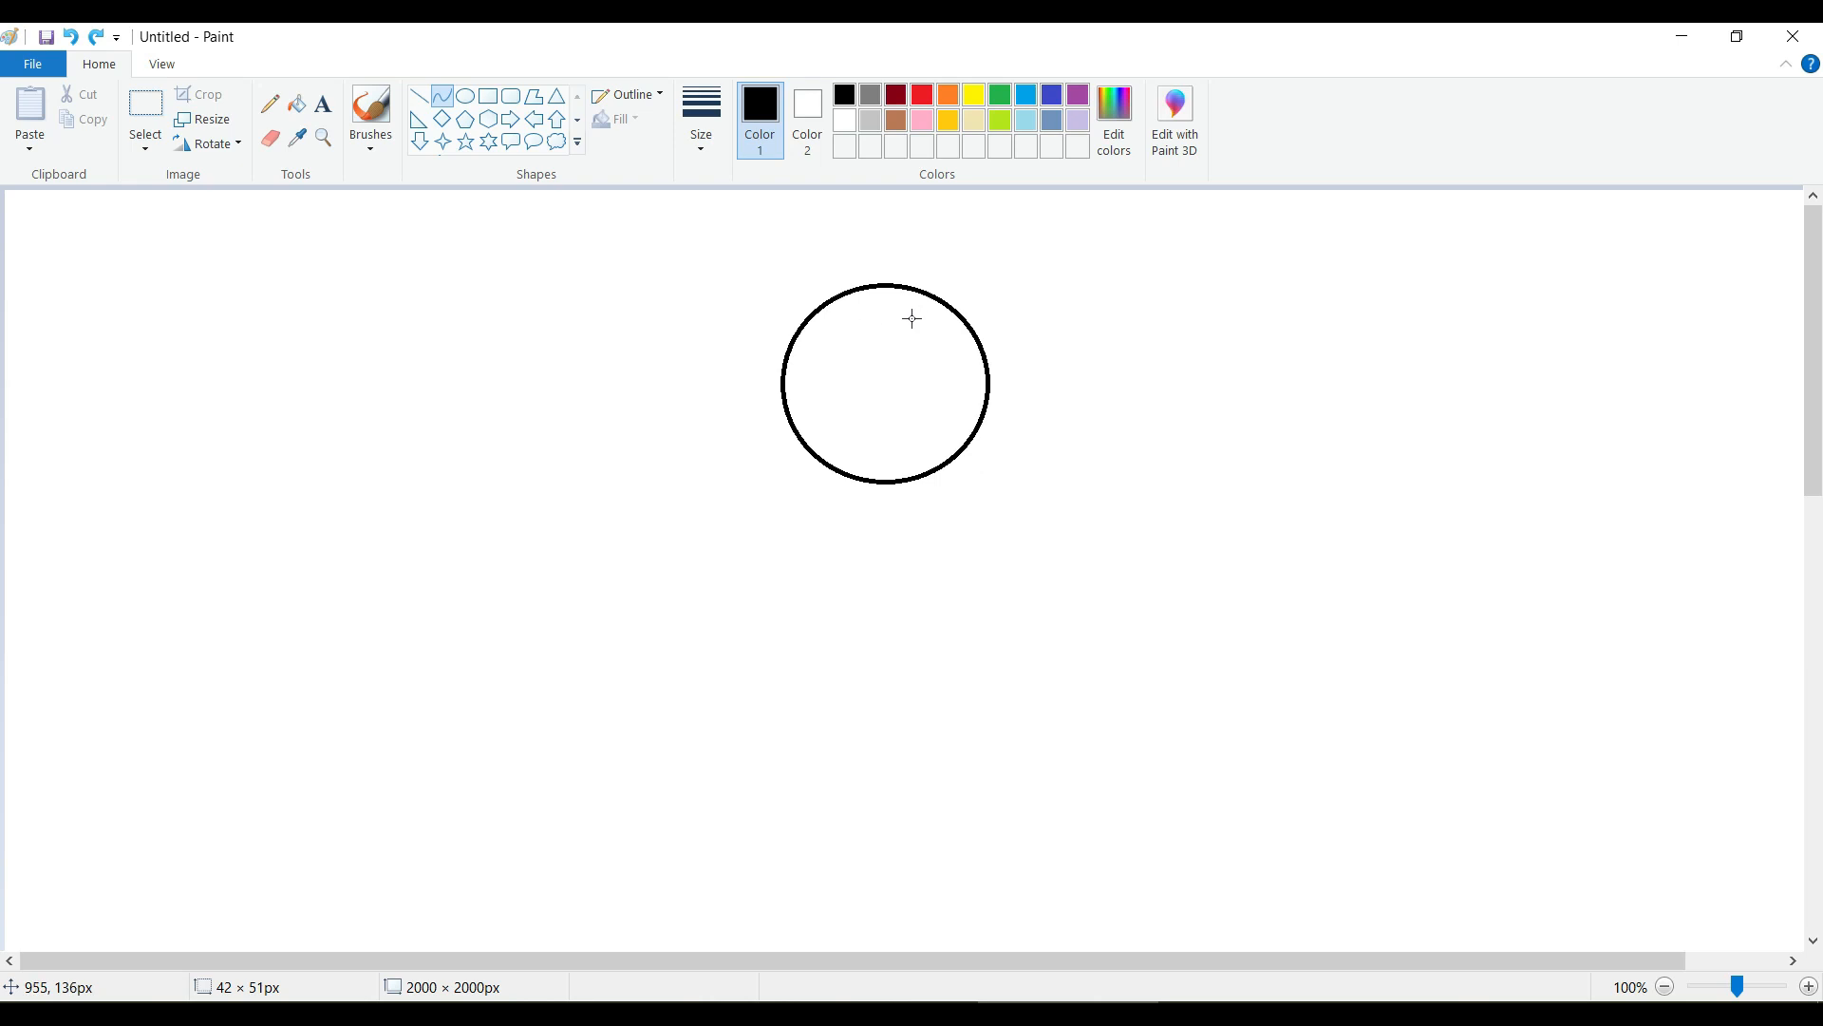
Draw an S-shaped hair strand about 194 × 128 px from the head's upper part out past its left edge.
drag(866, 347, 893, 391)
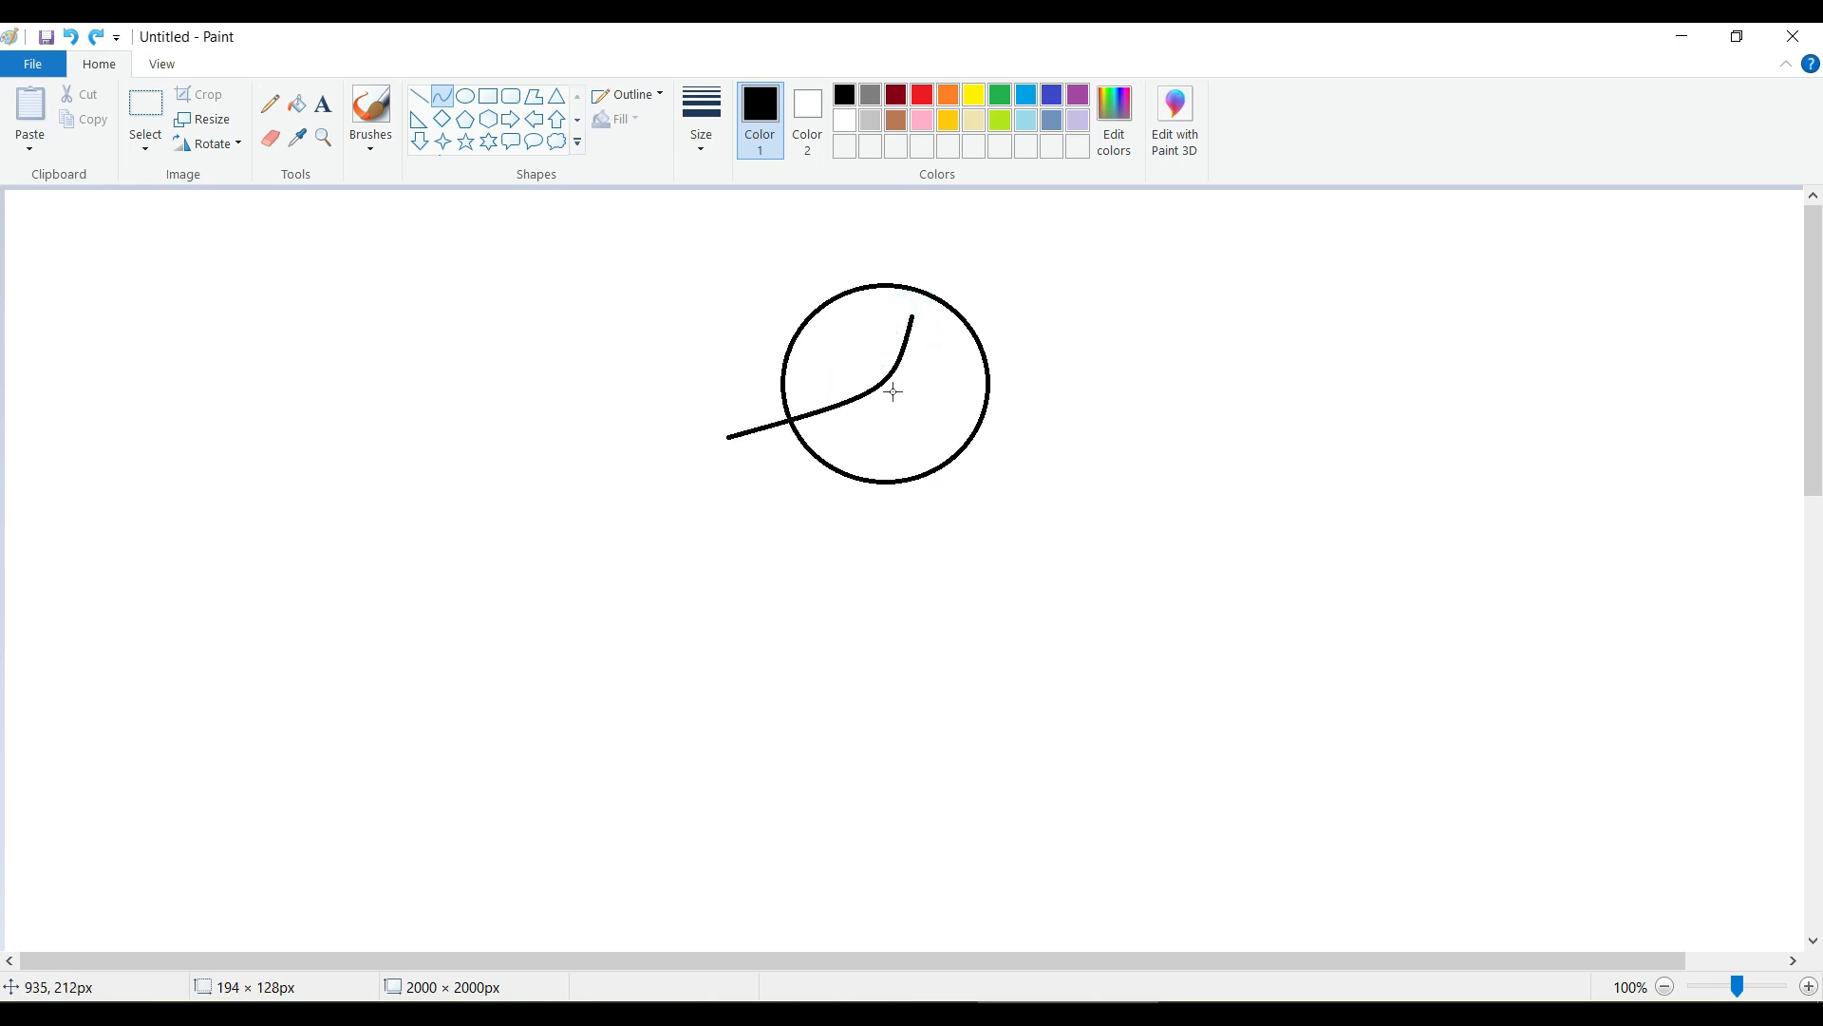
drag(781, 411, 750, 359)
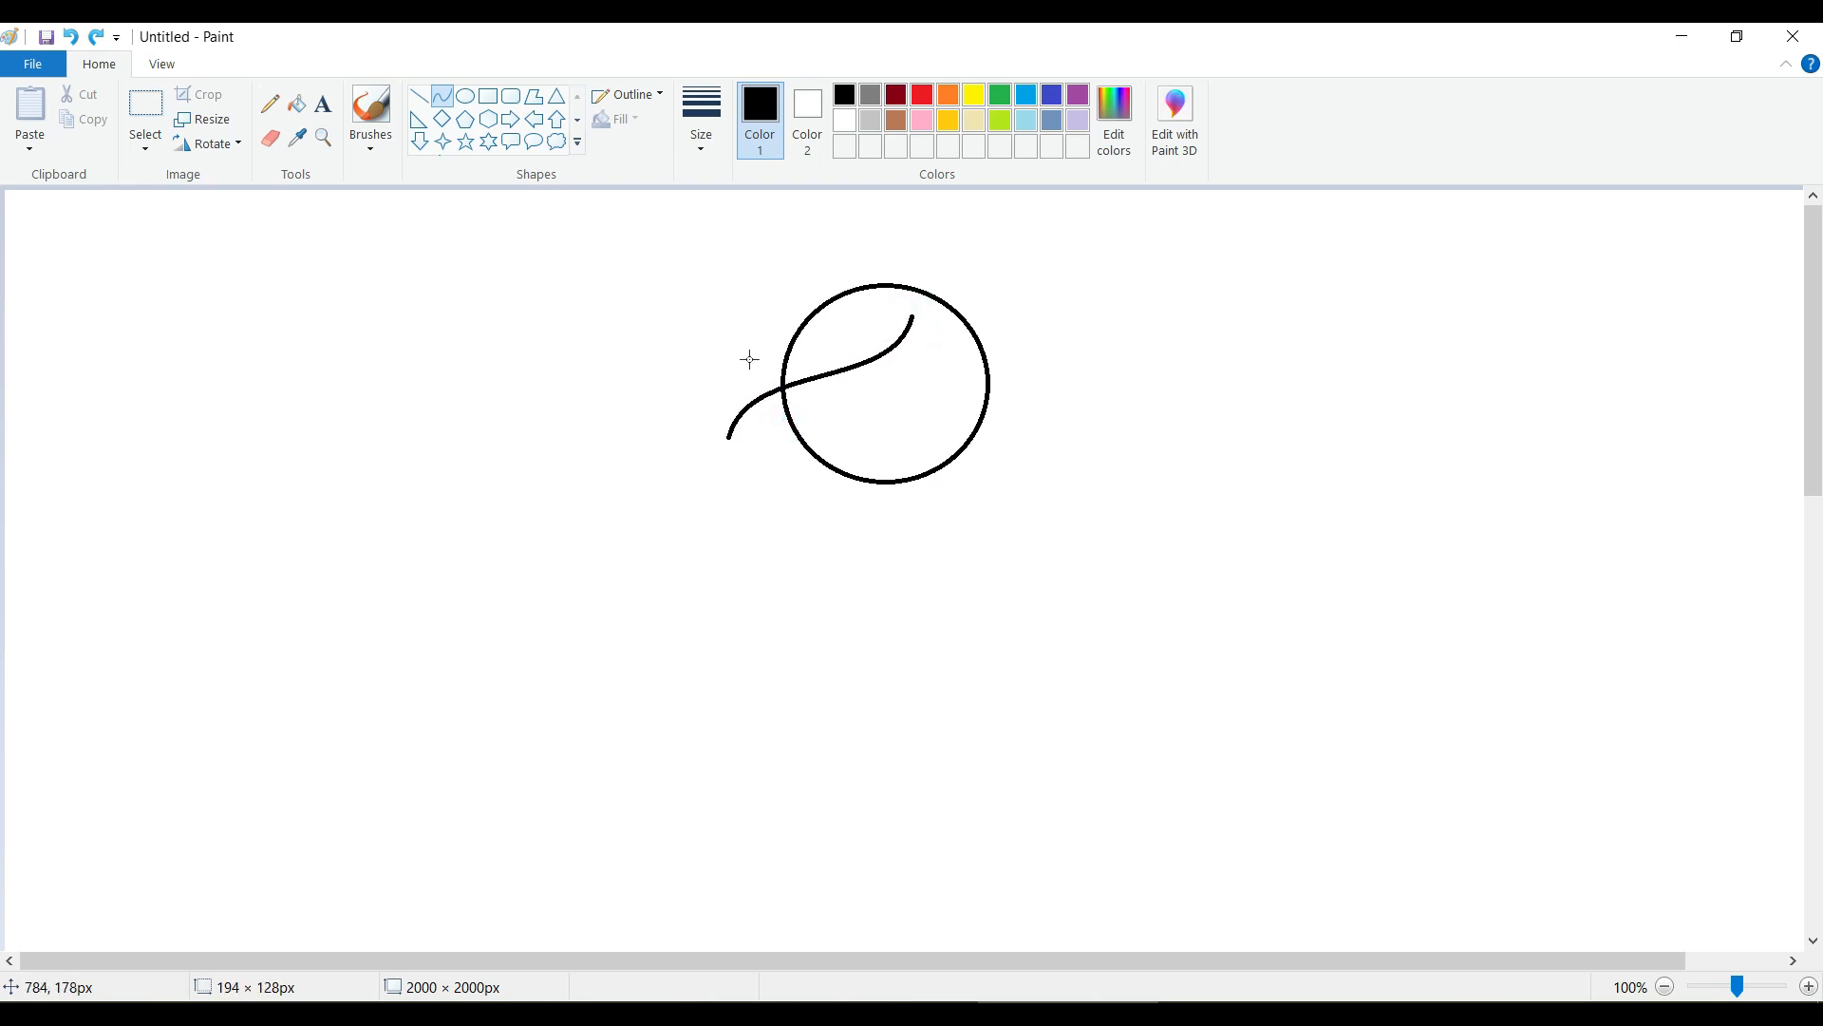
Draw two curved hair strands from the parting out past the head's right edge, the inner one about 52 × 65 px.
click(1034, 348)
mouse_move(886, 354)
mouse_down()
mouse_move(1069, 391)
mouse_move(912, 358)
mouse_move(1010, 388)
mouse_move(1035, 343)
mouse_move(1034, 358)
mouse_move(907, 354)
mouse_move(1082, 425)
mouse_move(932, 342)
mouse_move(984, 400)
mouse_move(1034, 353)
mouse_up()
click(70, 38)
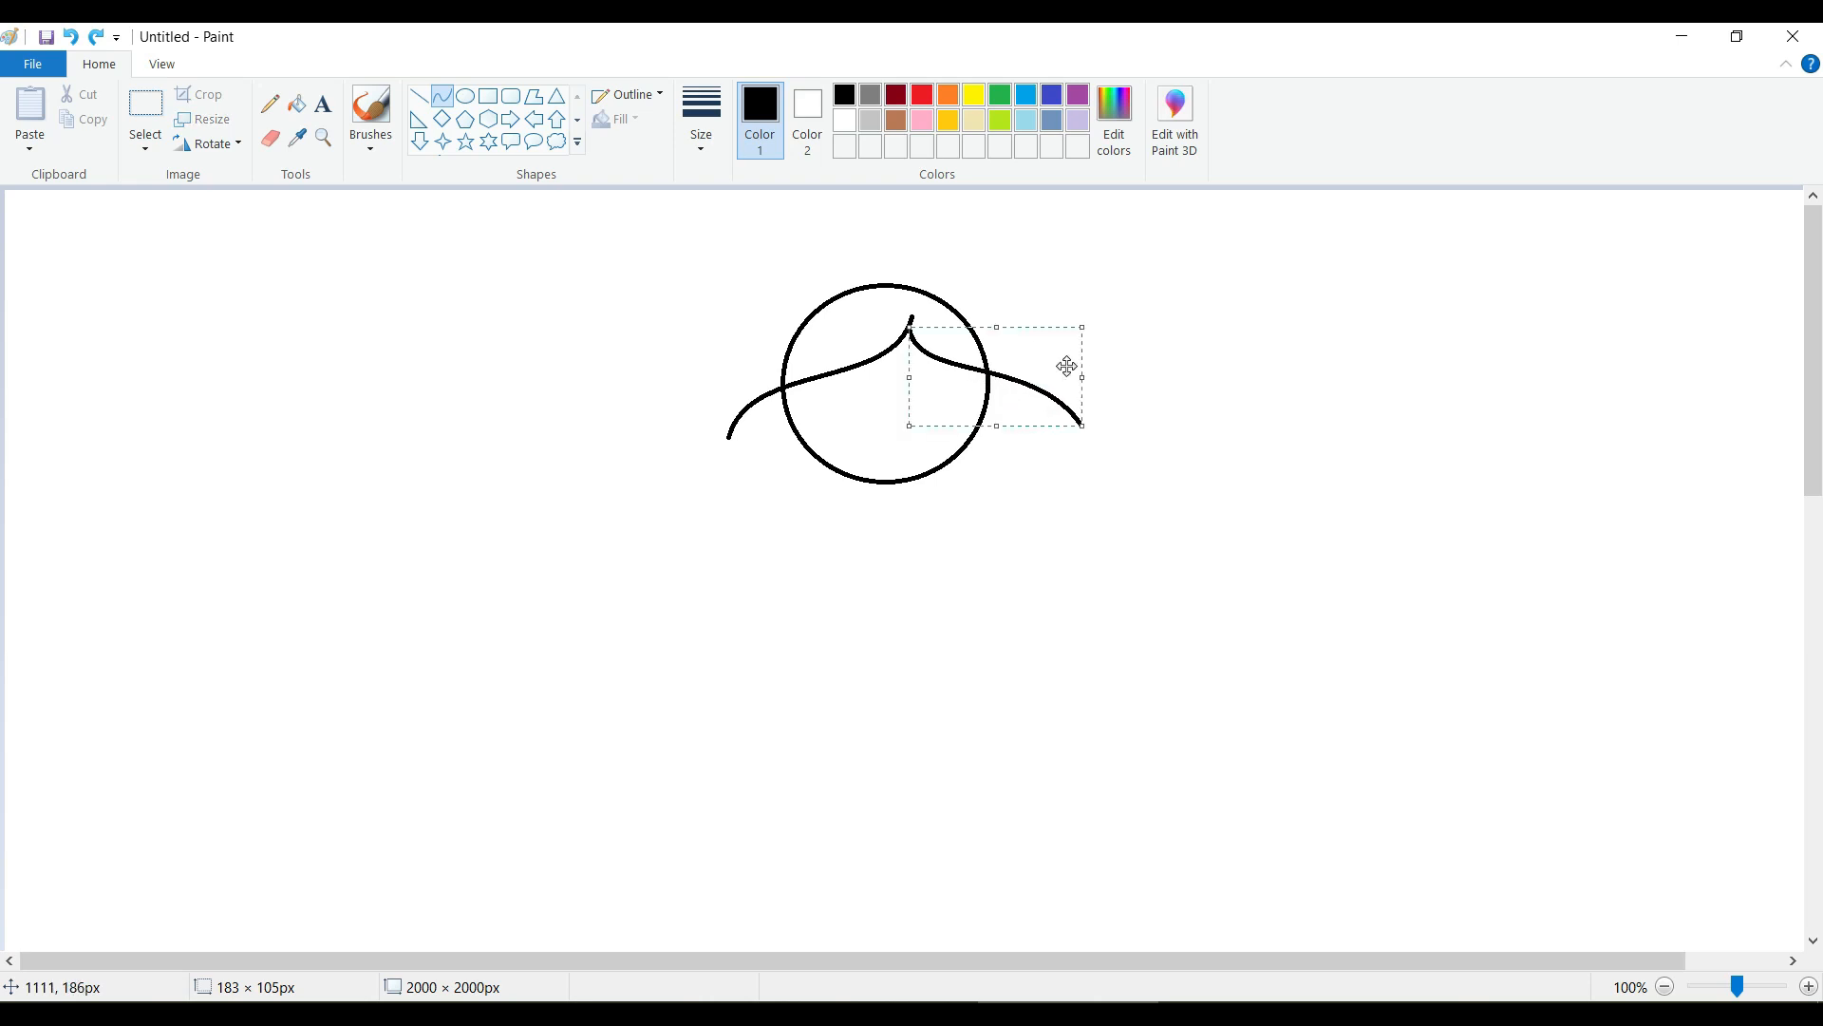
mouse_move(1088, 428)
mouse_down()
mouse_move(1019, 415)
mouse_move(1018, 370)
mouse_move(1001, 427)
mouse_move(966, 386)
mouse_move(985, 384)
mouse_up()
click(1094, 390)
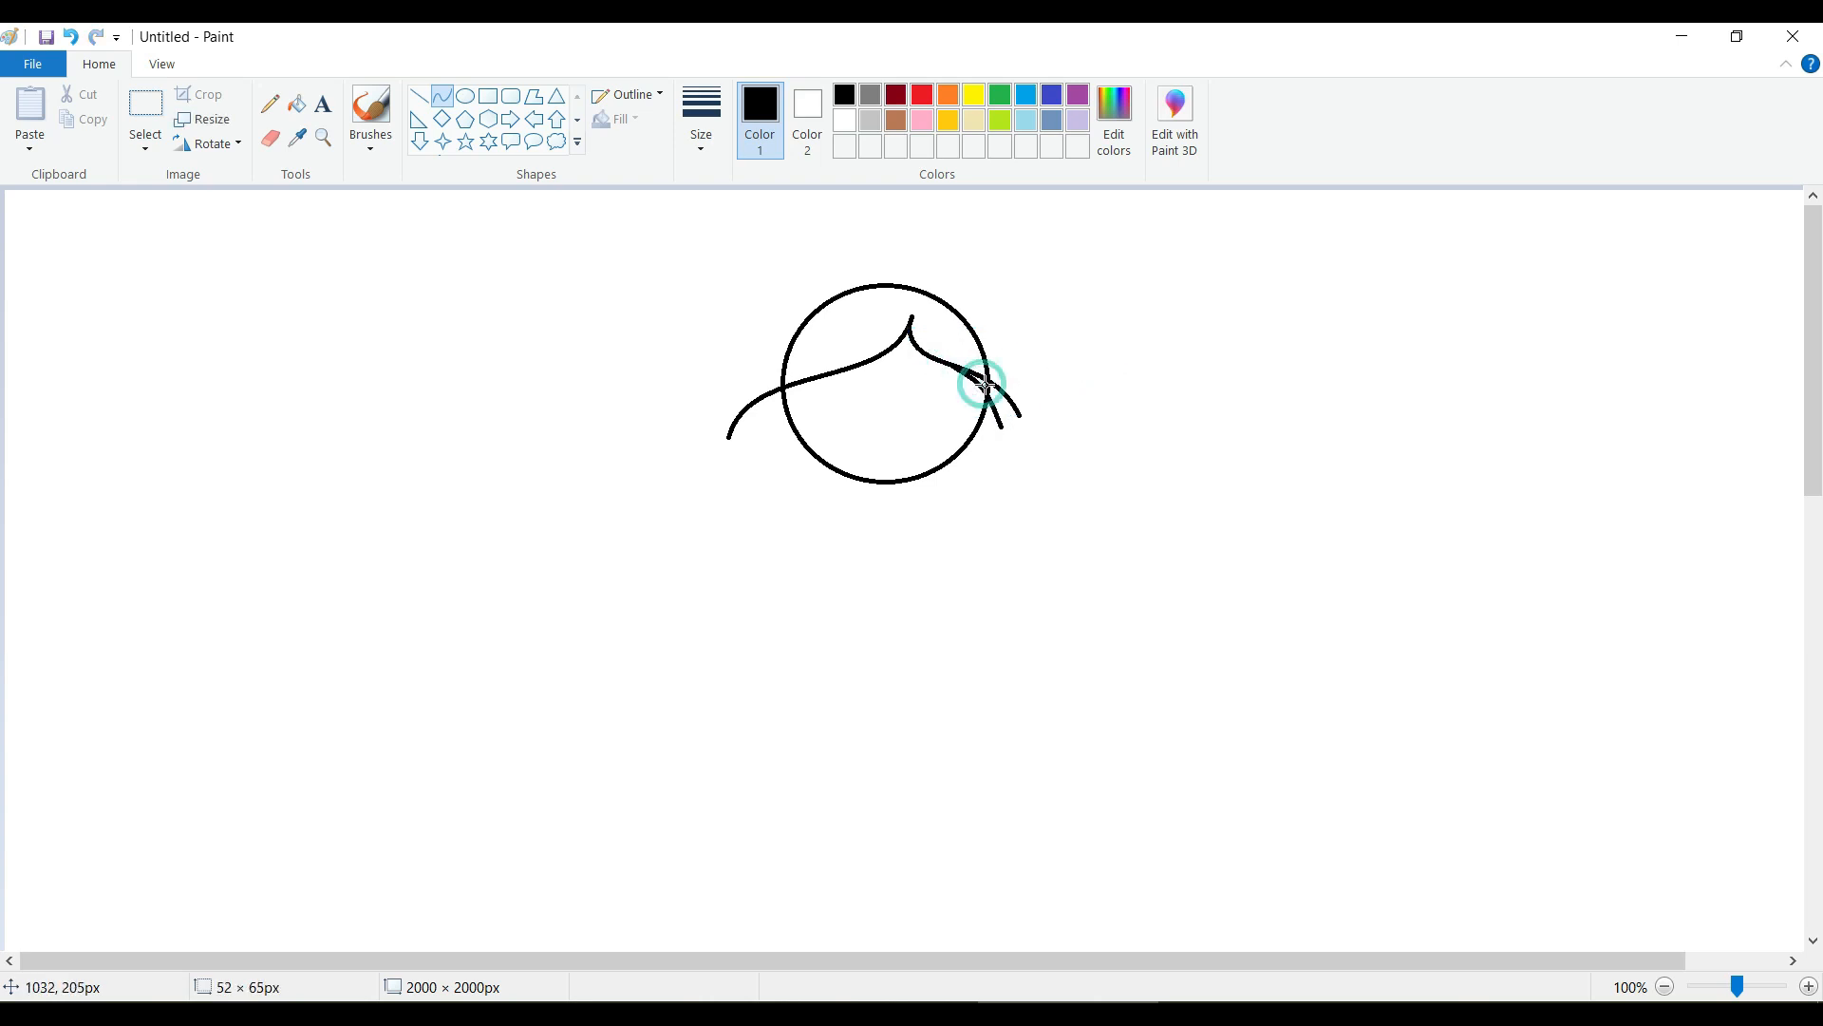
click(1074, 407)
Add a second curved hair strand just beneath the first one at the head's left edge.
drag(838, 372, 745, 421)
click(839, 371)
click(1067, 410)
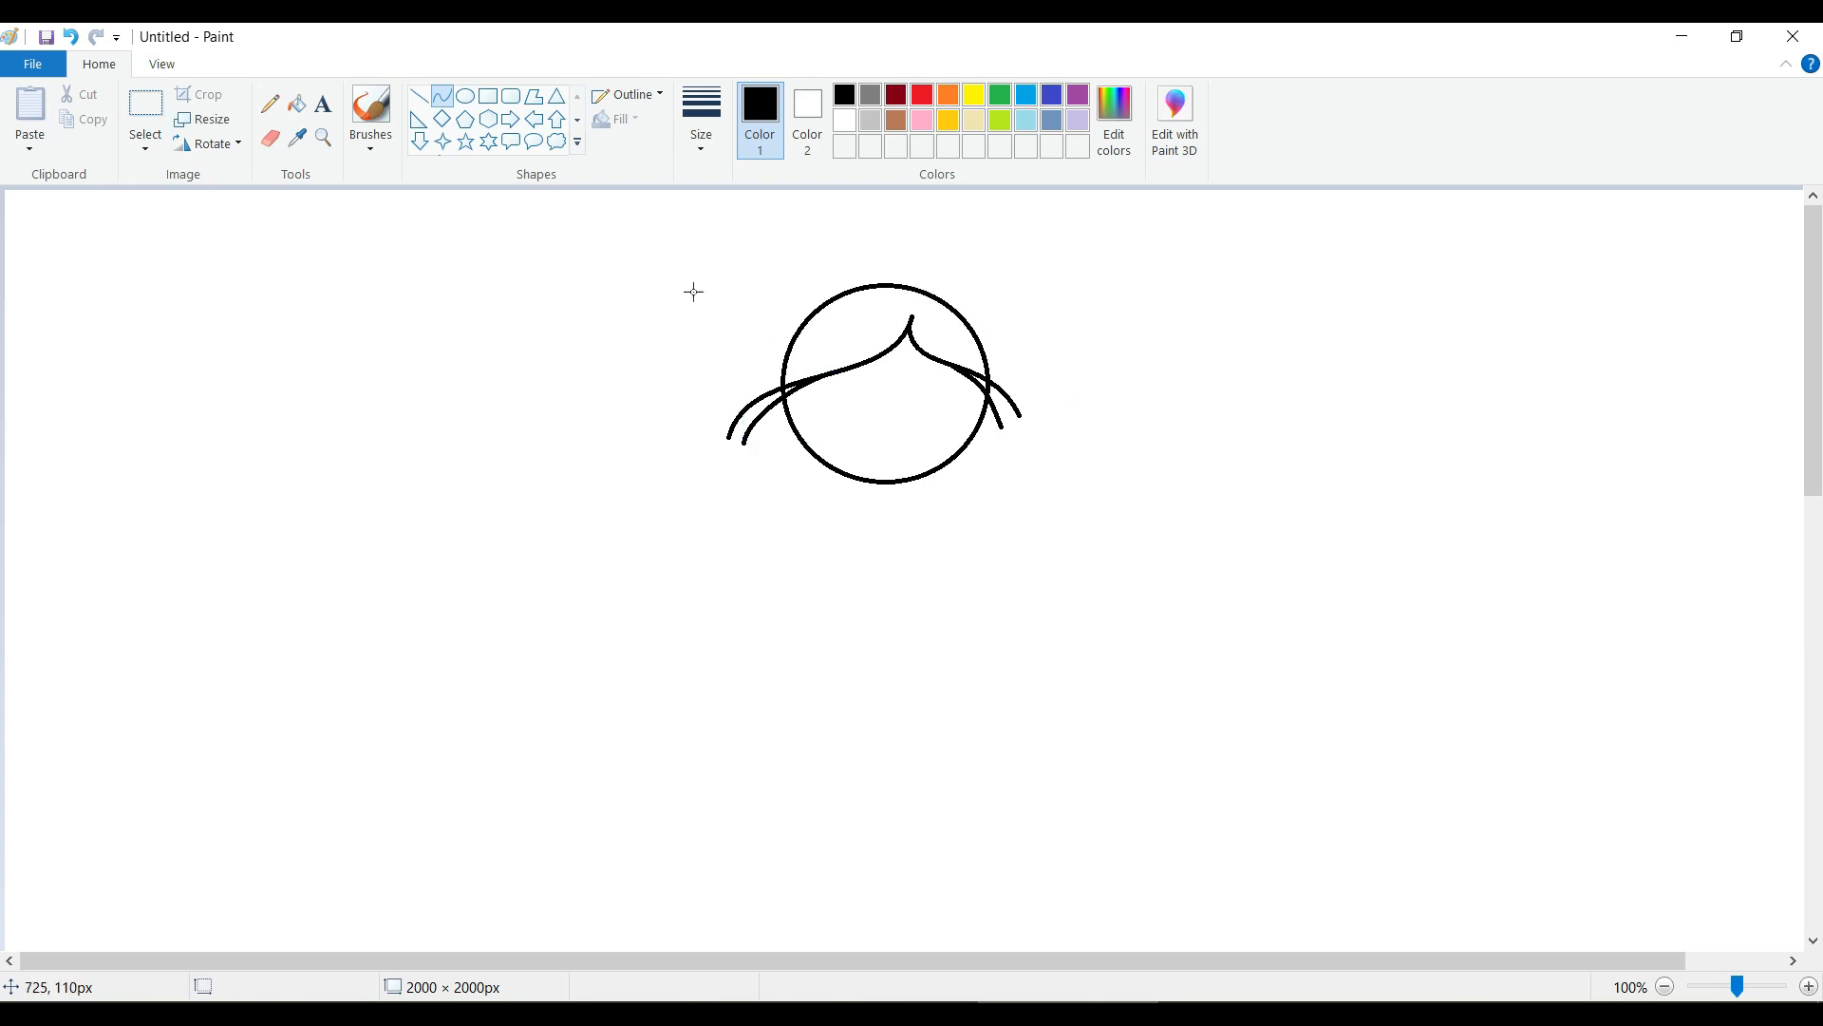
Draw a circle about 34 × 36 px on the left half of the face as an eye.
click(465, 97)
drag(842, 390, 876, 426)
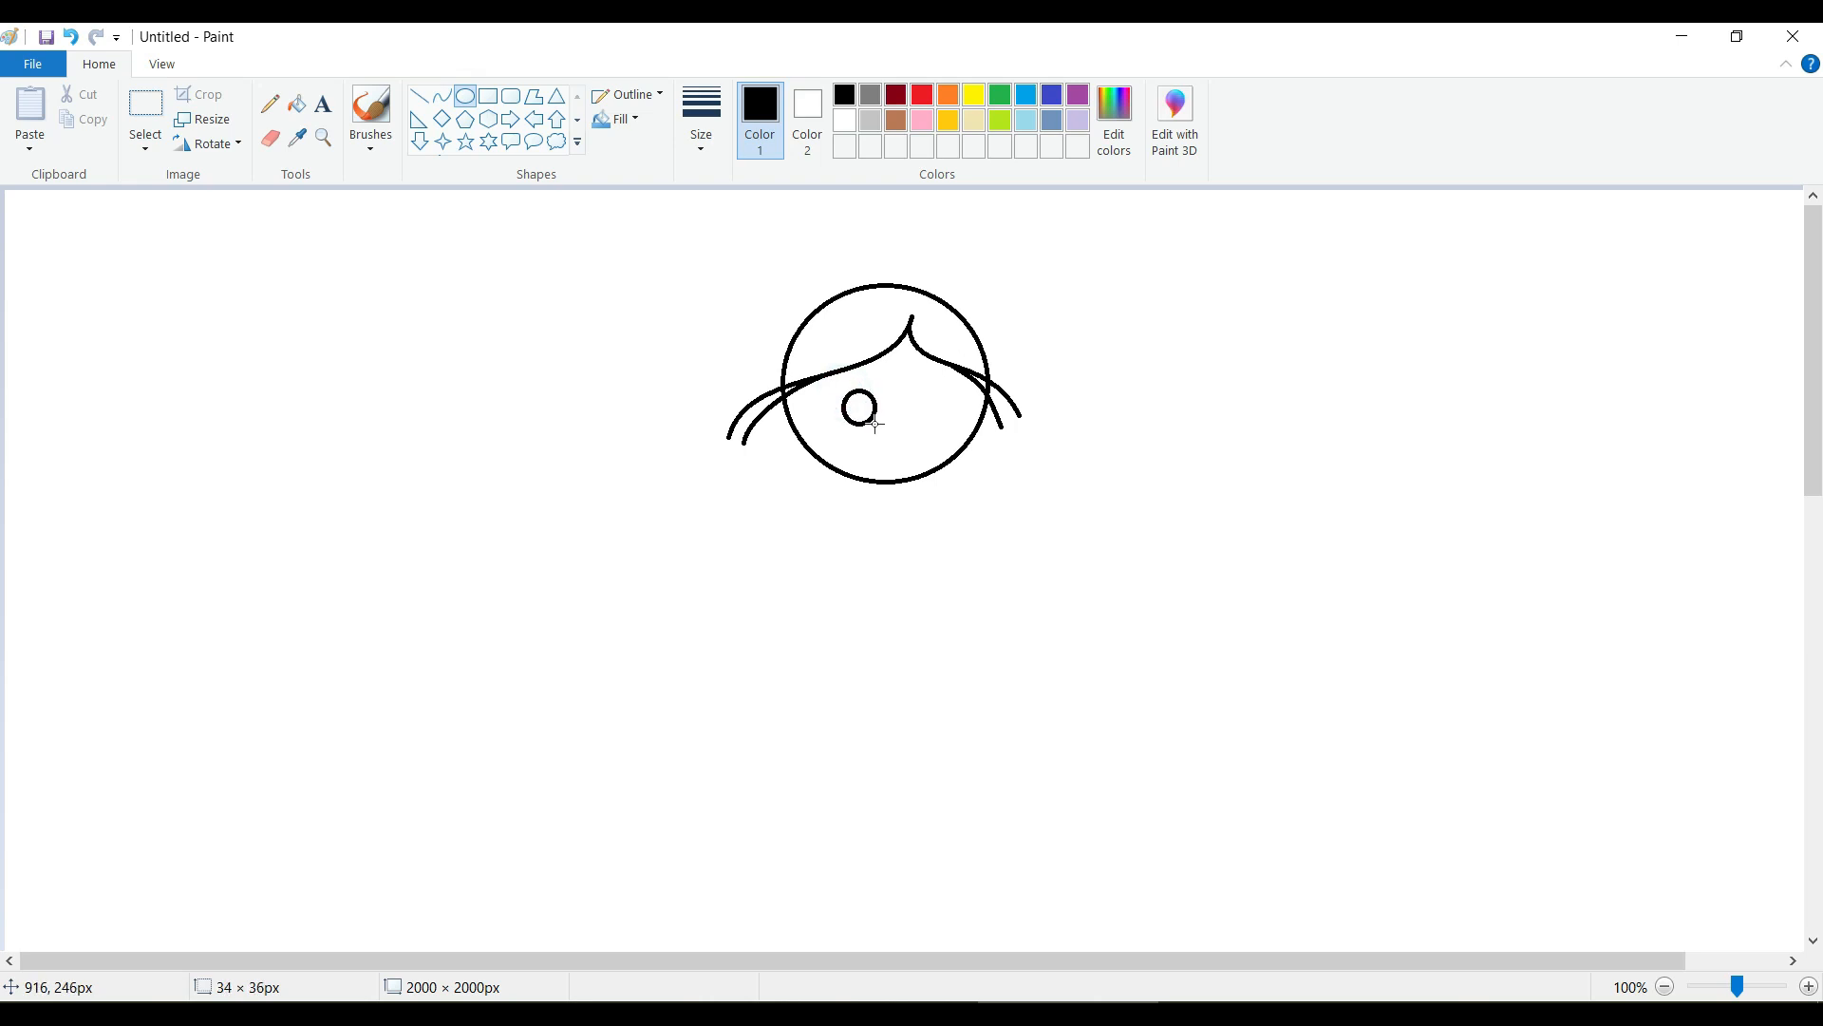
click(1046, 427)
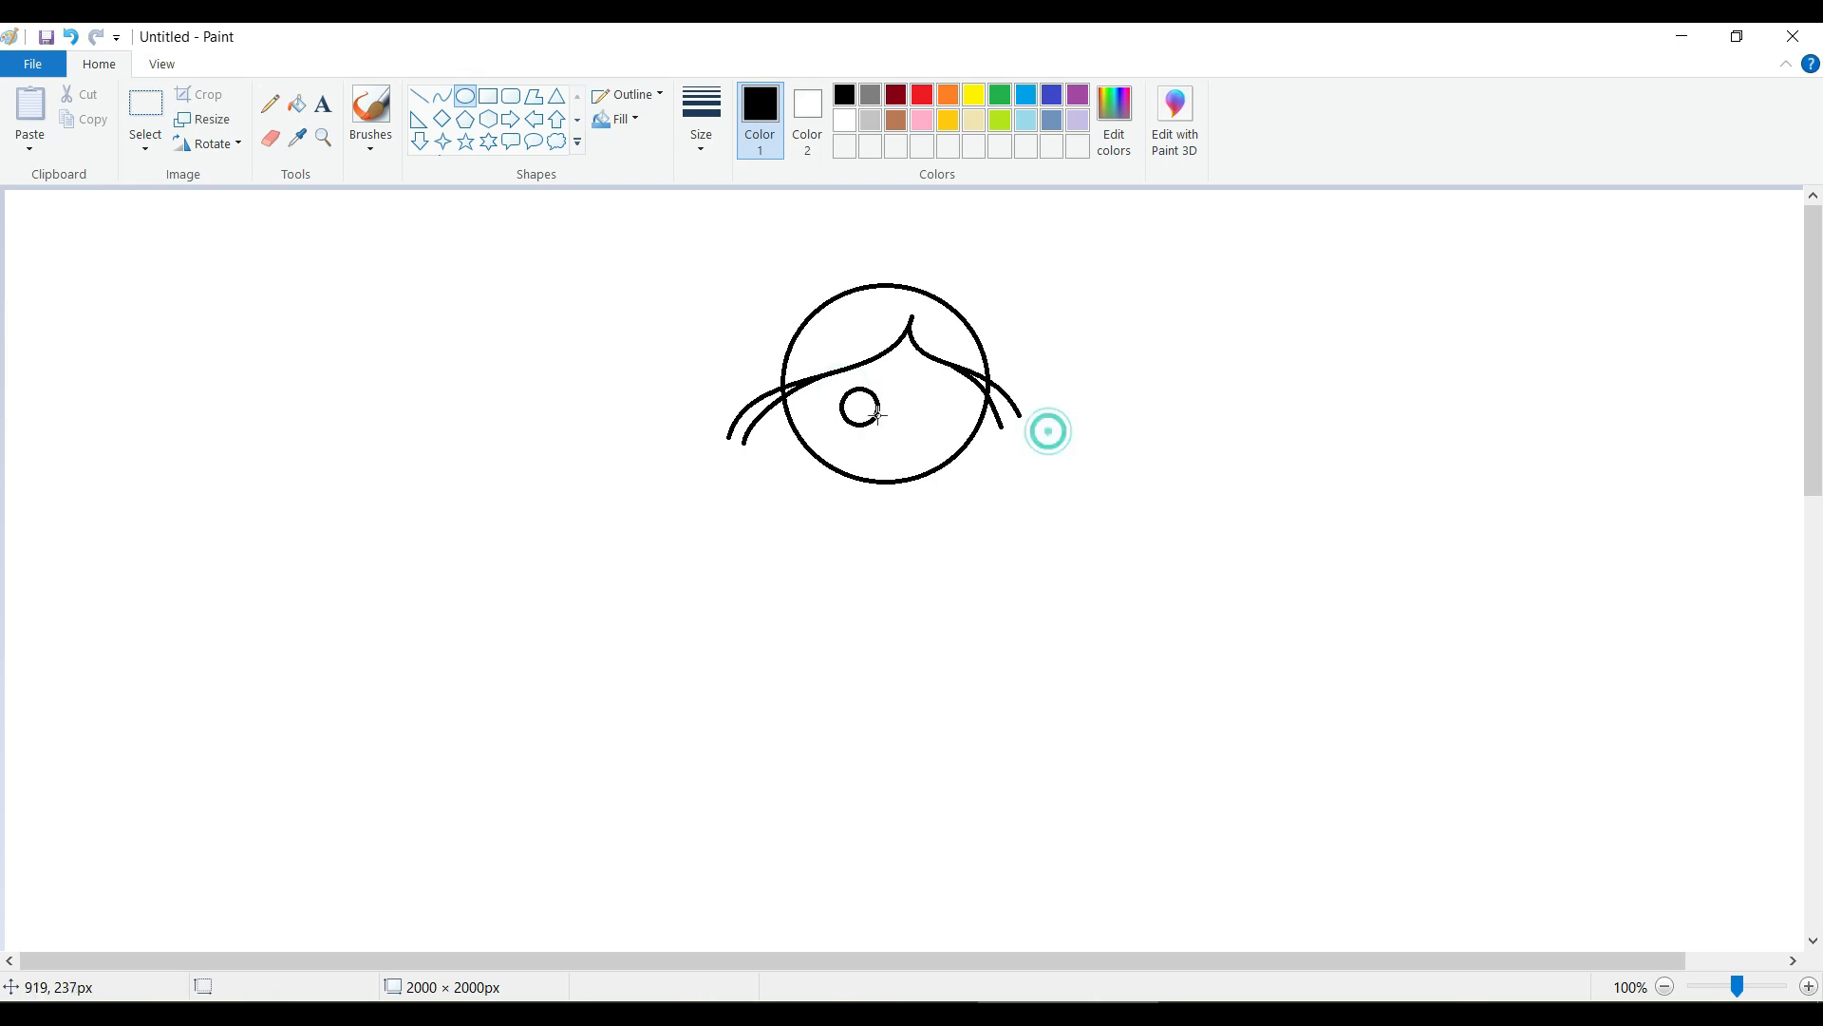
Select the eye circle, turn on transparent selection and move the circle to the blank area left of the head.
click(146, 110)
mouse_move(826, 376)
mouse_down()
mouse_move(886, 428)
mouse_move(860, 404)
mouse_up()
click(145, 149)
click(110, 358)
drag(861, 402, 504, 412)
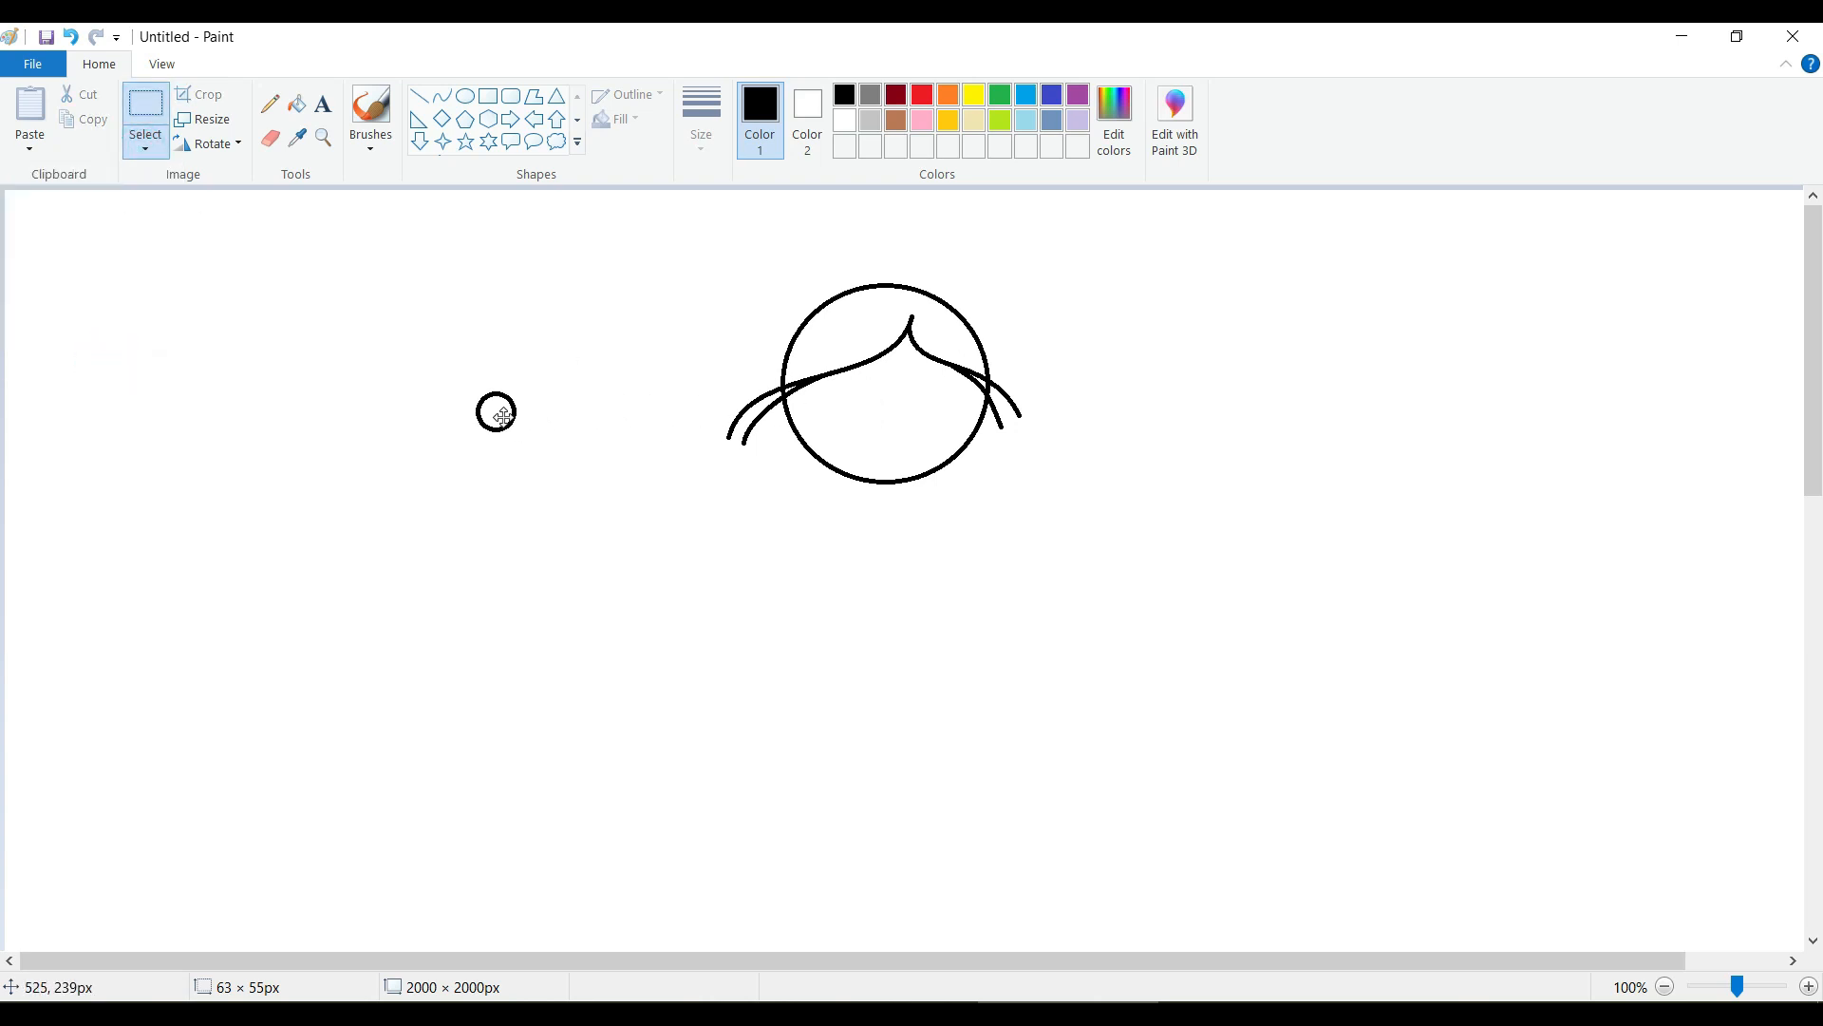
Paste a copy of the eye circle as the right eye and move the original back onto the face as the left eye.
click(29, 109)
drag(34, 220, 927, 397)
drag(457, 384, 850, 406)
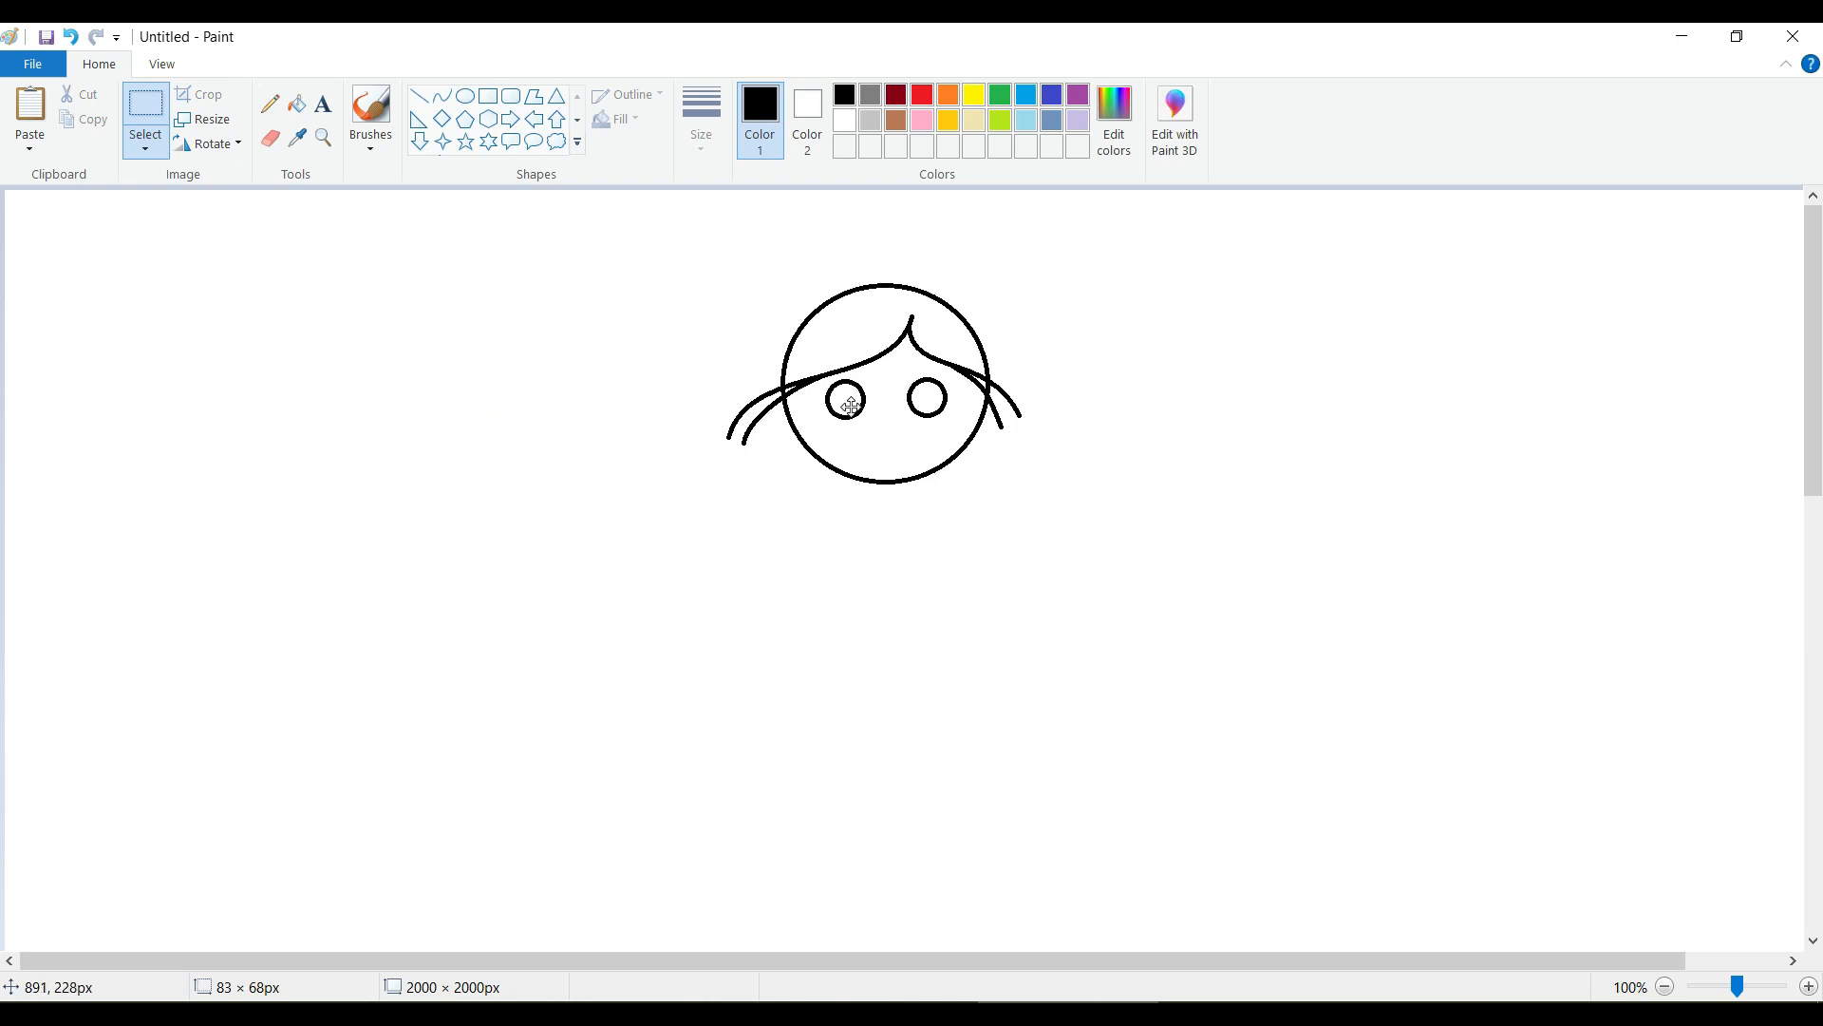
click(1071, 488)
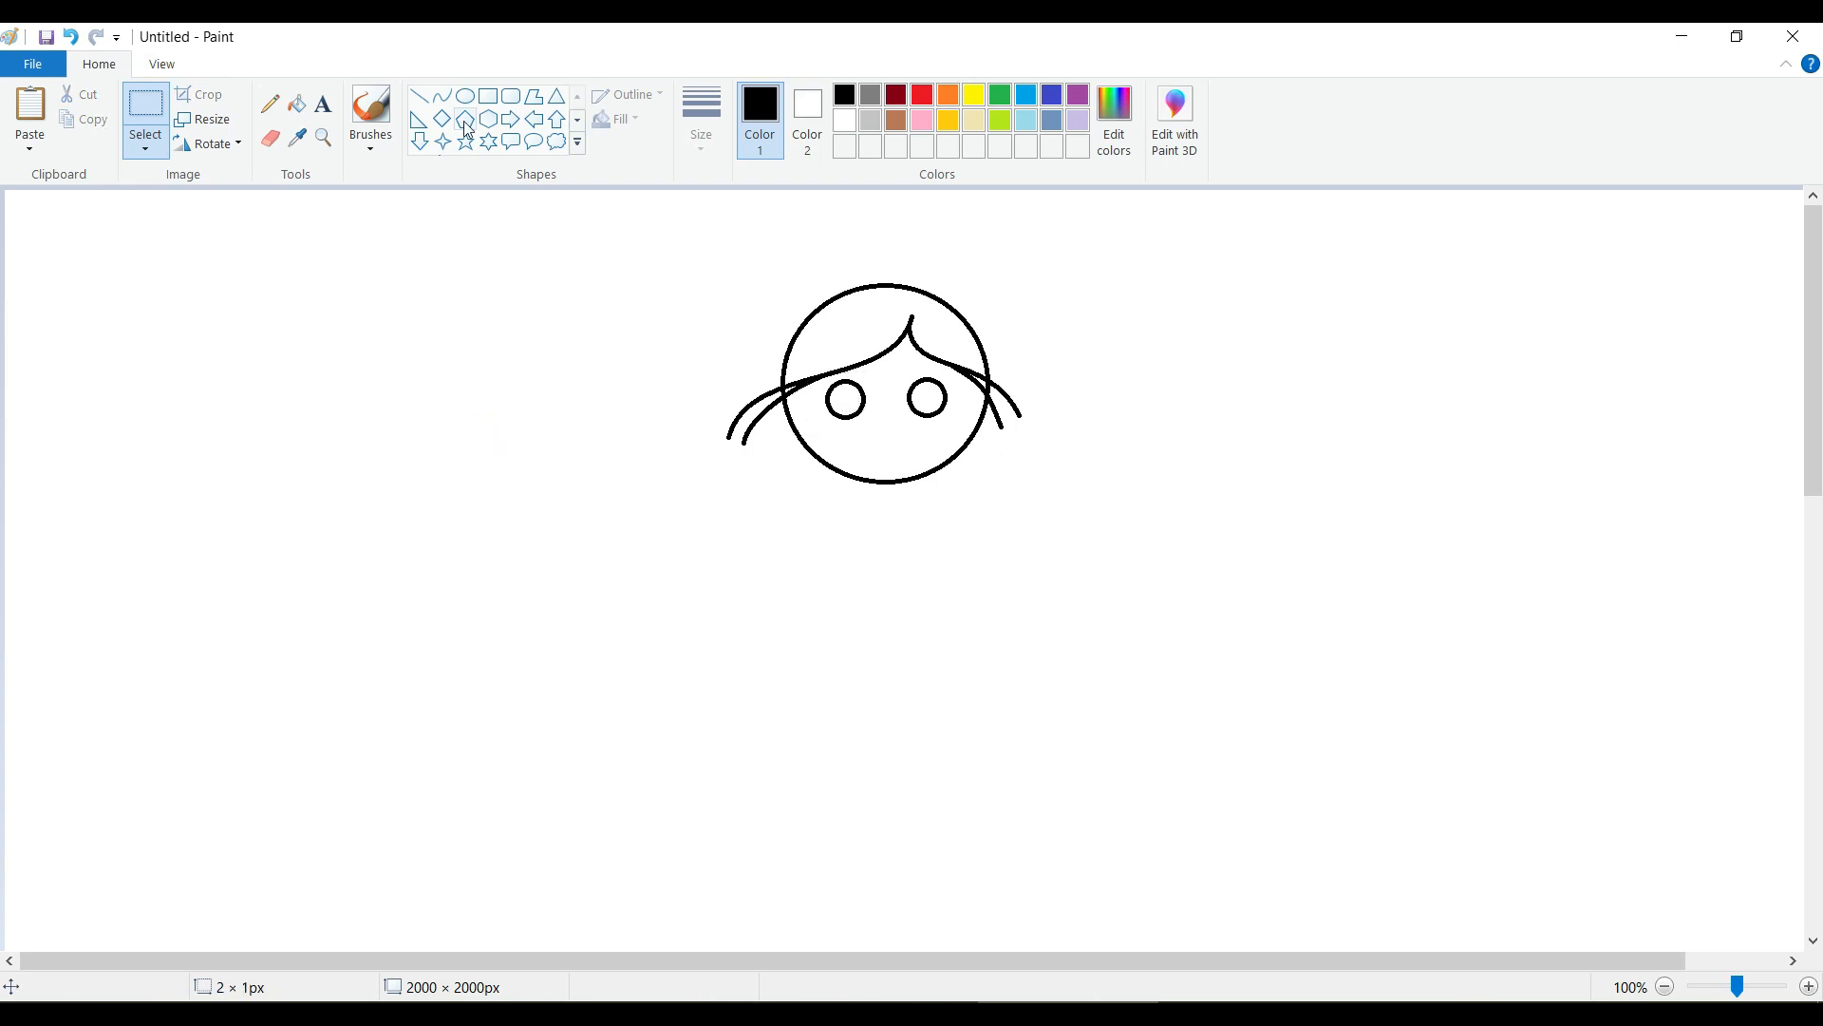
Draw a curved smile beneath the eyes and a small U-shaped neck under the head.
click(442, 96)
mouse_move(863, 441)
mouse_down()
mouse_move(919, 439)
mouse_move(871, 459)
mouse_move(908, 459)
mouse_up()
click(1119, 454)
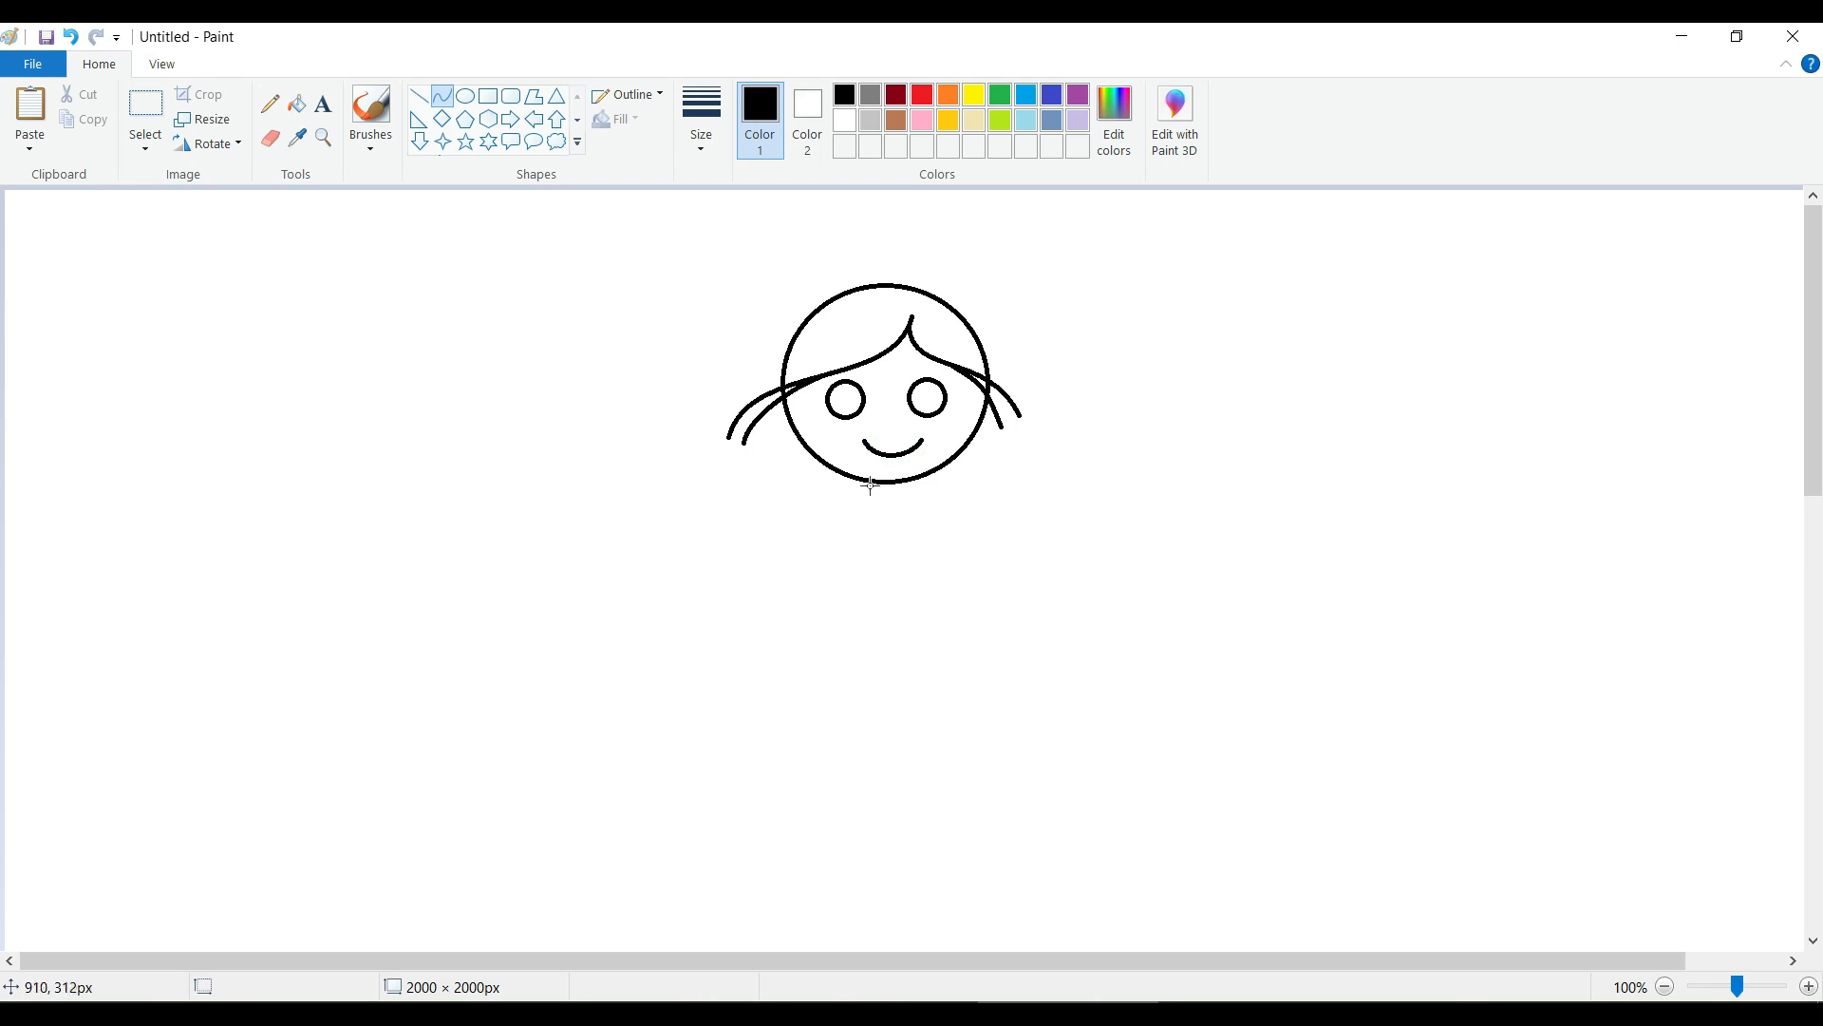
mouse_move(902, 482)
mouse_down()
mouse_move(871, 512)
mouse_move(913, 508)
mouse_up()
click(1030, 509)
Draw a circle below the head, to the left of the neck, as the puffed shoulder.
click(464, 96)
drag(810, 497, 872, 568)
click(720, 533)
Copy the left shoulder circle and place the duplicate at the same height to the right of the neck.
click(146, 104)
click(577, 433)
drag(765, 485, 863, 562)
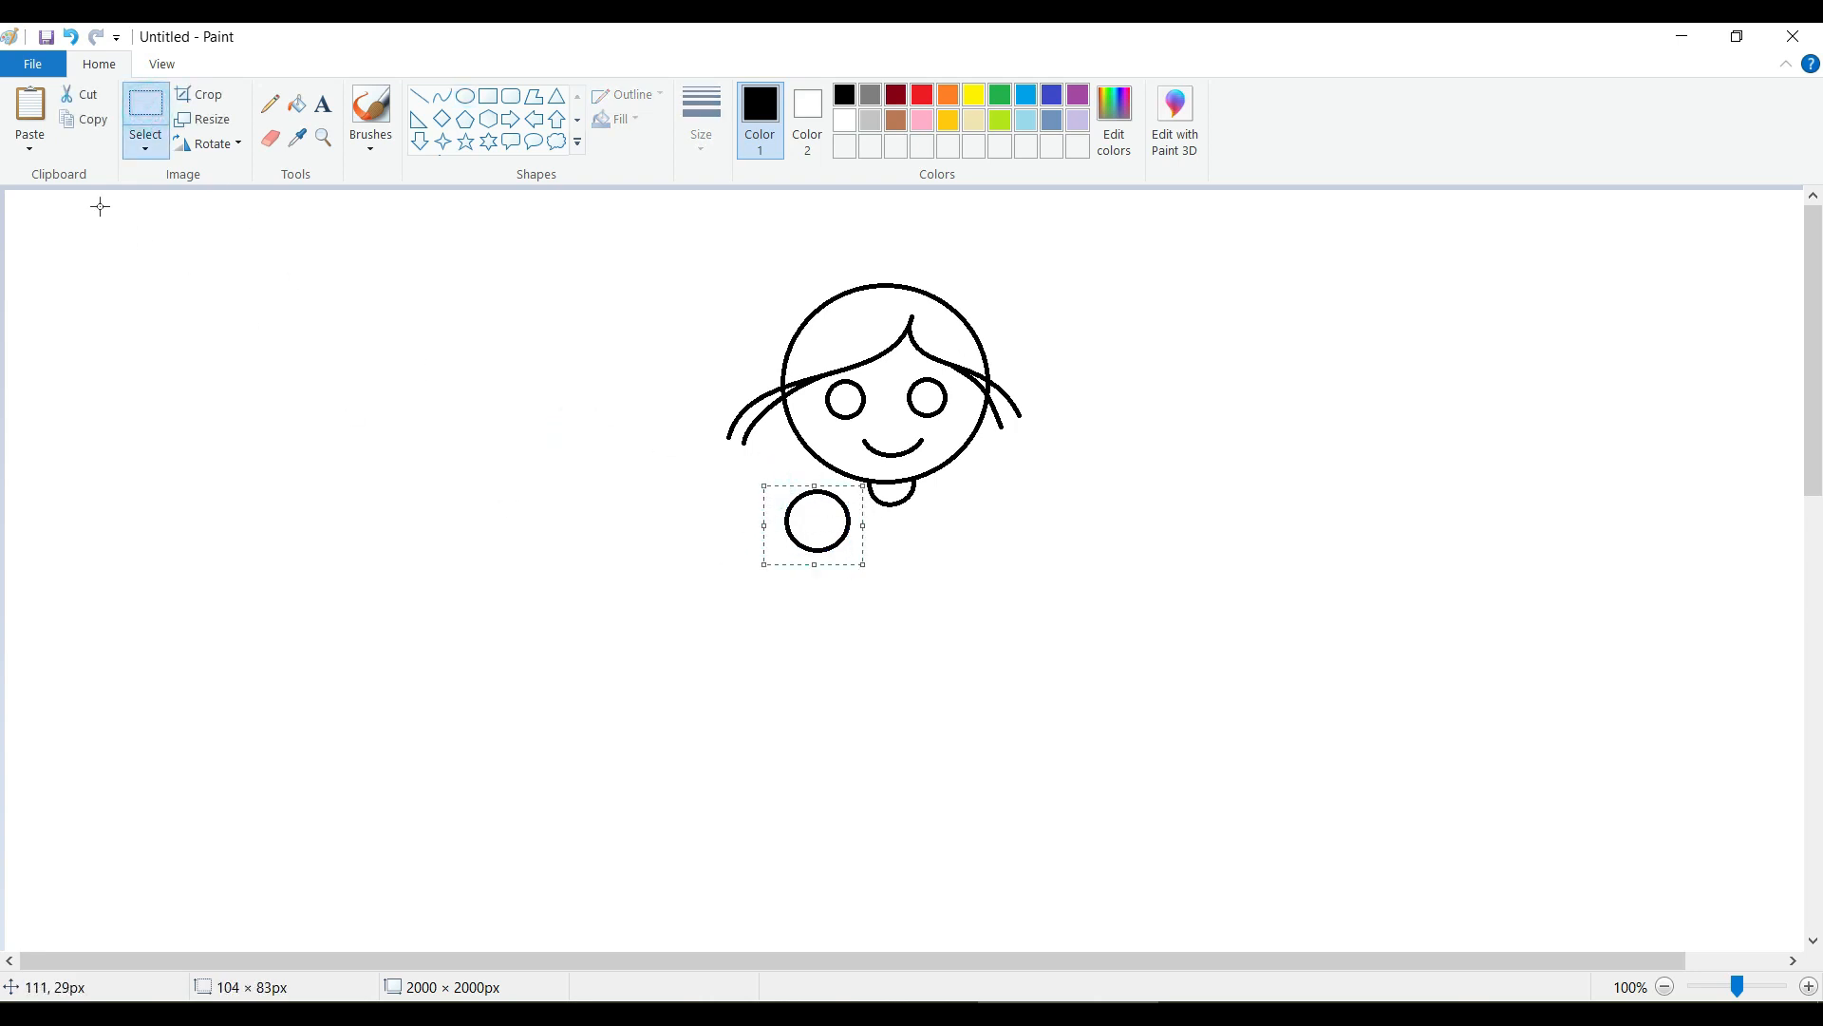
click(85, 120)
click(31, 109)
drag(52, 230, 960, 517)
click(1005, 619)
Draw the torso's left side as an inward-bowed curve about 39 × 183 px down from the left shoulder circle.
click(442, 97)
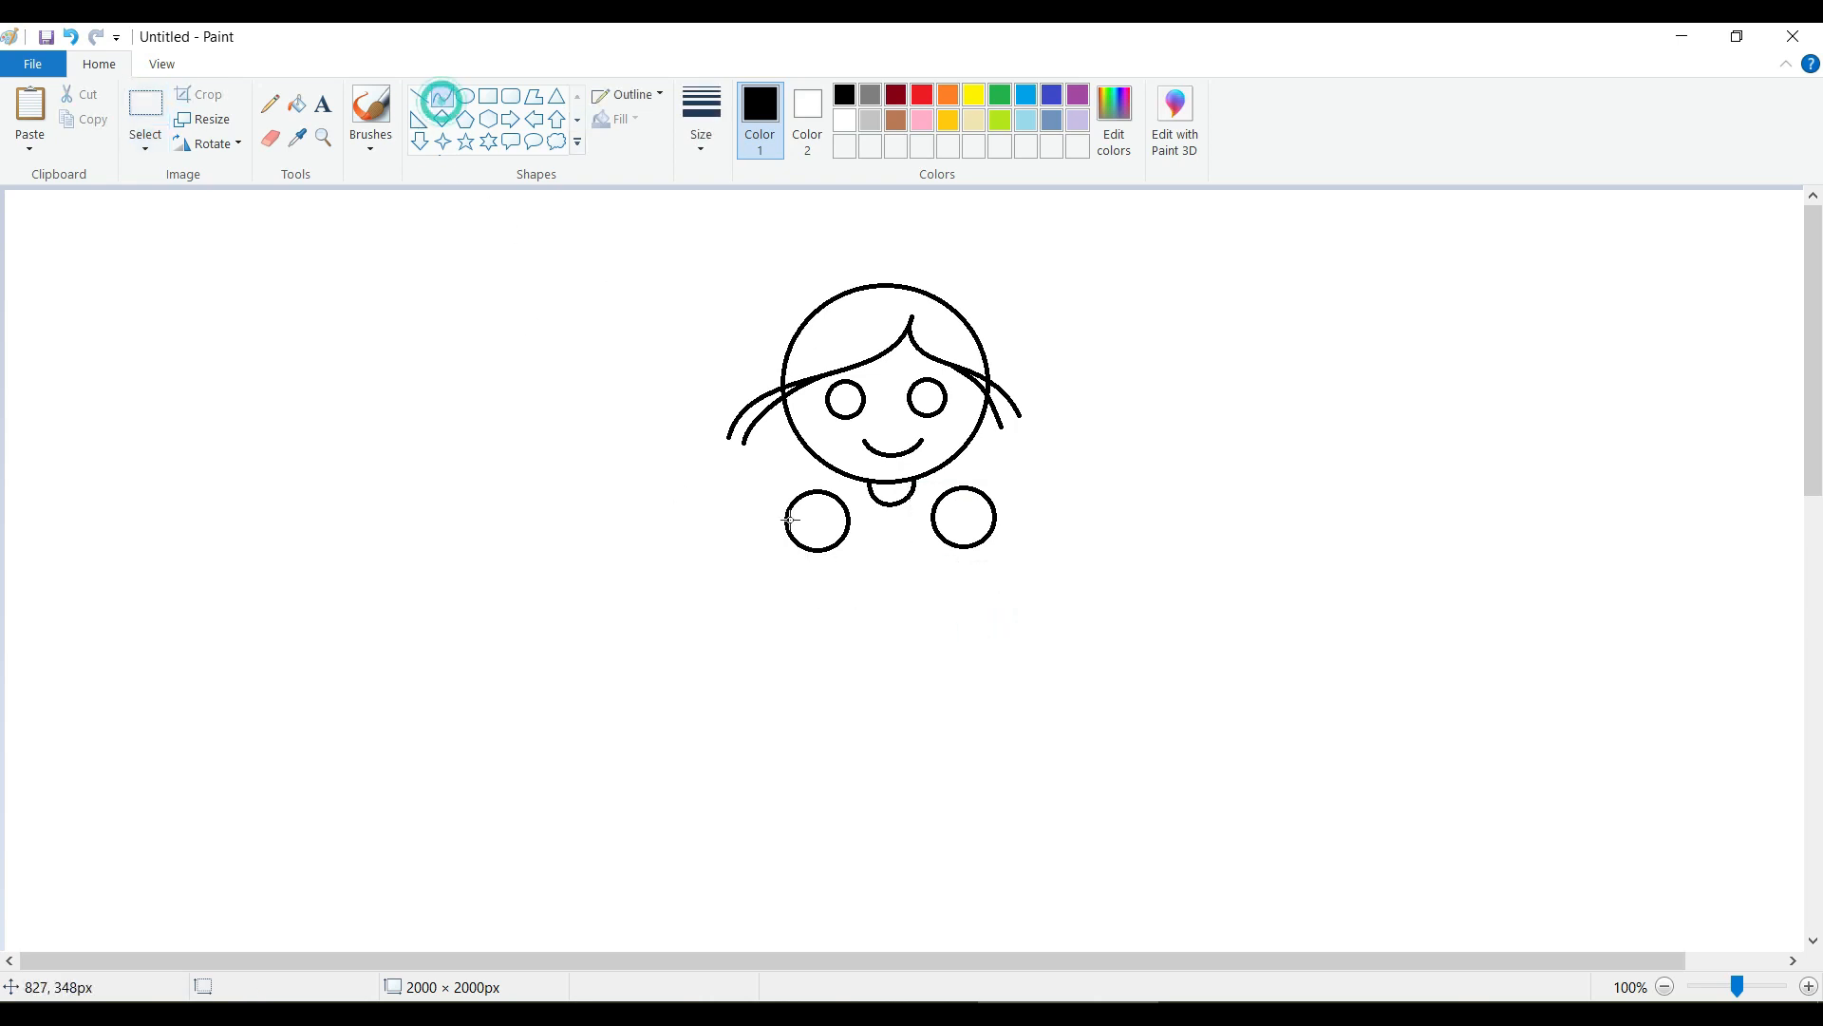
drag(816, 551, 840, 696)
drag(813, 597, 855, 579)
click(70, 37)
drag(803, 549, 814, 709)
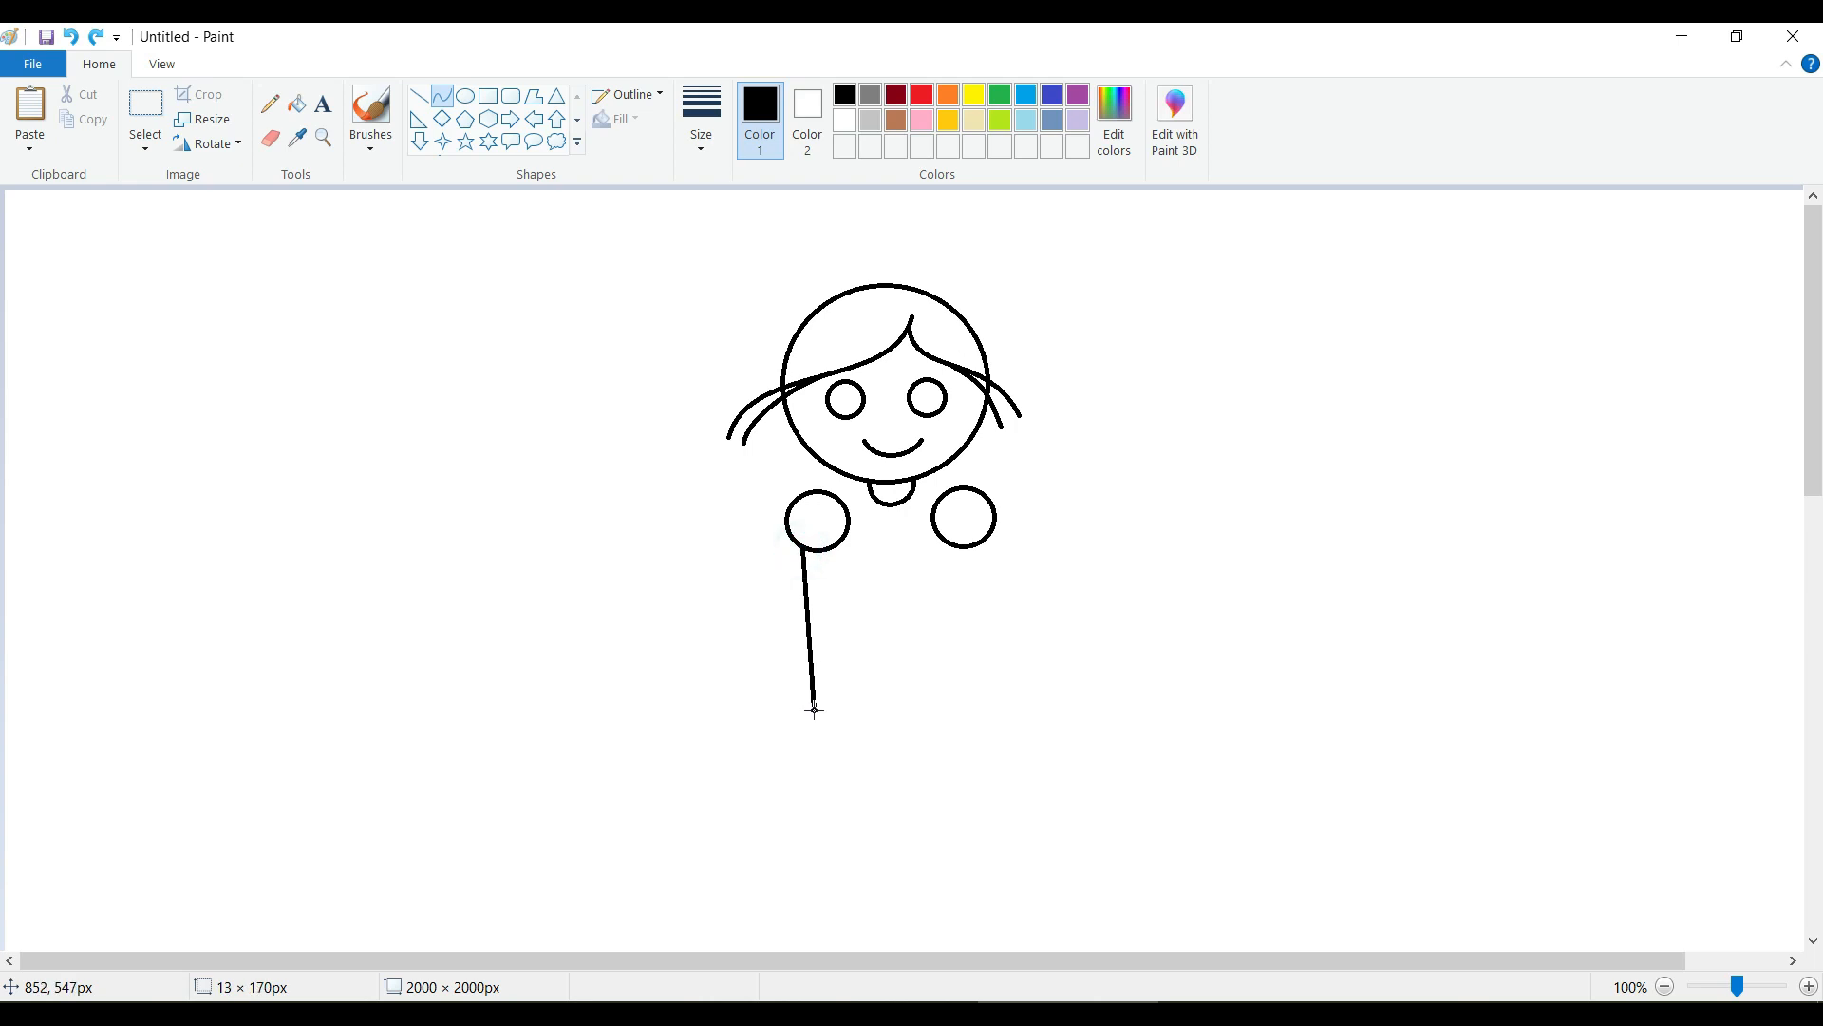
drag(808, 591, 829, 686)
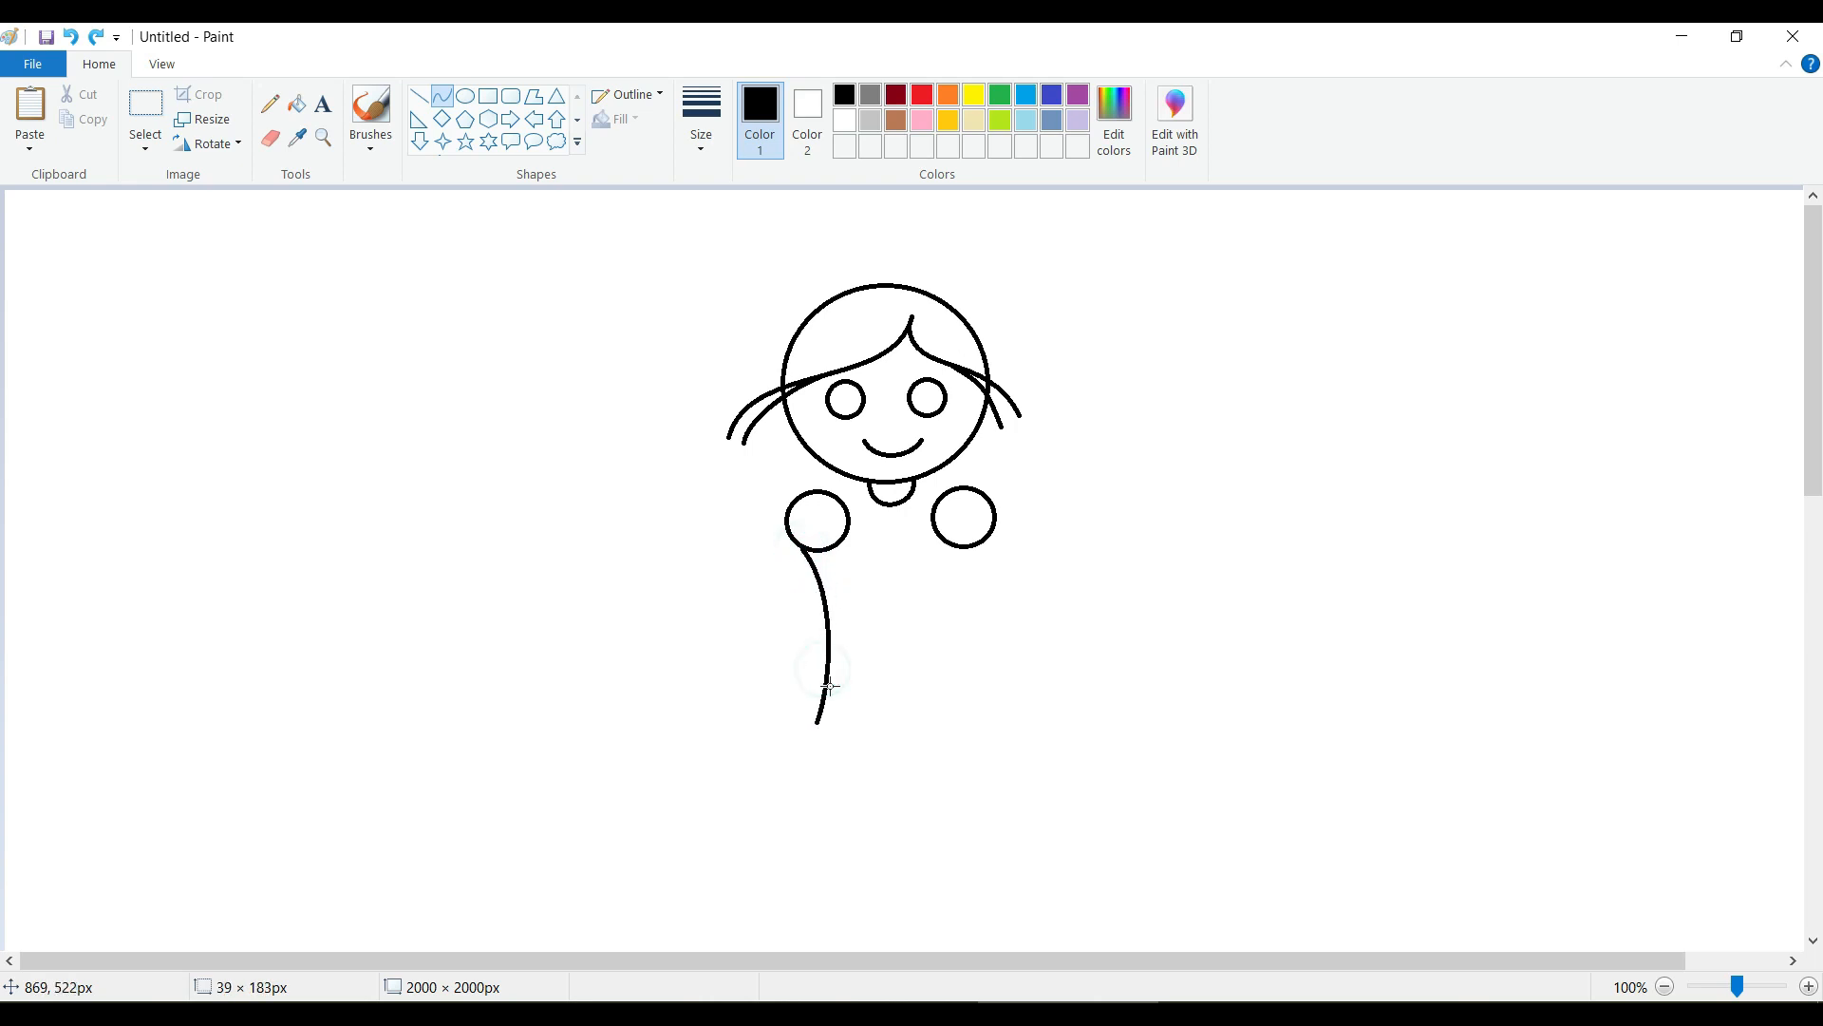
Draw the torso's right side as an inward-bowed curve about 180 px tall down from the right shoulder circle.
drag(973, 548, 969, 716)
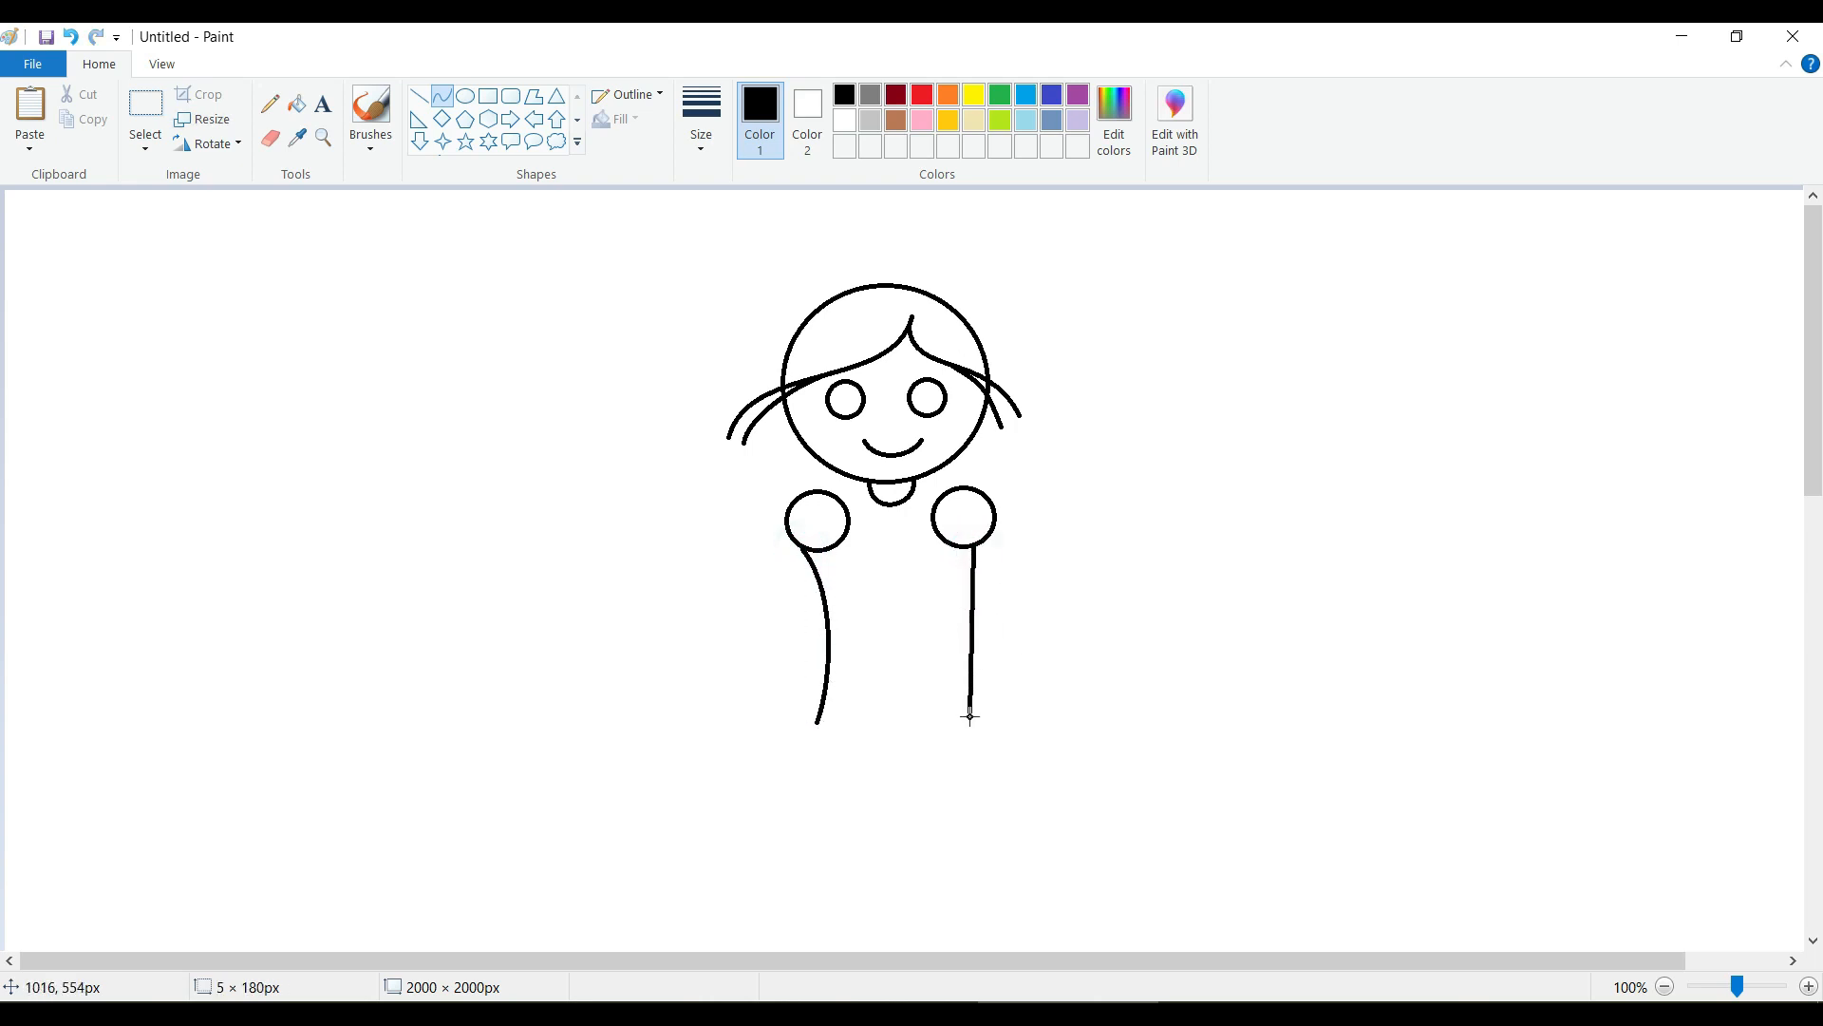
drag(969, 589, 950, 590)
drag(960, 671, 952, 673)
click(1097, 642)
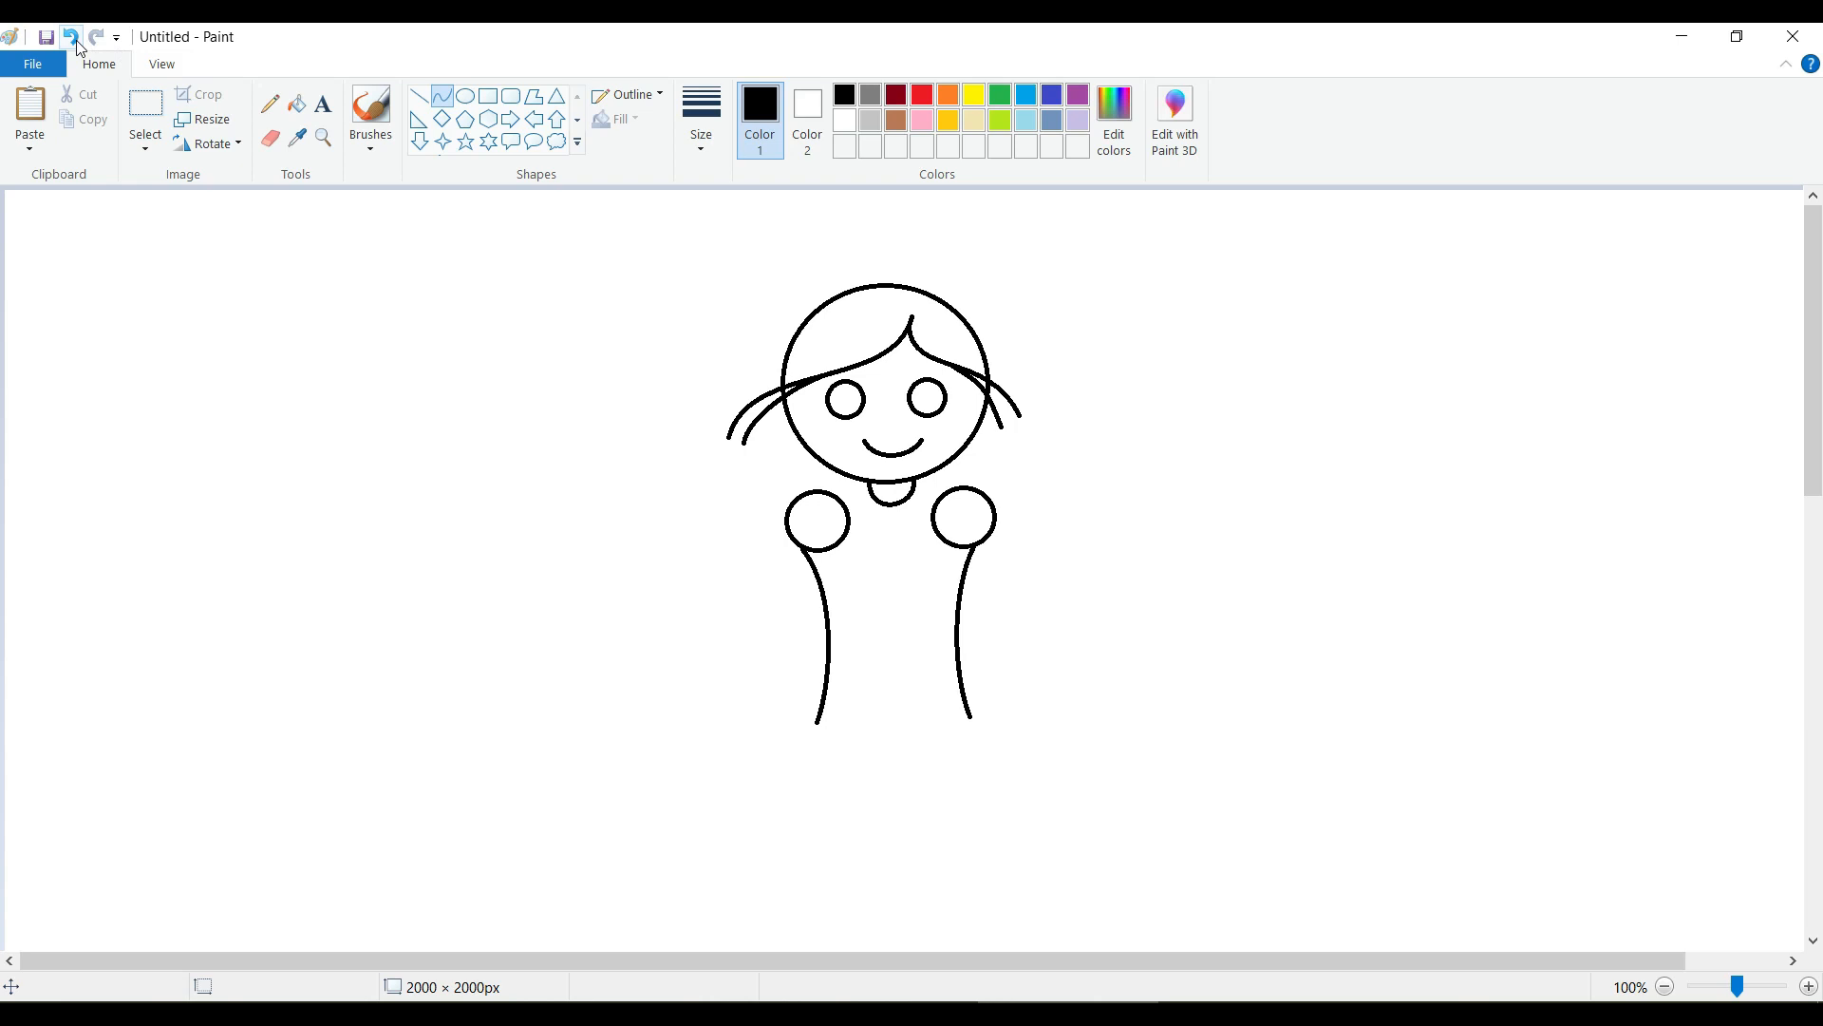
Draw a slightly downward-bowed waistline joining the two torso sides.
drag(825, 673, 960, 670)
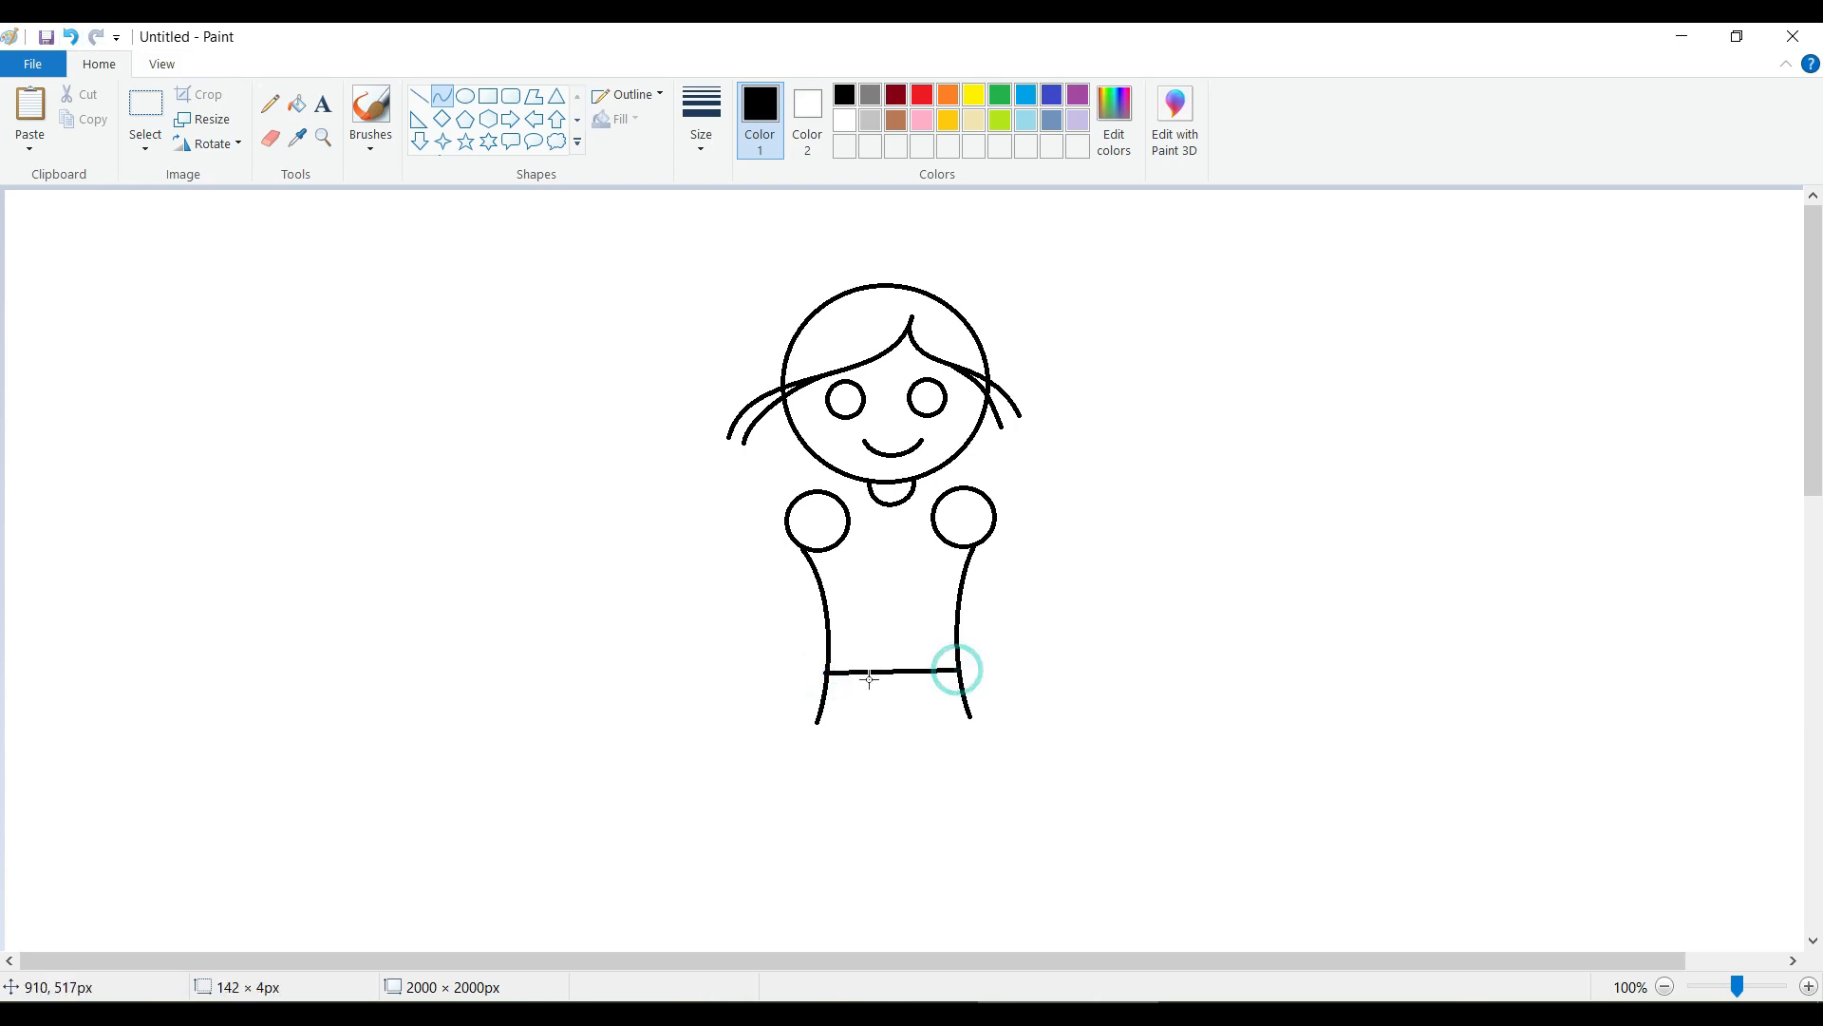
click(80, 41)
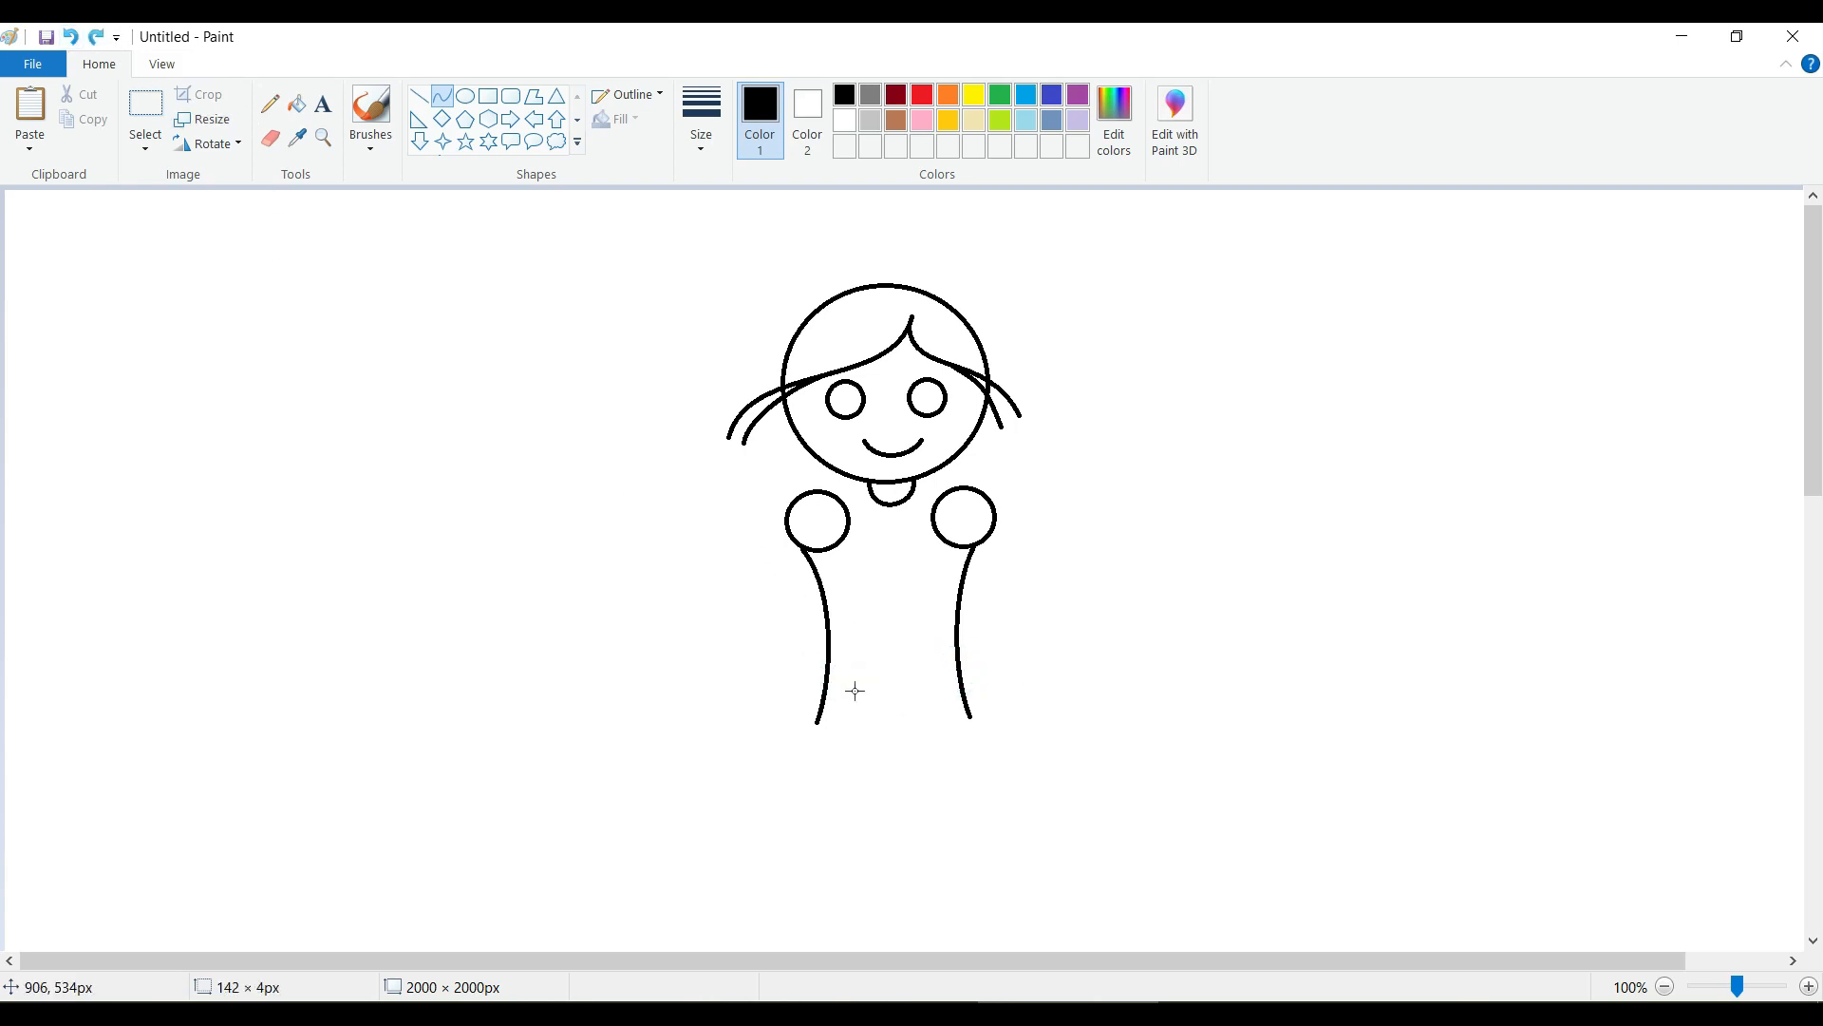
mouse_move(828, 656)
mouse_down()
mouse_move(961, 653)
mouse_move(851, 679)
mouse_move(928, 673)
mouse_up()
click(961, 652)
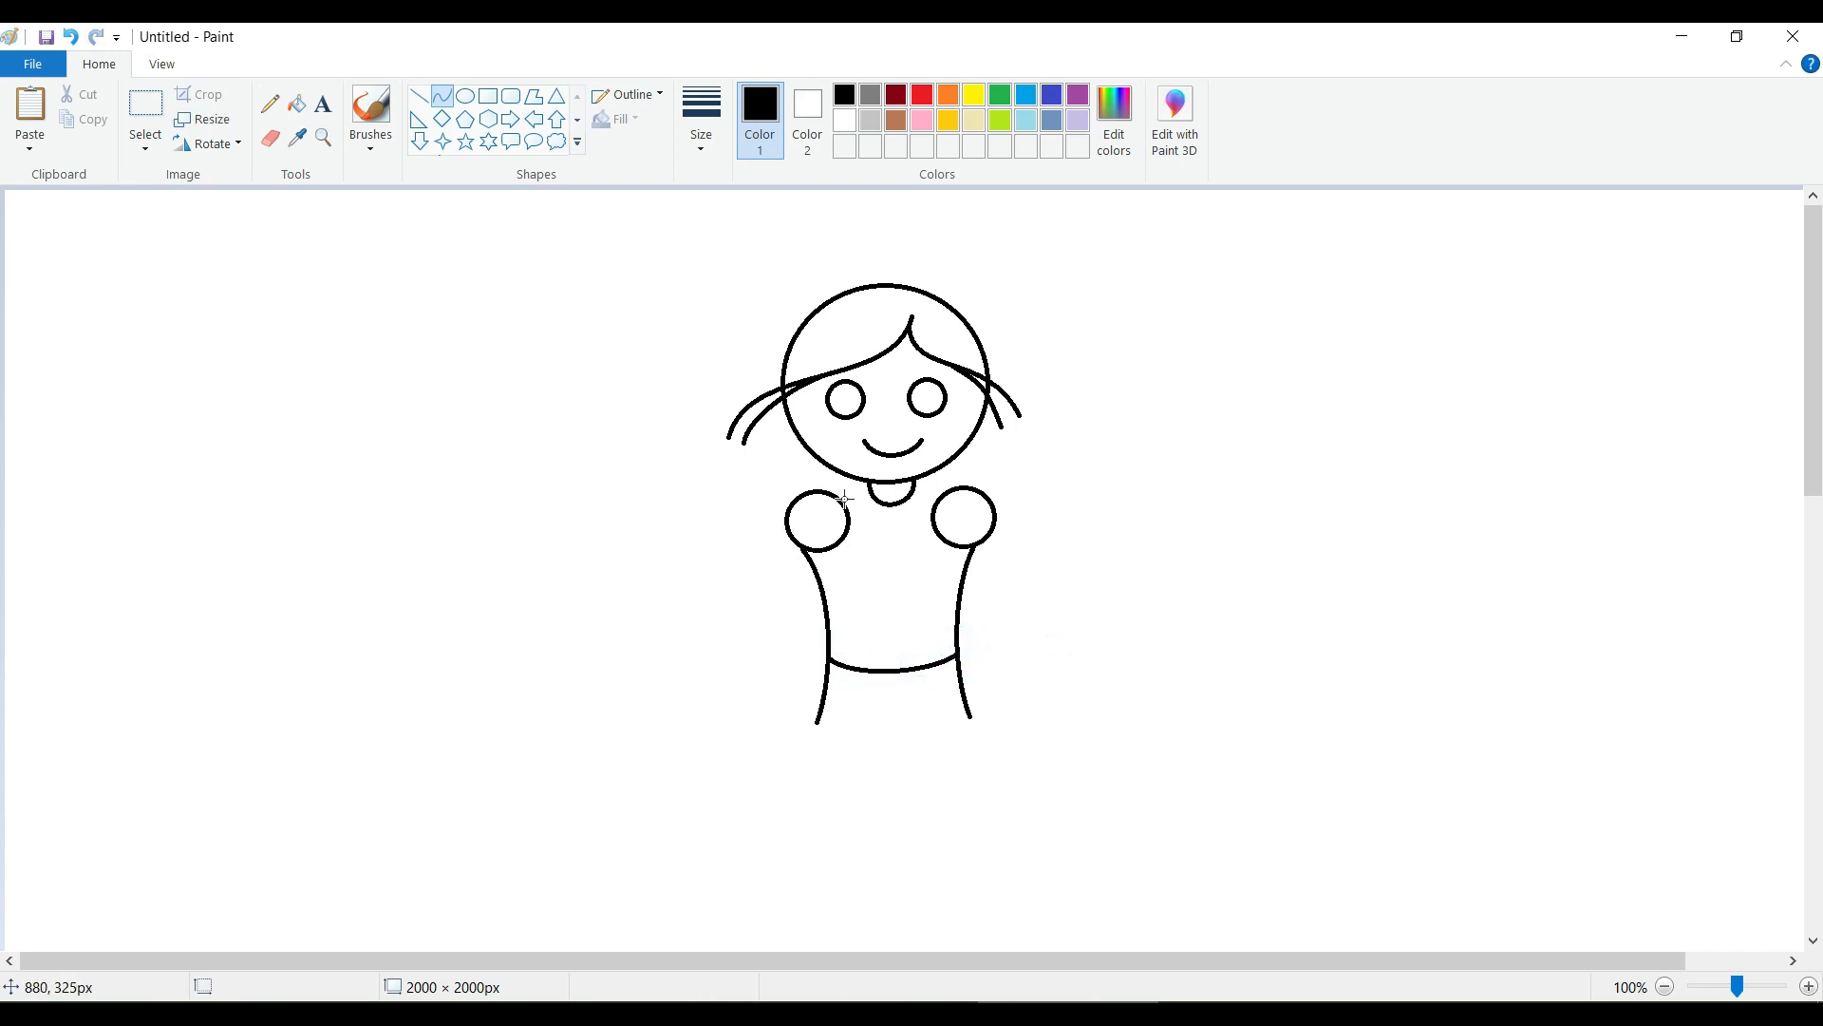
Draw a short curved shoulder line on each side, joining the neck to the shoulder circles.
mouse_move(838, 500)
mouse_down()
mouse_move(874, 492)
mouse_move(846, 492)
mouse_up()
drag(863, 494, 940, 492)
click(1078, 485)
click(71, 36)
drag(910, 492, 939, 494)
click(1080, 555)
Draw the flared skirt's two curved sides outward from the ends of the waistline, the left one about 142 × 175 px.
drag(827, 659, 693, 825)
drag(793, 706, 807, 721)
drag(735, 783, 700, 777)
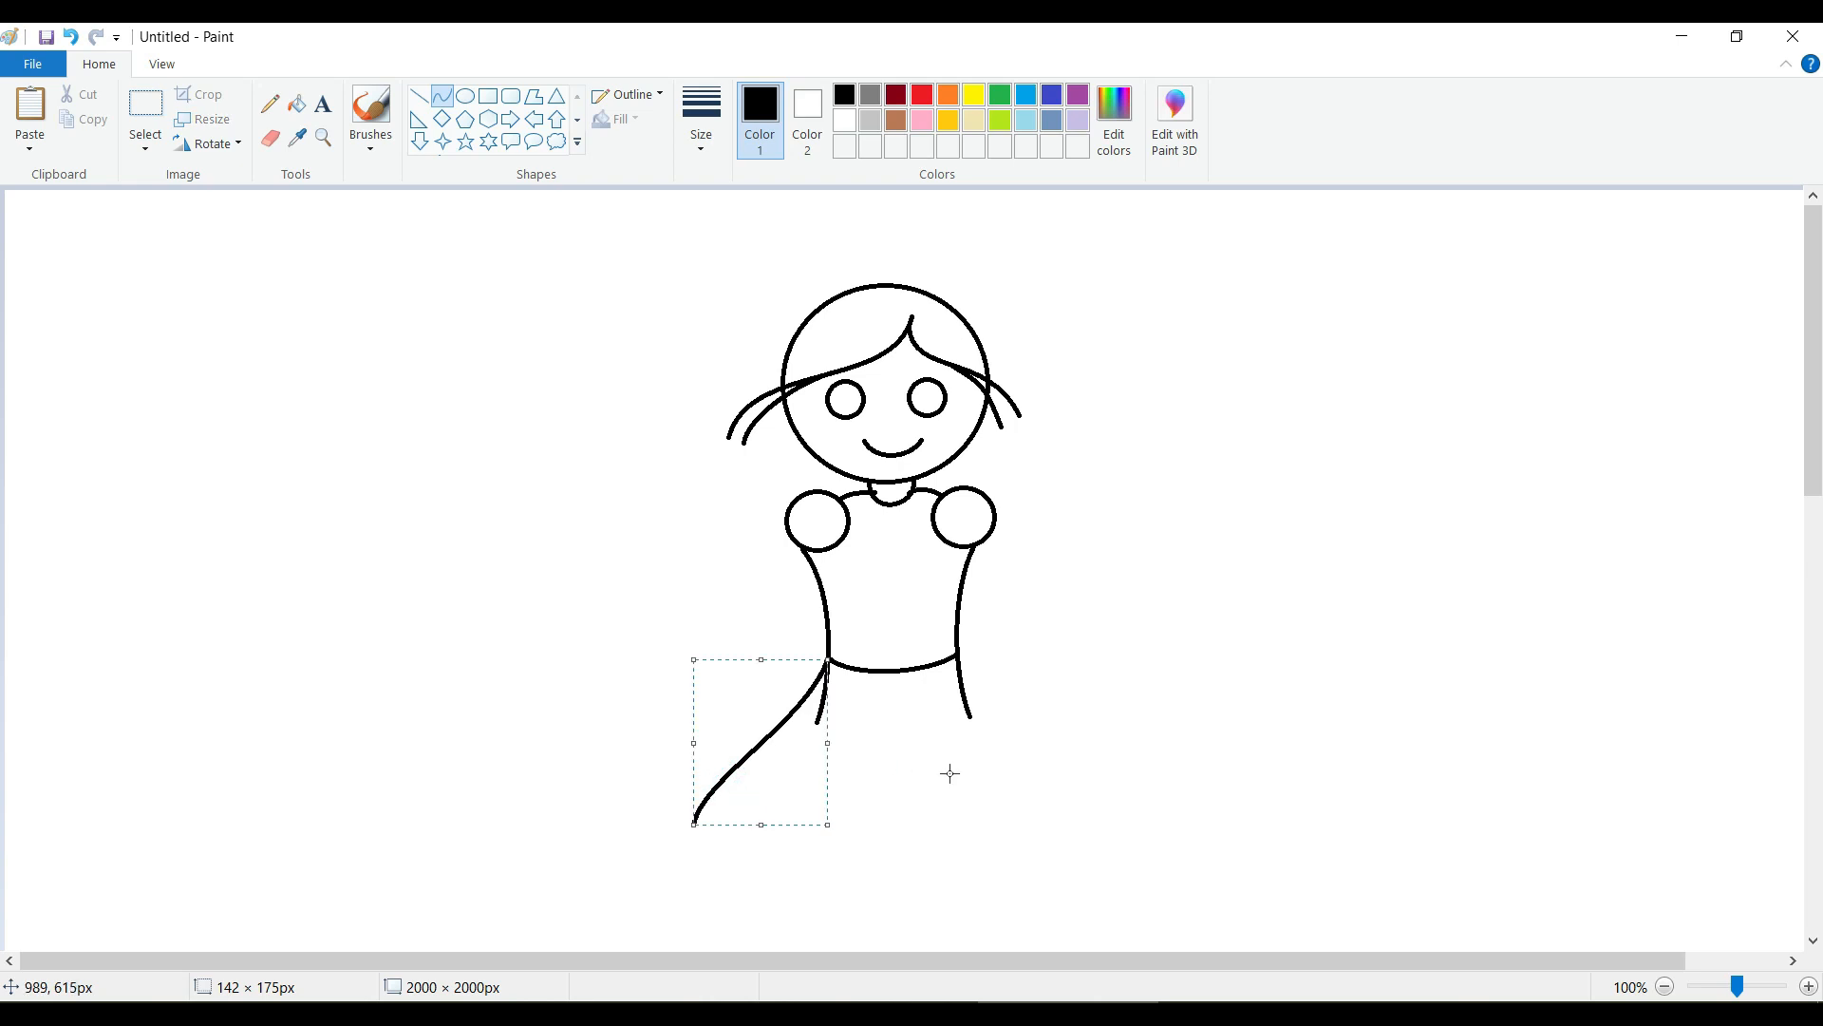
drag(958, 655, 1094, 808)
drag(991, 695, 1072, 739)
click(985, 854)
Close the skirt with a downward-bowed hem about 424 px wide between its lower corners.
drag(693, 828, 1095, 814)
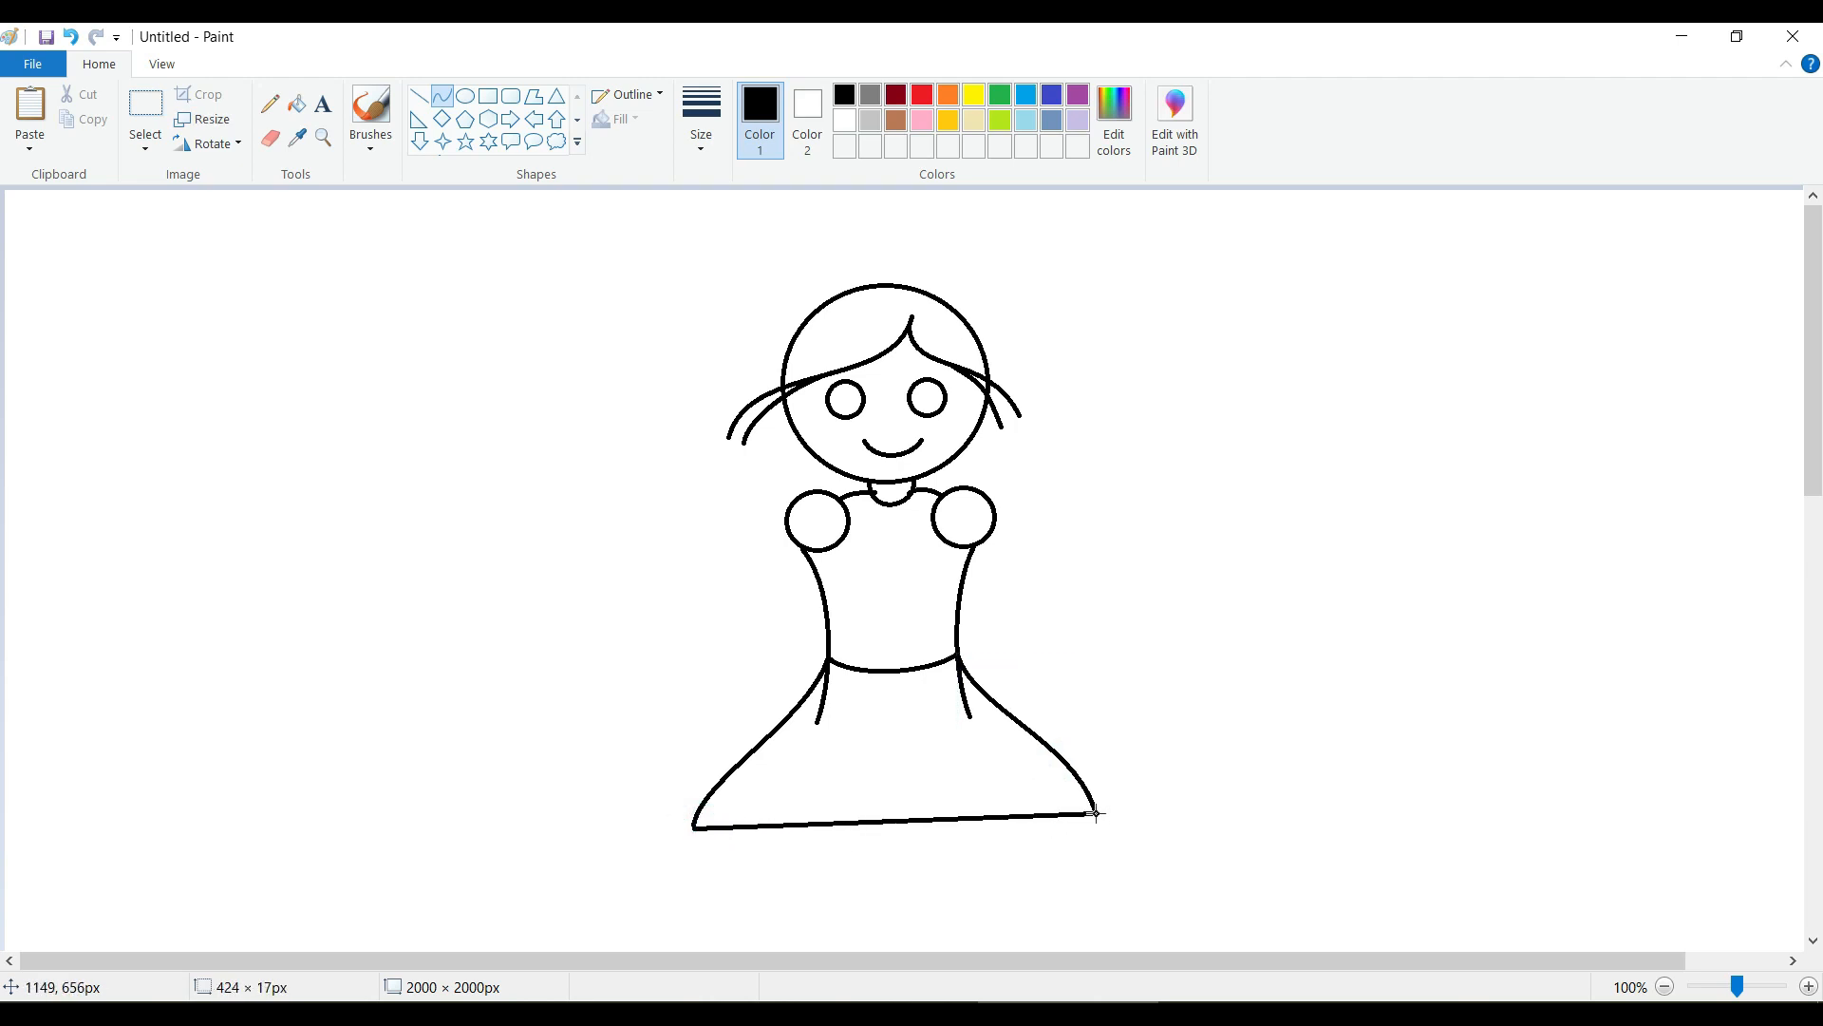
drag(717, 835, 1072, 888)
click(1205, 833)
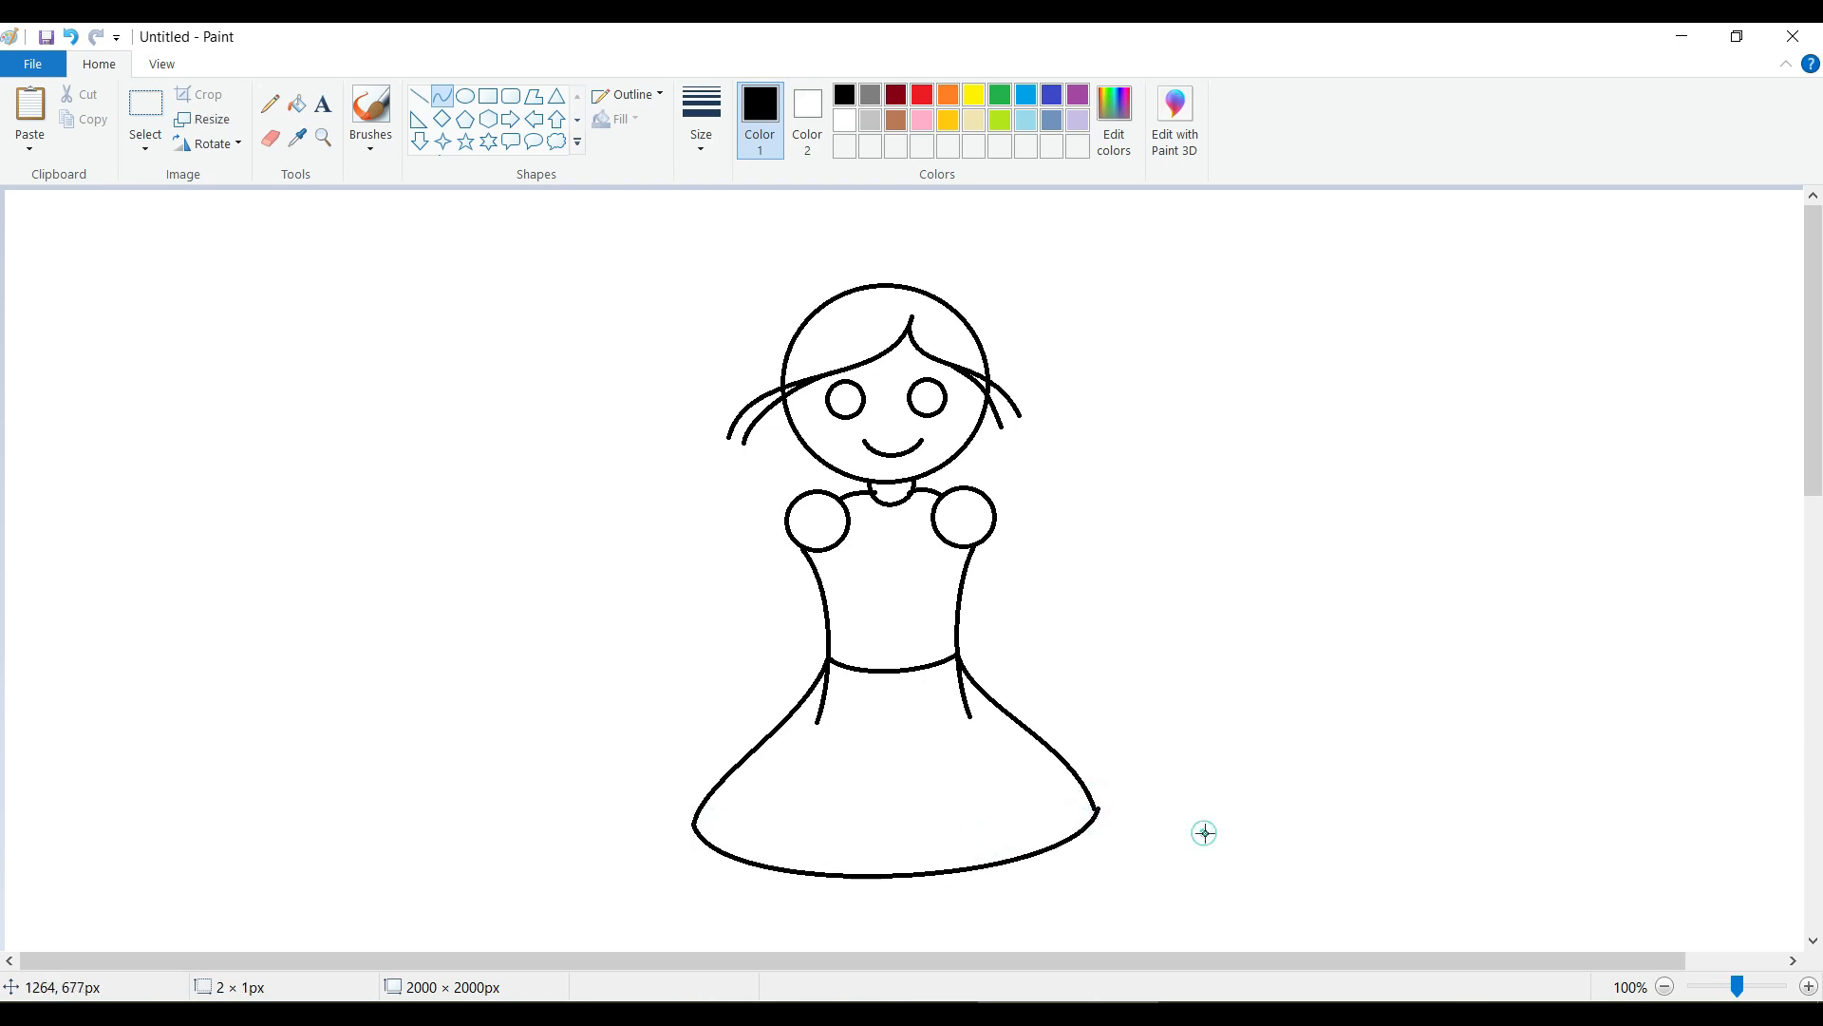
click(71, 40)
Draw the left arm as two curves down from the shoulder circle, the outer about 72 × 162 px and the inner about 81 × 145 px.
drag(783, 520, 722, 680)
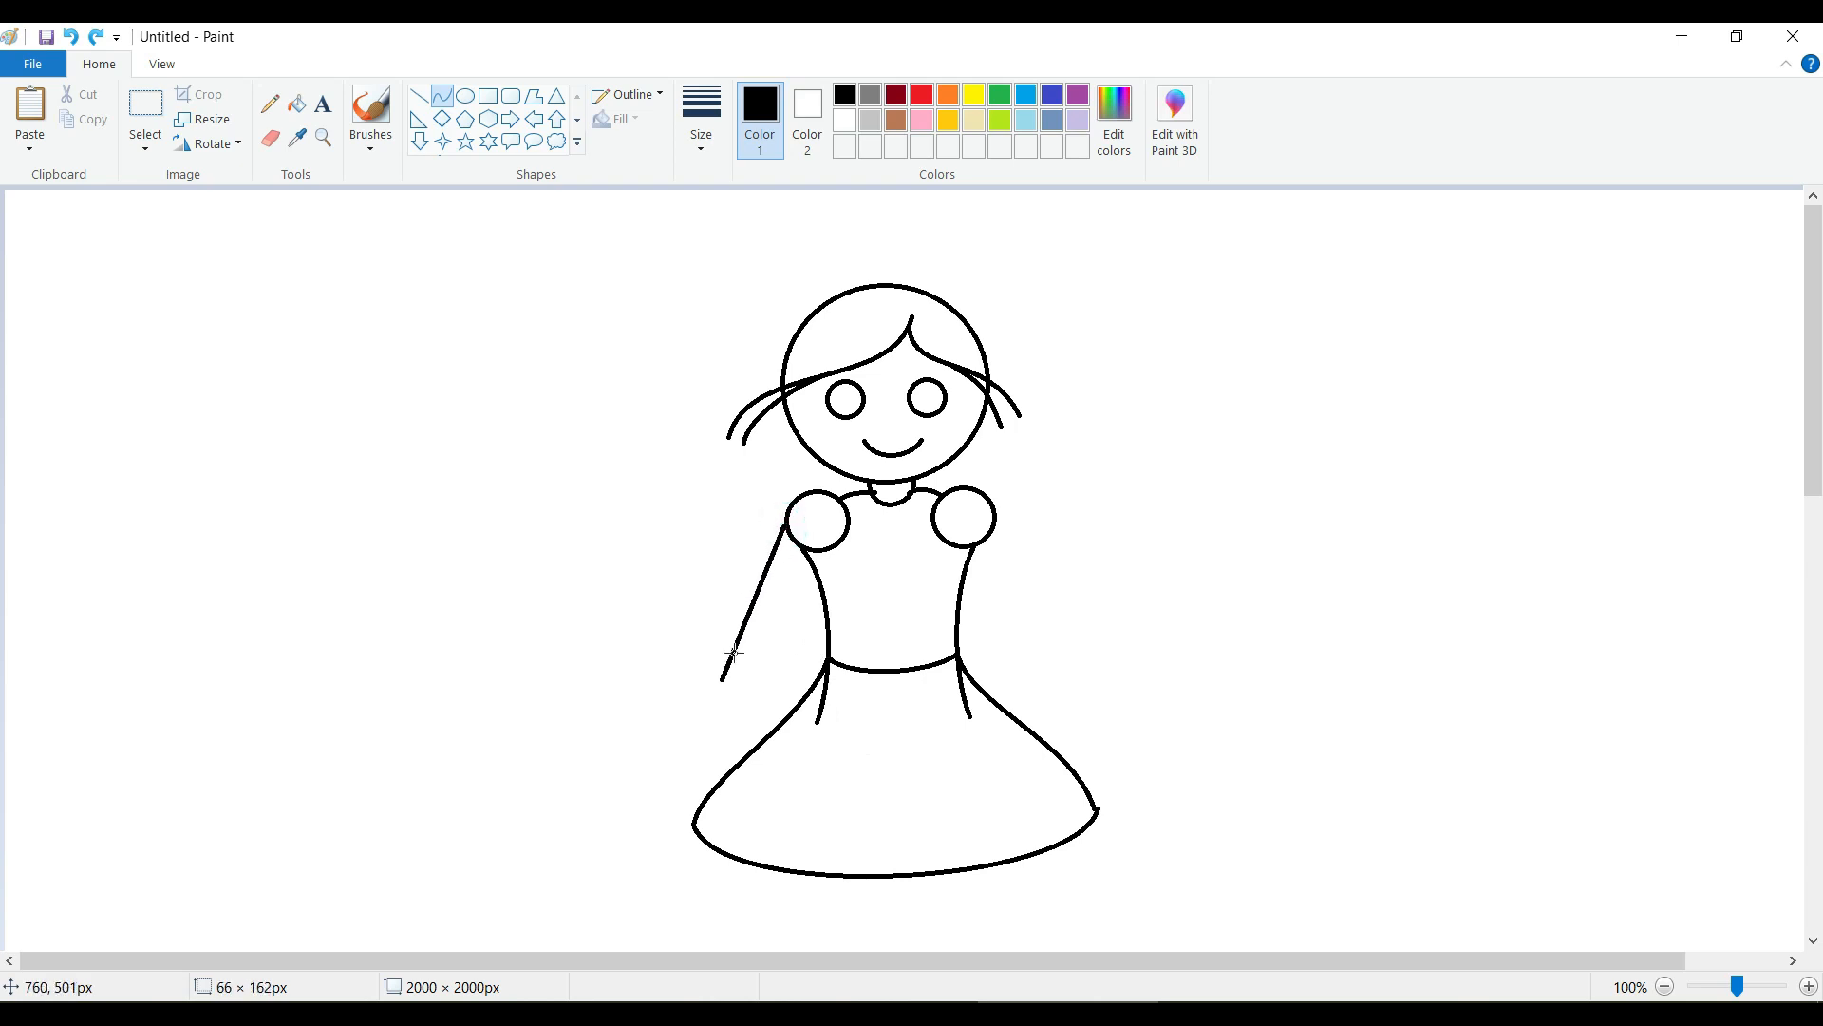
drag(775, 560, 786, 565)
drag(736, 635, 751, 647)
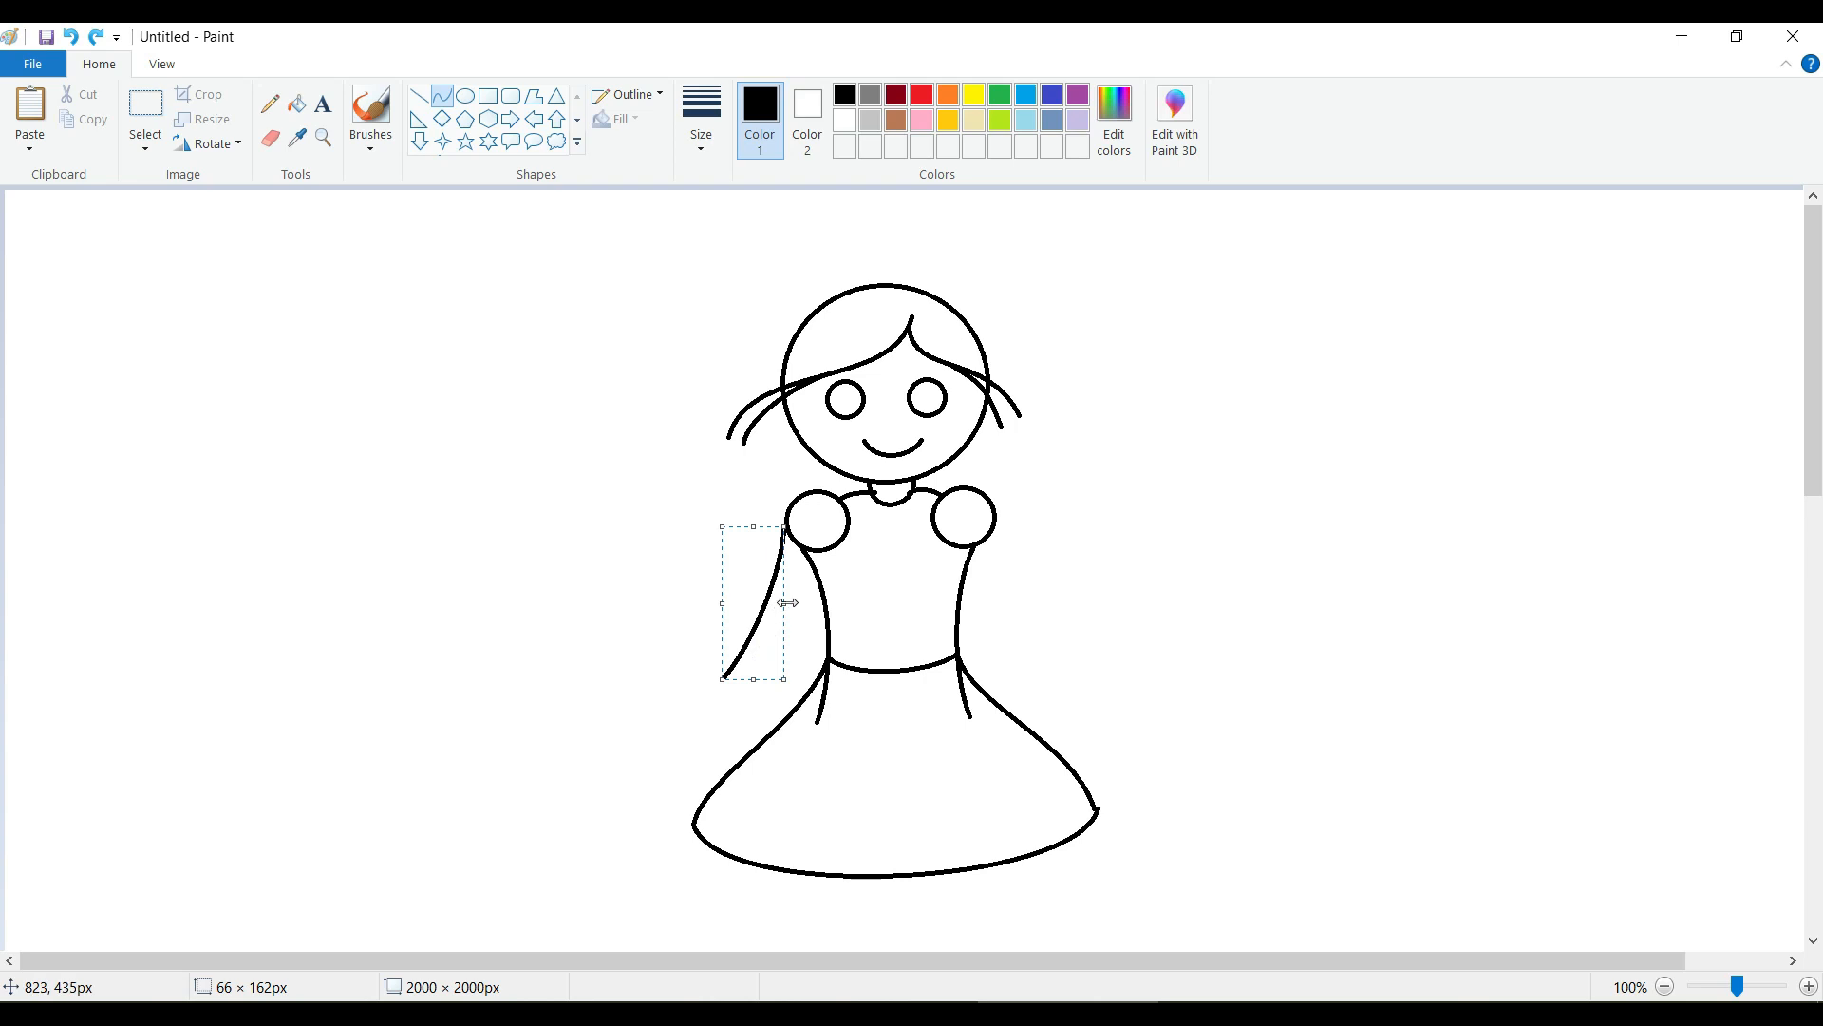
drag(785, 525, 791, 525)
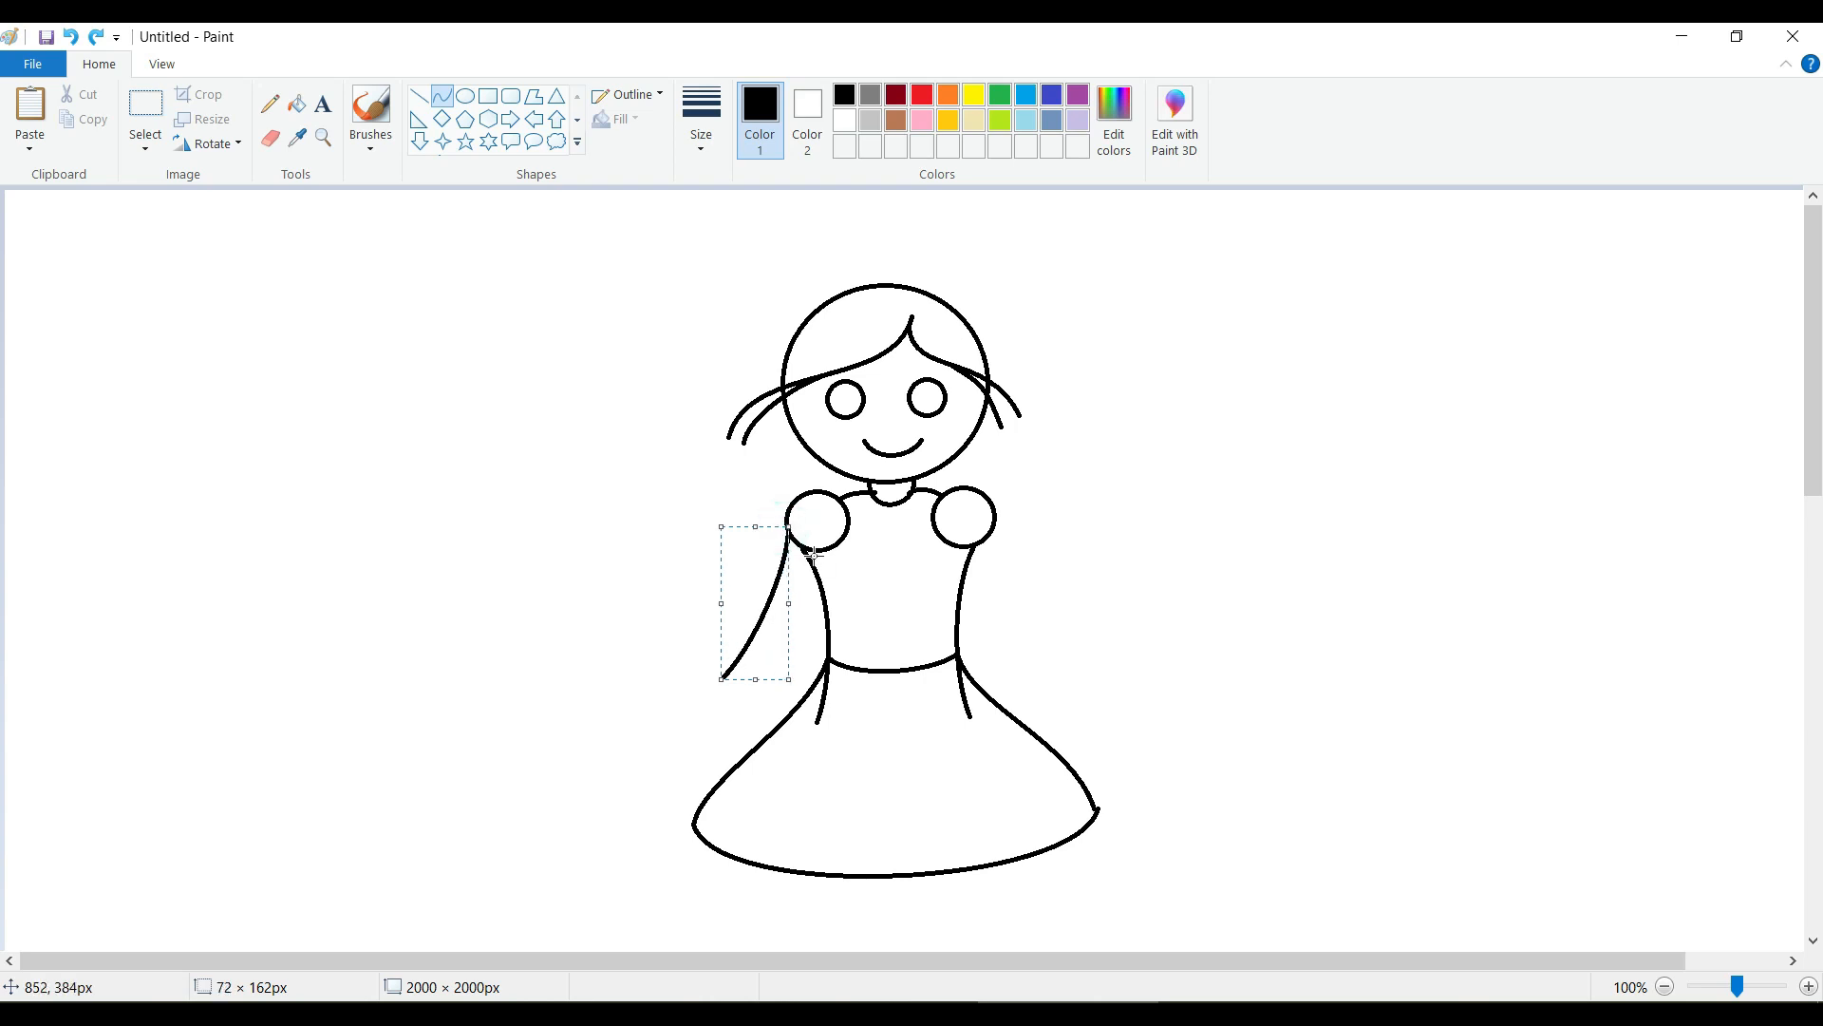
drag(788, 526, 738, 687)
drag(805, 564, 773, 668)
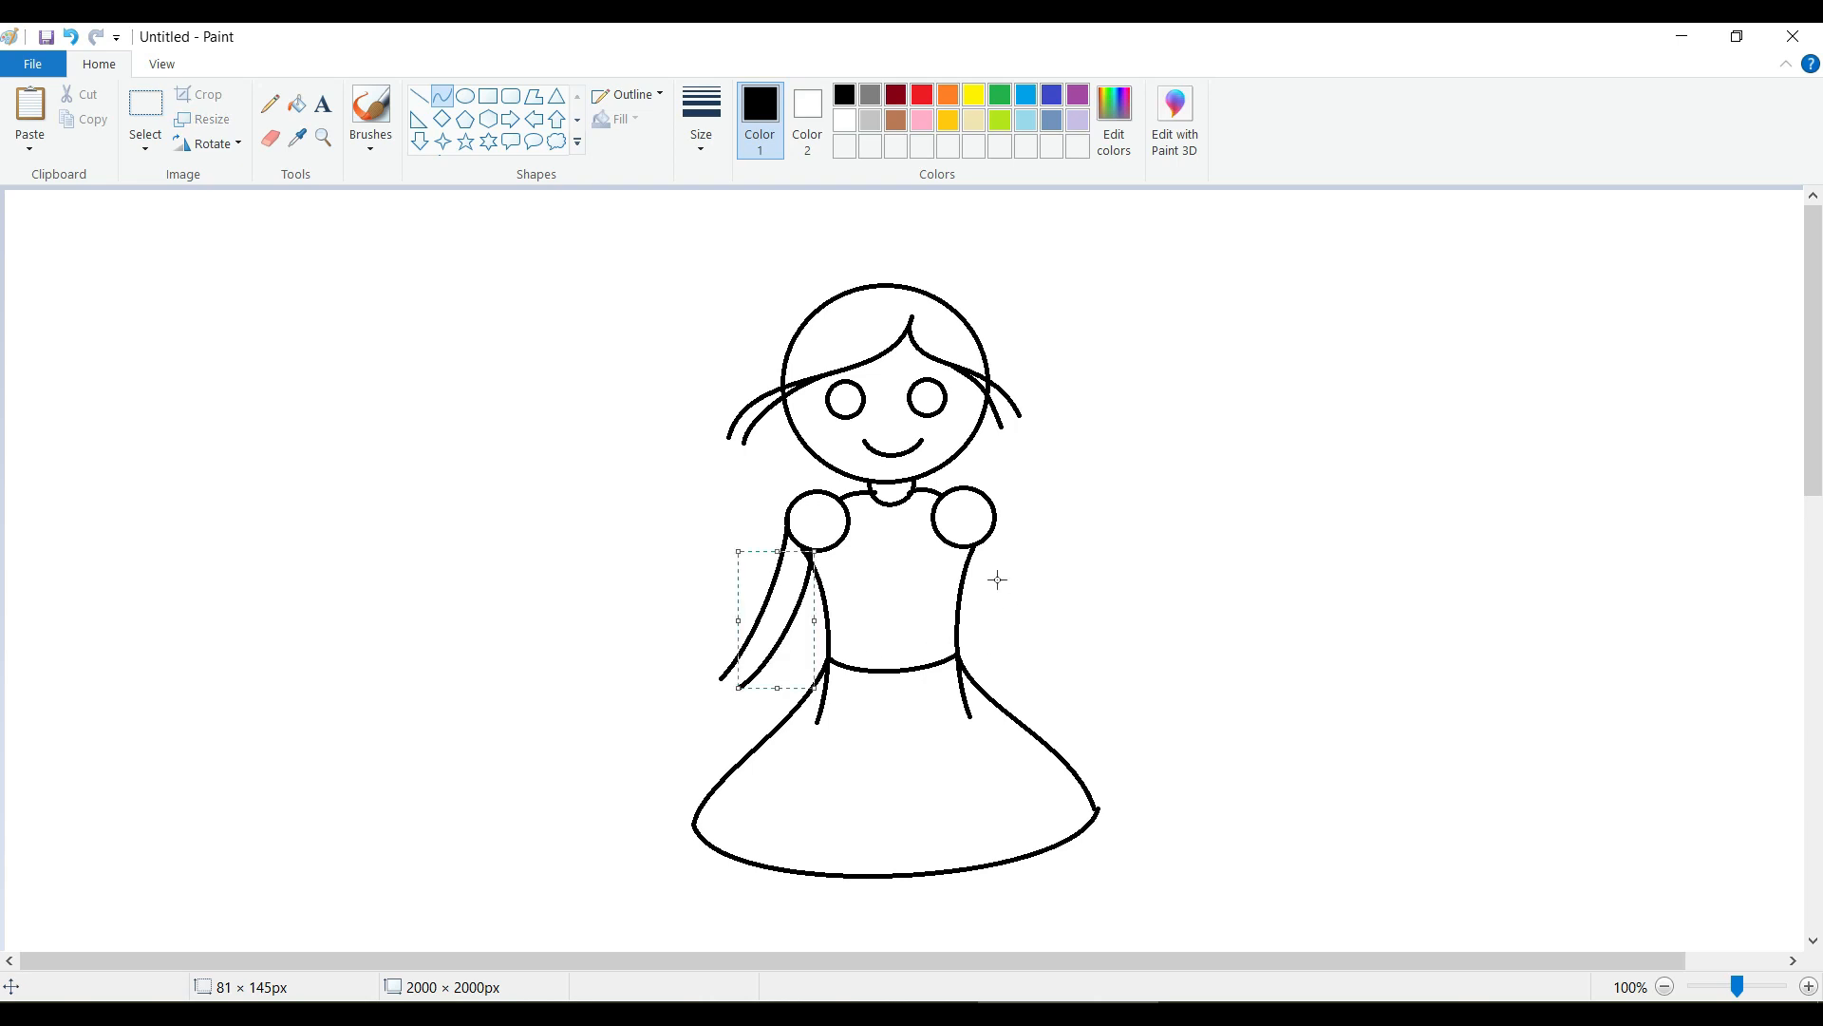
Draw the right arm as two curves down from the shoulder circle, the outer about 88 × 143 px and the inner about 96 × 115 px.
drag(995, 512, 1079, 652)
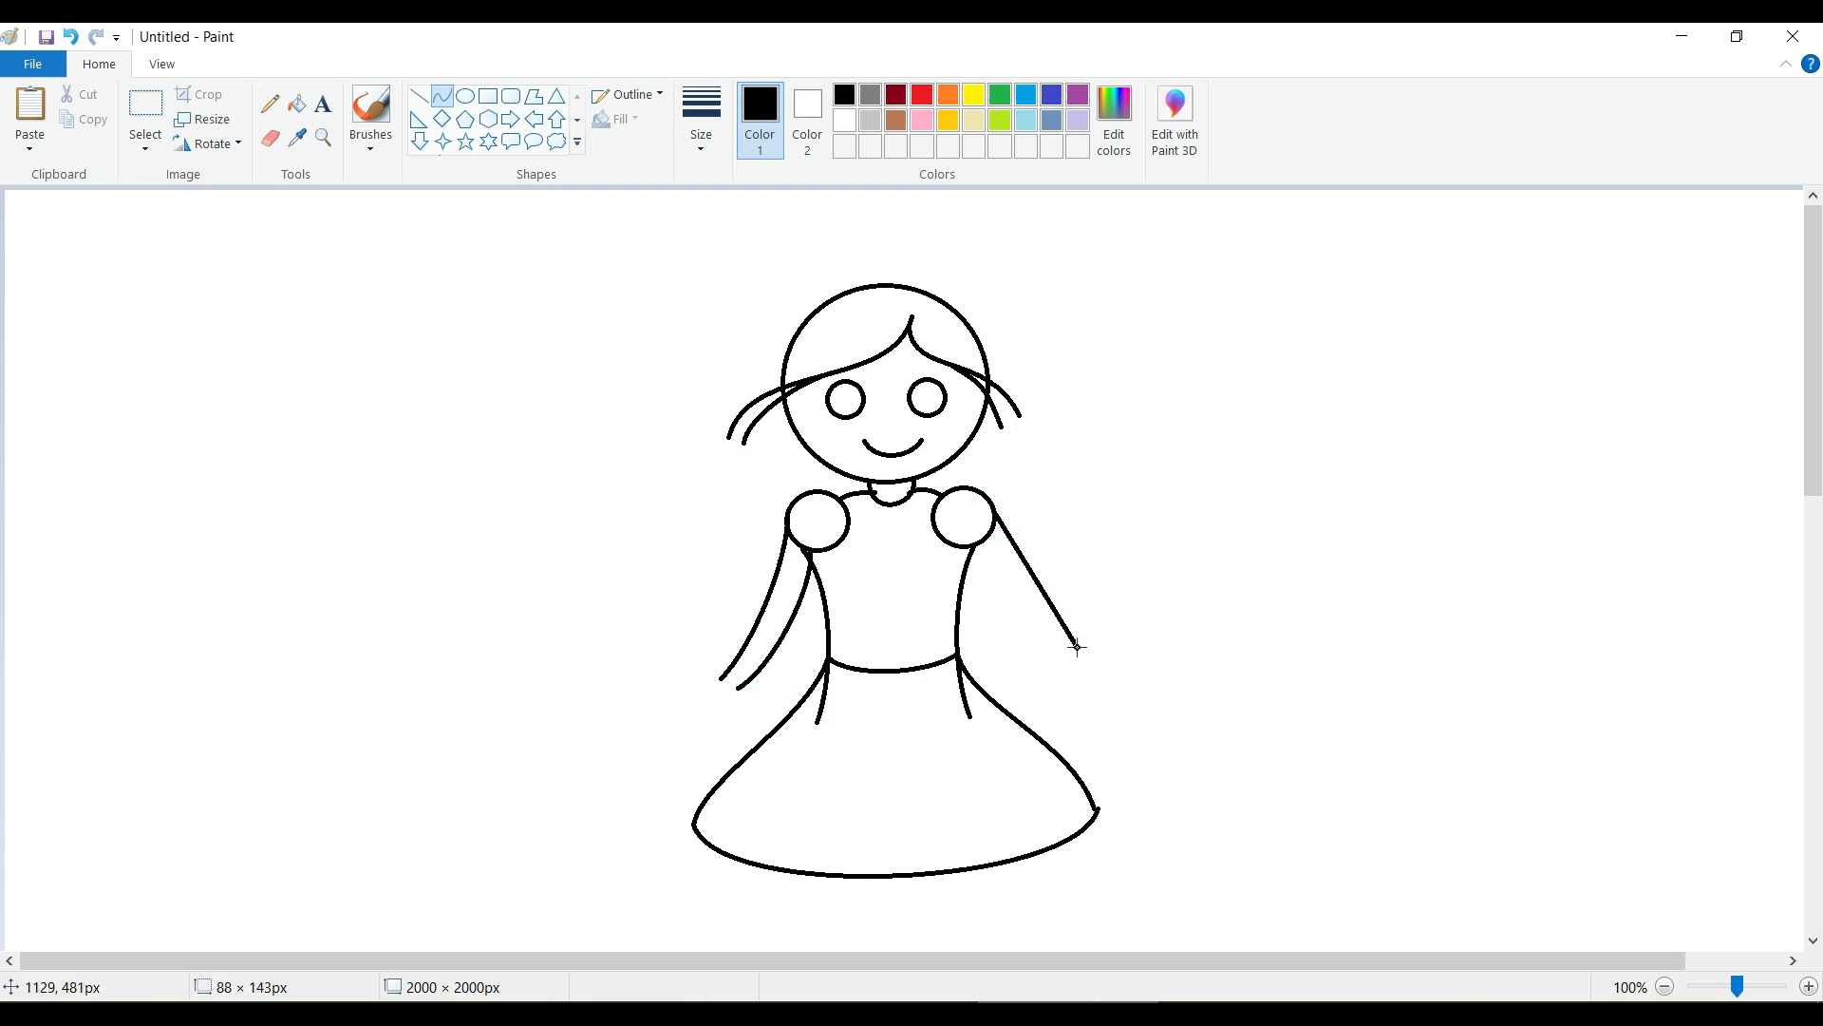
mouse_move(1007, 530)
mouse_down()
mouse_move(997, 563)
mouse_move(1056, 656)
mouse_up()
click(1111, 566)
drag(986, 569, 969, 583)
drag(1028, 636, 1037, 654)
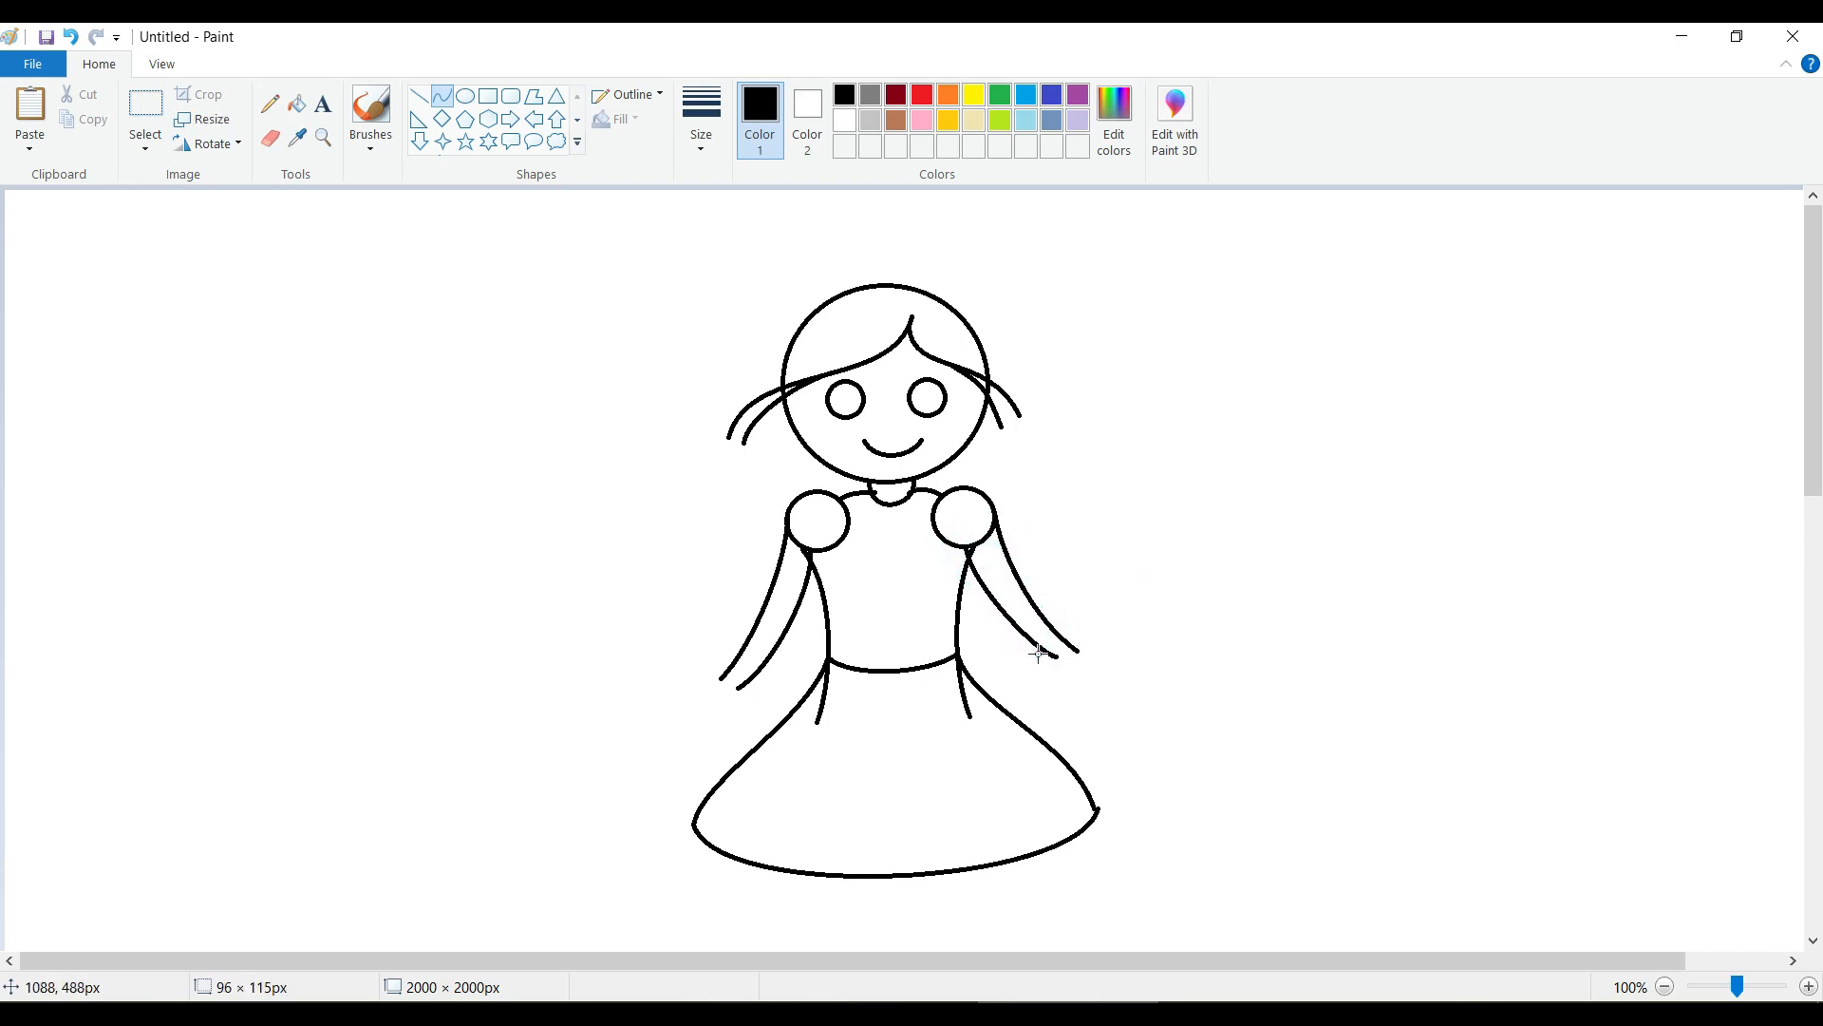
Draw a rounded, loop-shaped hand at the end of each arm.
mouse_move(1037, 653)
mouse_down()
mouse_move(1083, 655)
mouse_move(1075, 702)
mouse_move(1114, 681)
mouse_move(1082, 655)
mouse_move(1077, 674)
mouse_up()
click(1115, 673)
click(1168, 671)
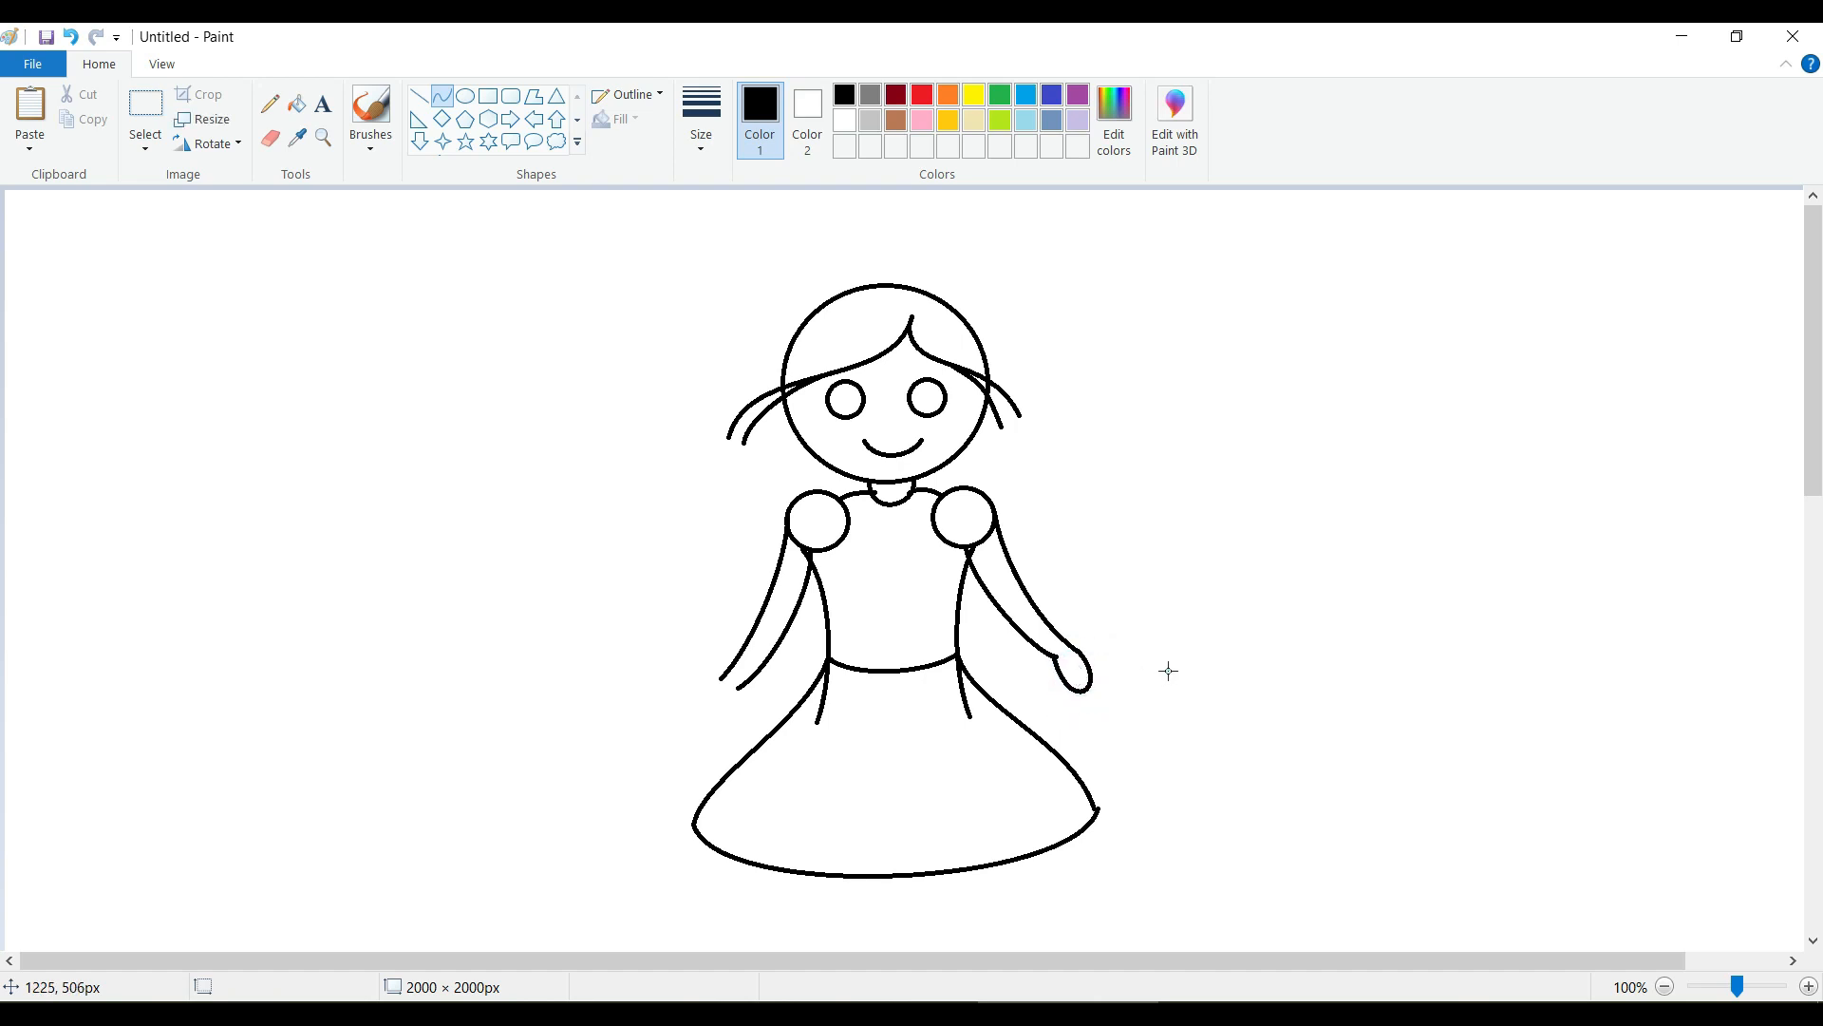
mouse_move(720, 678)
mouse_down()
mouse_move(755, 677)
mouse_move(692, 708)
mouse_move(729, 724)
mouse_move(730, 748)
mouse_up()
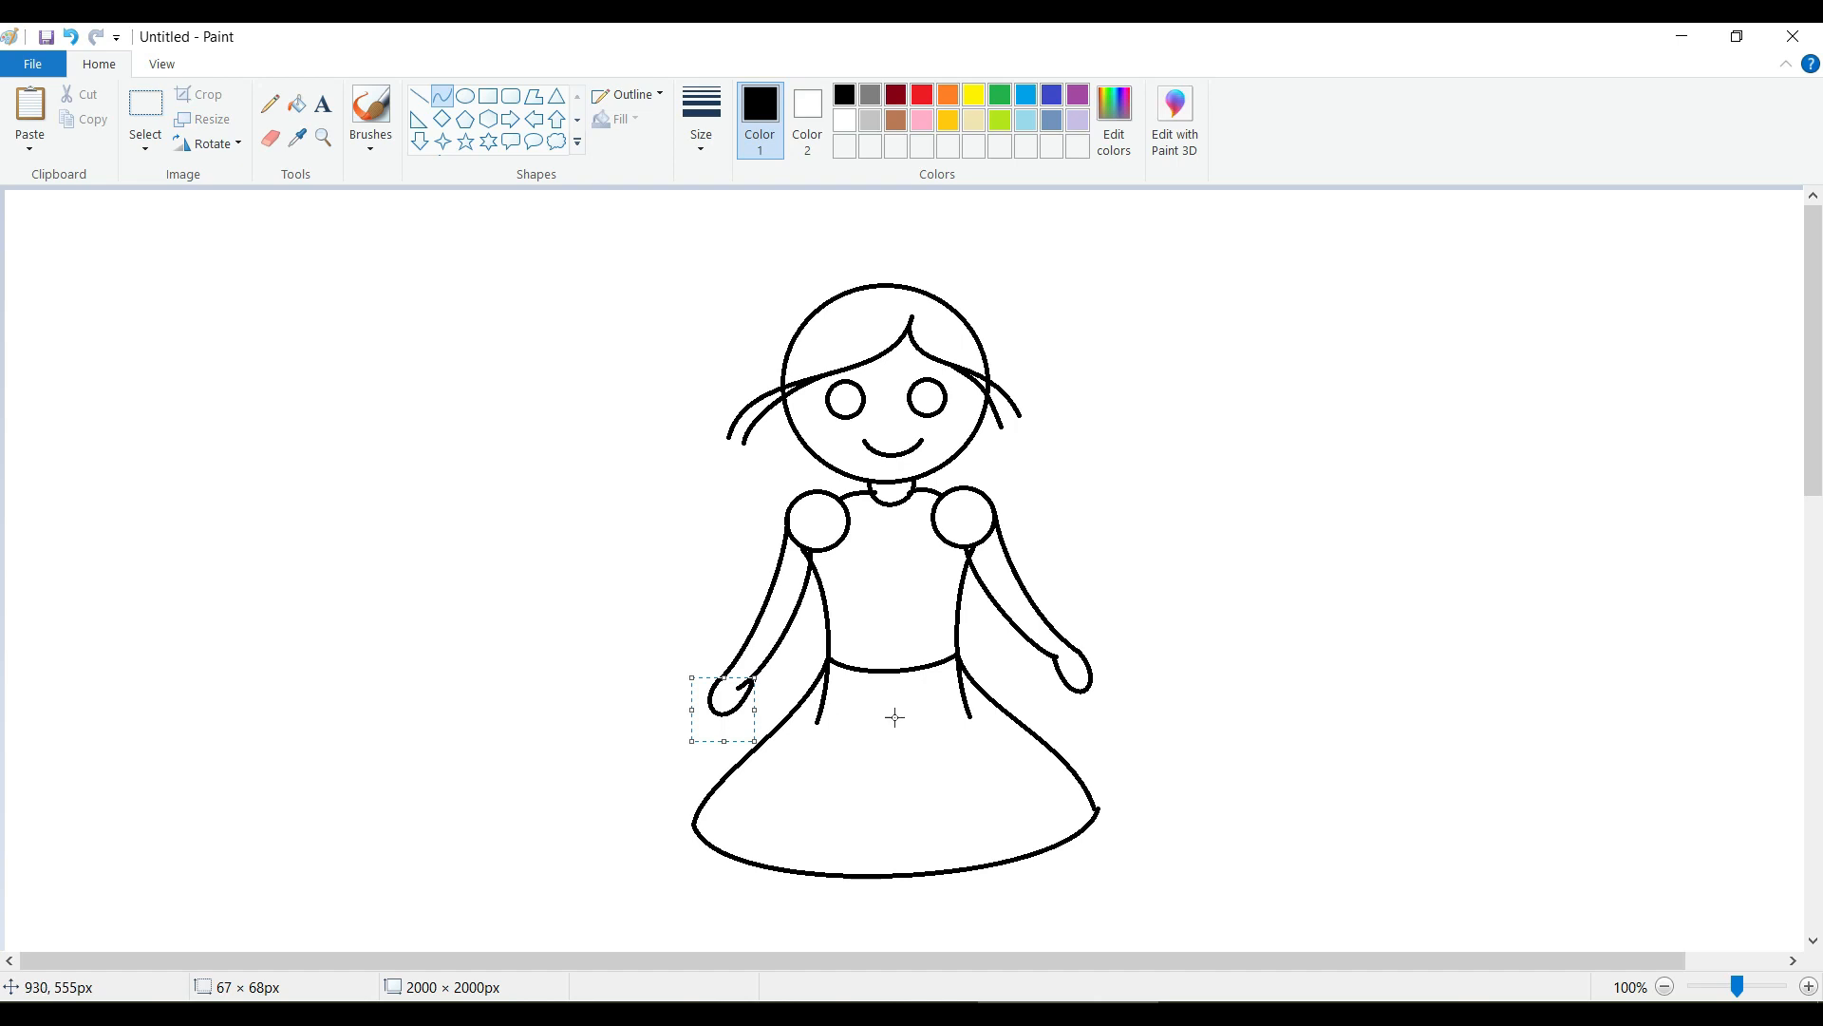
click(1088, 719)
Erase the stray and overlapping line ends at the hands, waist, neckline and the skirt's right corner.
click(273, 143)
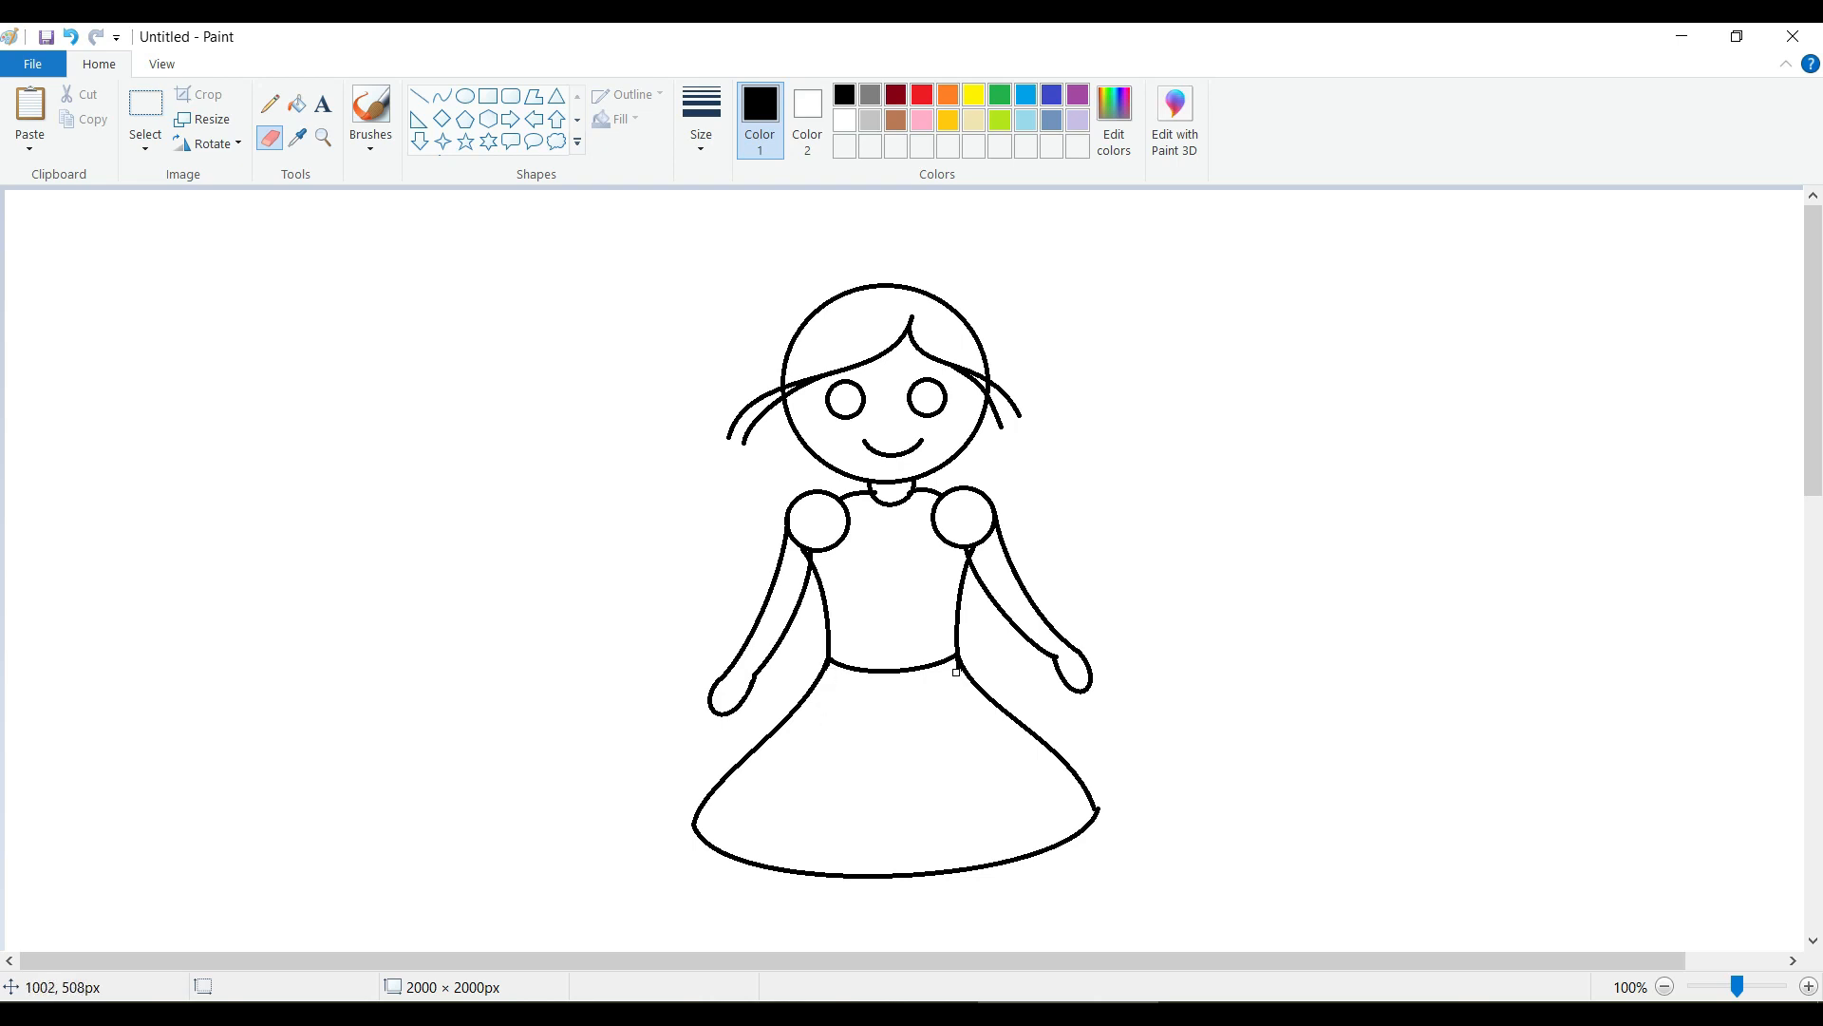
drag(1737, 987, 1744, 988)
drag(813, 961, 1198, 961)
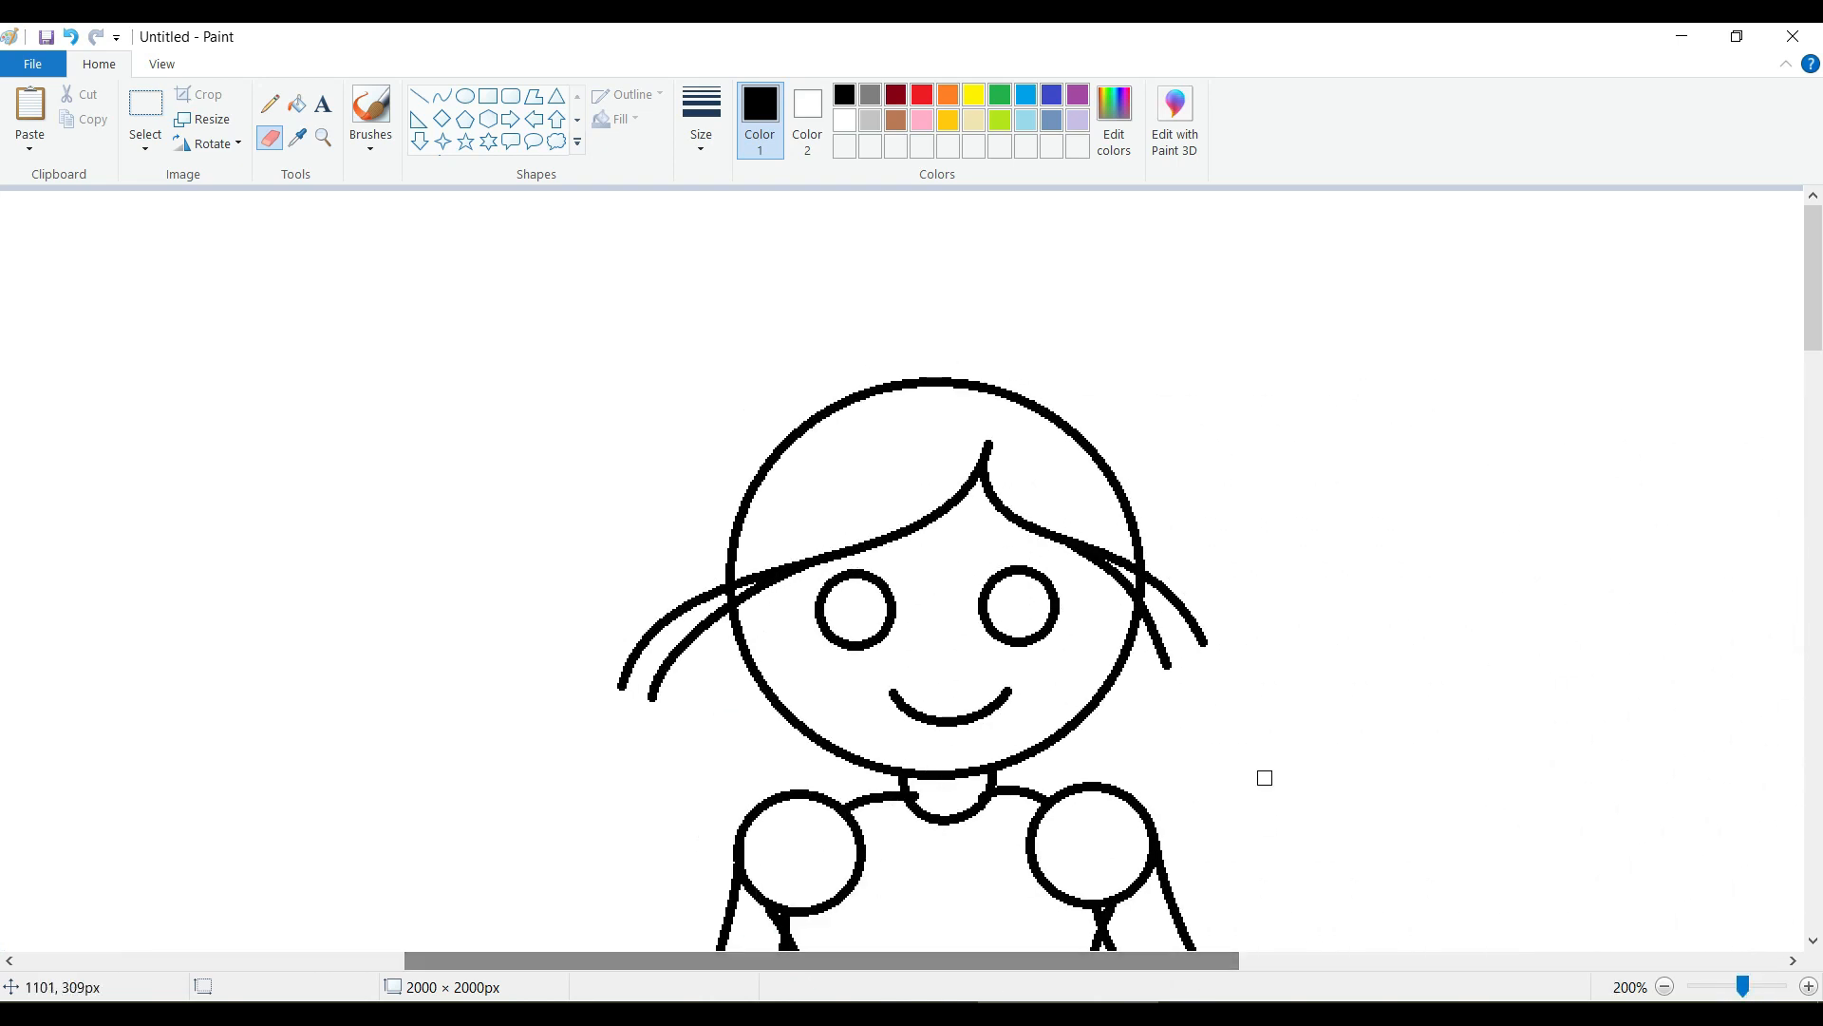
scroll(1263, 793, down, 4)
scroll(1254, 763, up, 2)
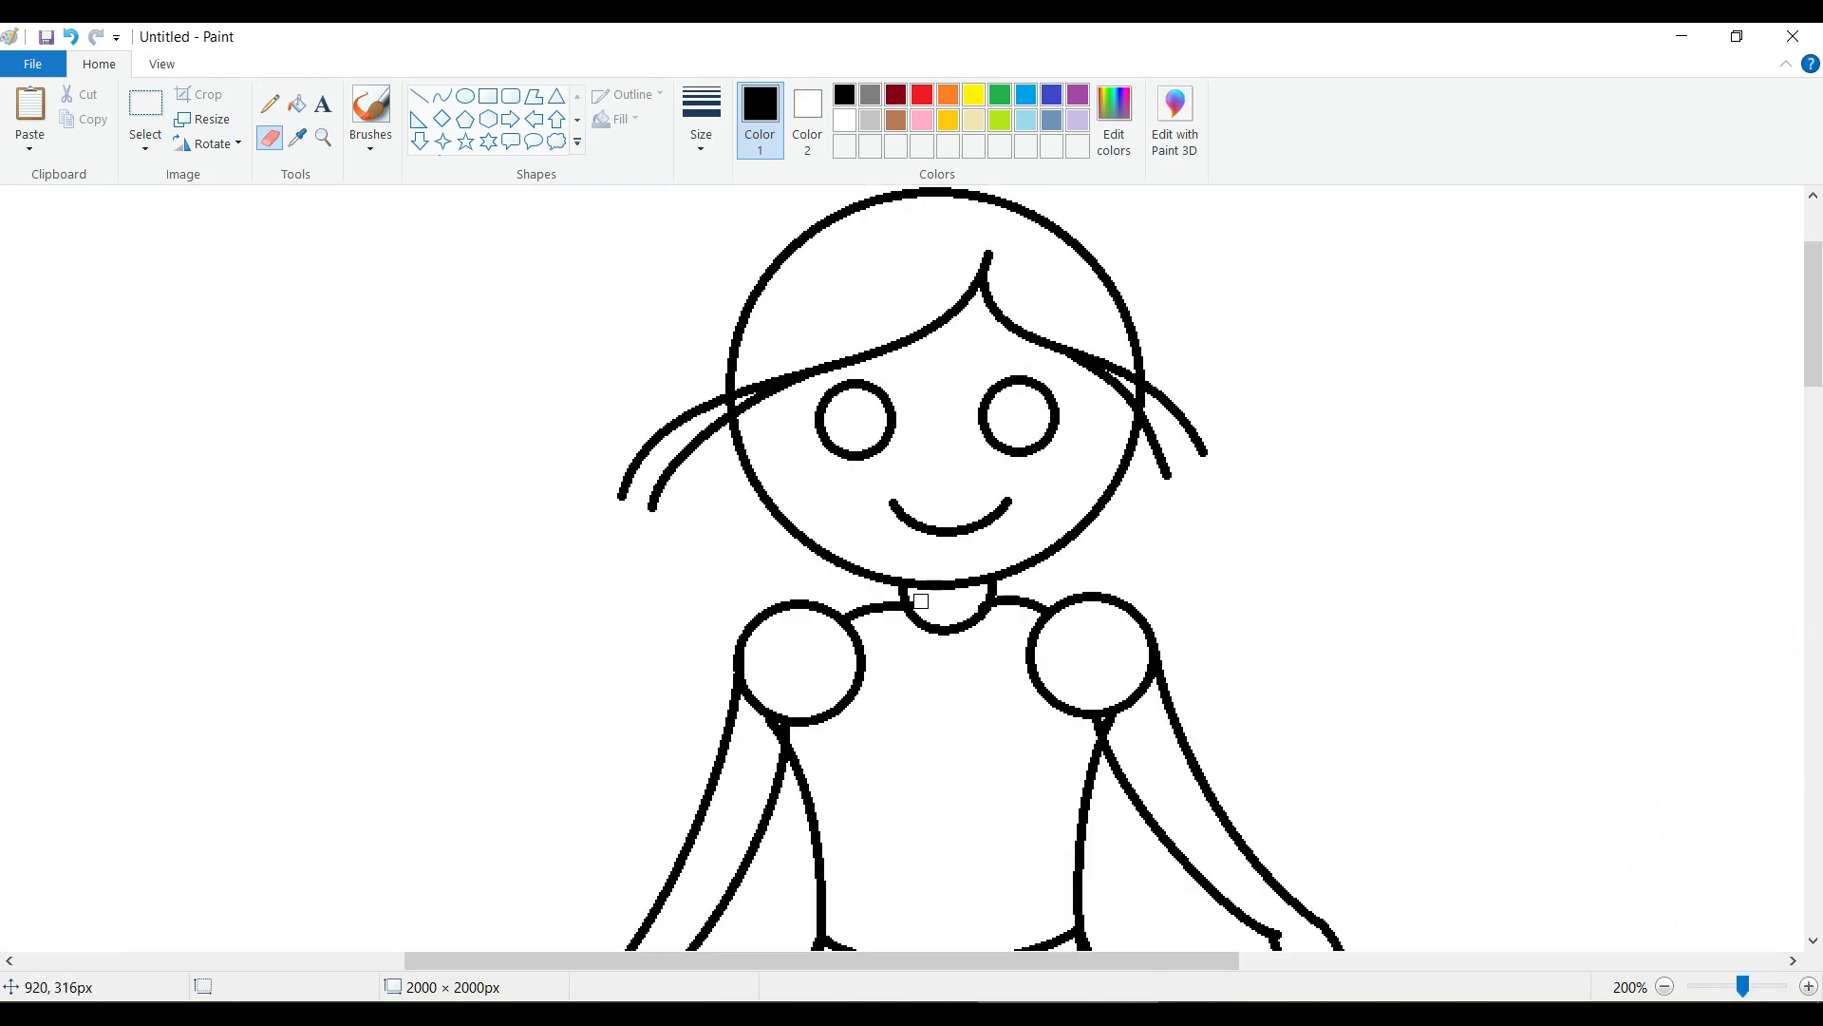
scroll(960, 724, up, 2)
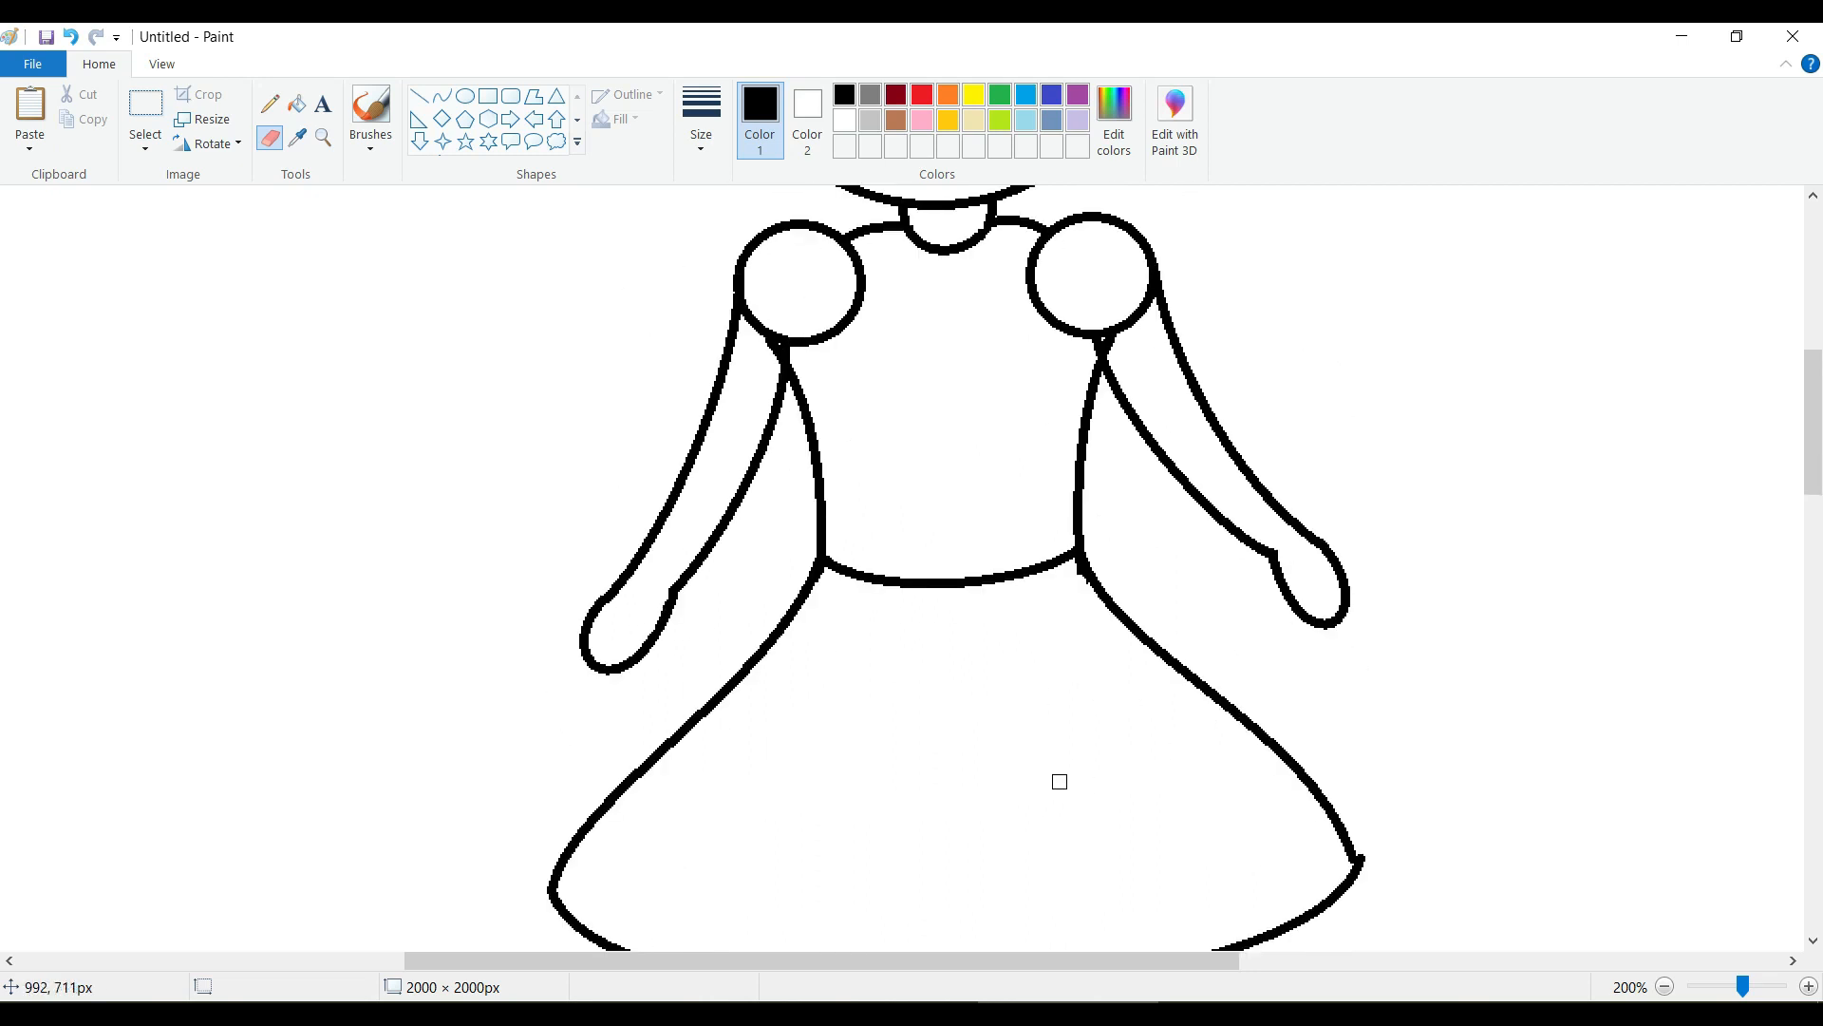
scroll(1060, 782, down, 2)
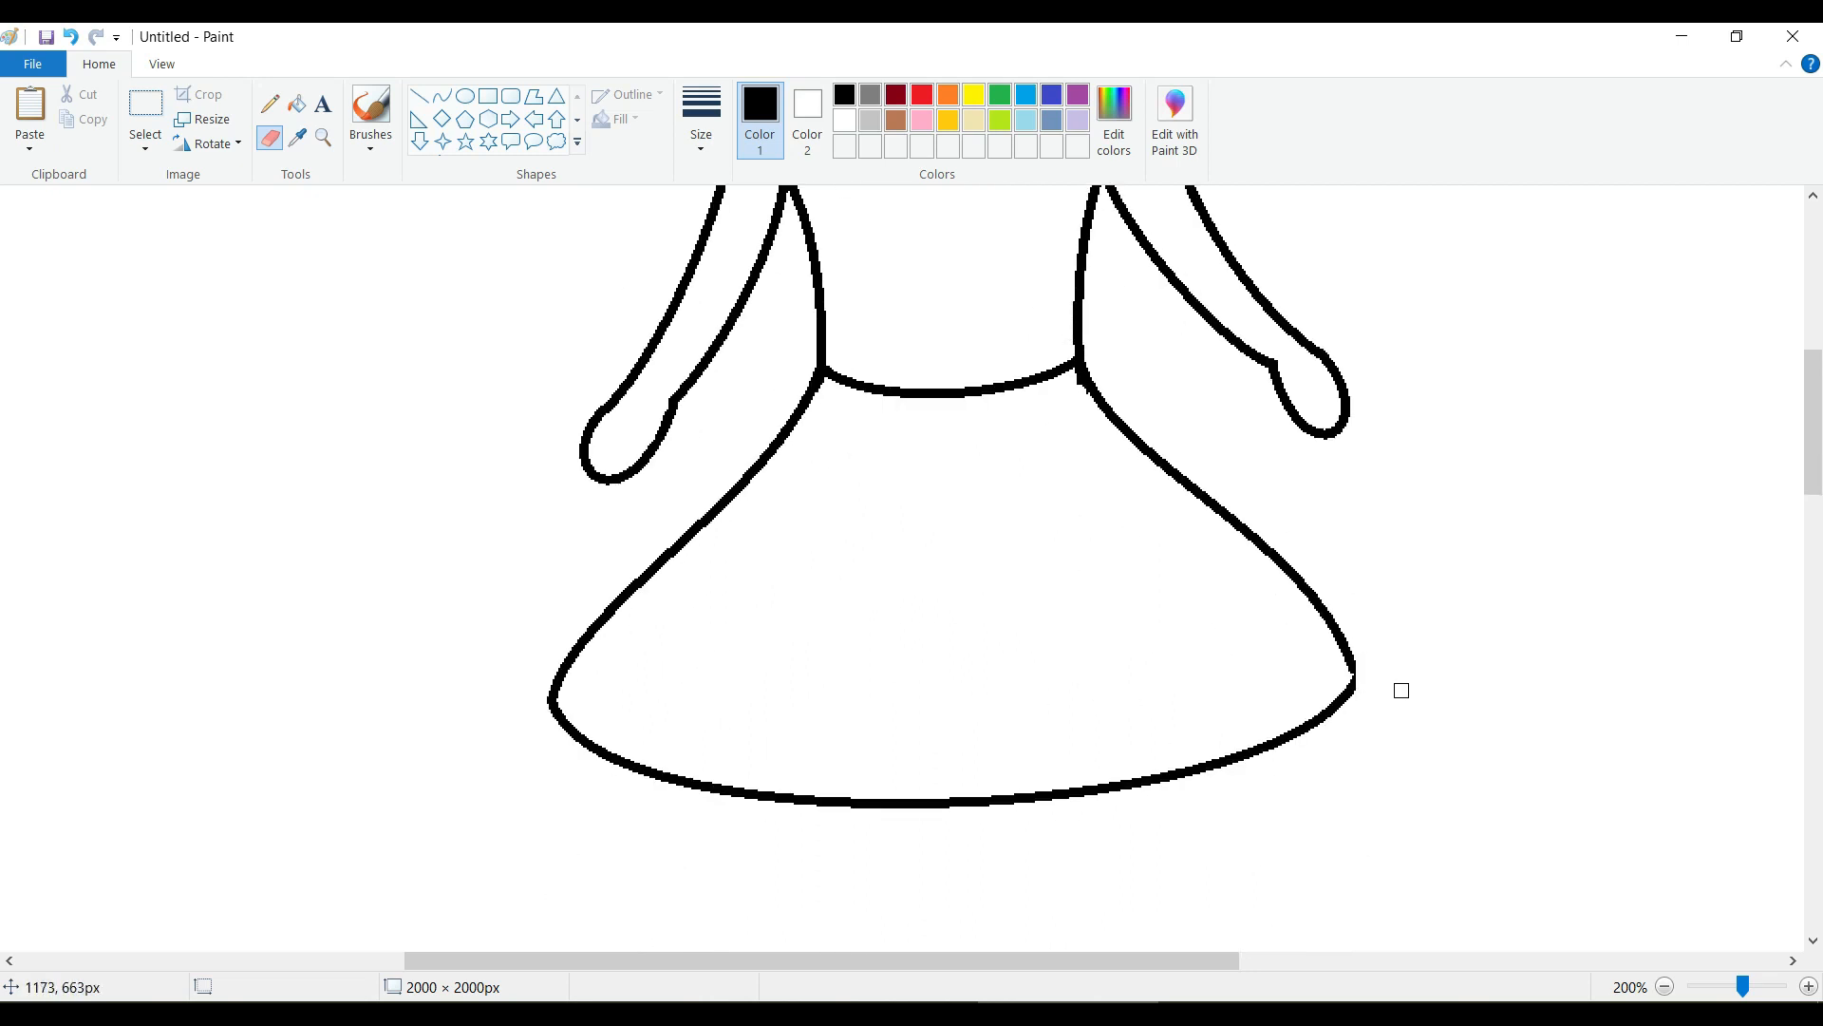
scroll(1045, 671, down, 1)
scroll(1050, 663, up, 1)
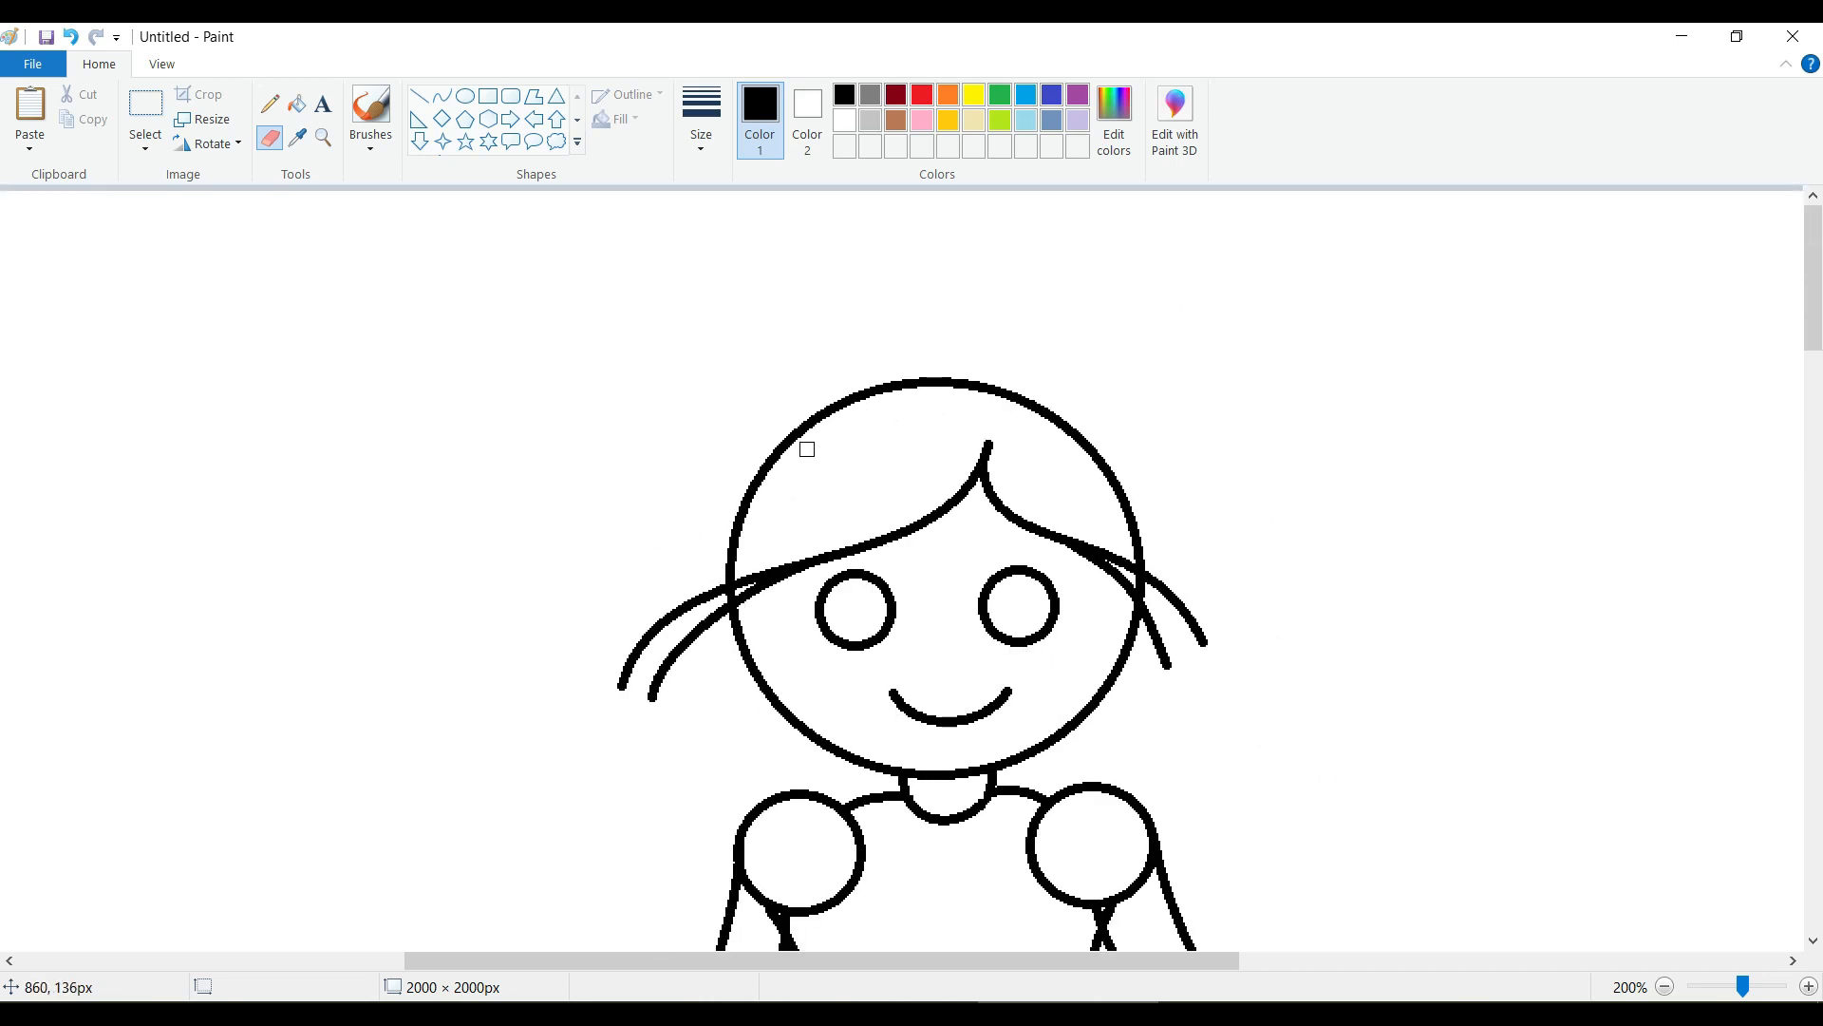
Draw a small rounded hair tie as a curve on each upper side of the head, the right one about 31 × 33 px.
click(441, 96)
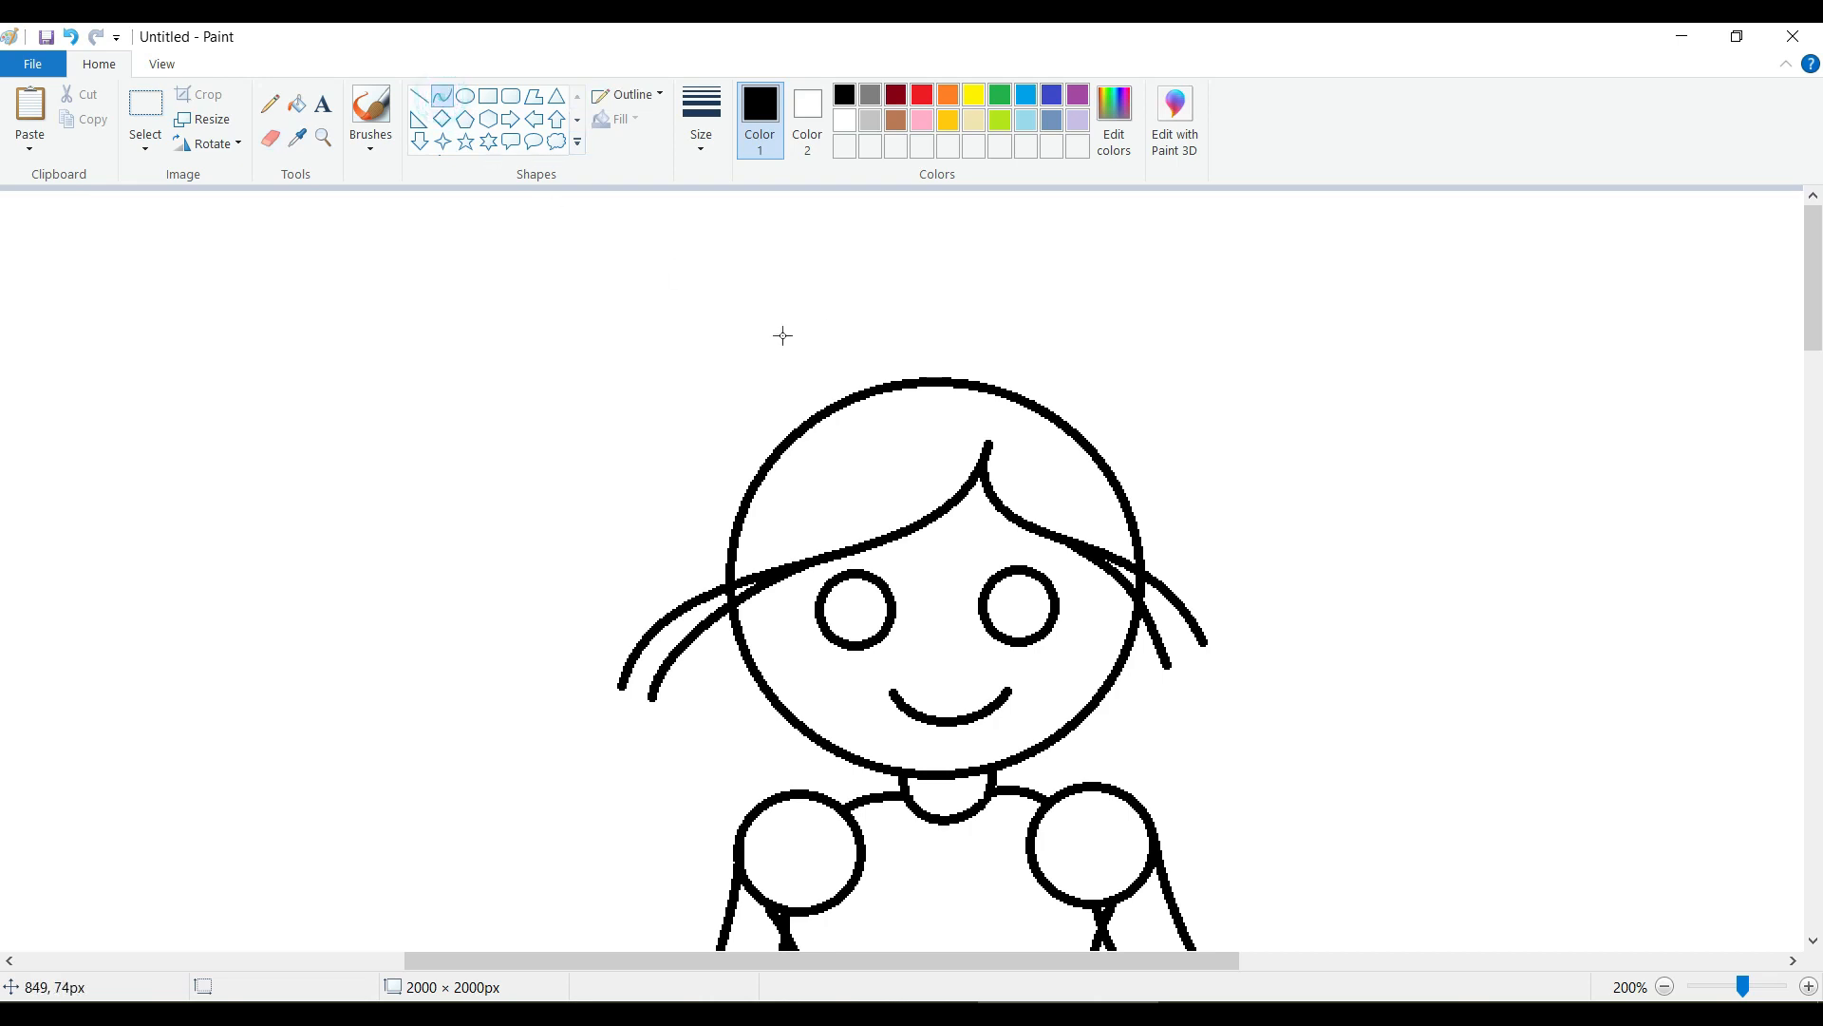
drag(778, 450, 748, 494)
mouse_move(760, 460)
mouse_down()
mouse_move(758, 433)
mouse_move(729, 469)
mouse_up()
mouse_move(1075, 434)
mouse_down()
mouse_move(1113, 476)
mouse_move(1092, 416)
mouse_up()
drag(1108, 444, 1133, 450)
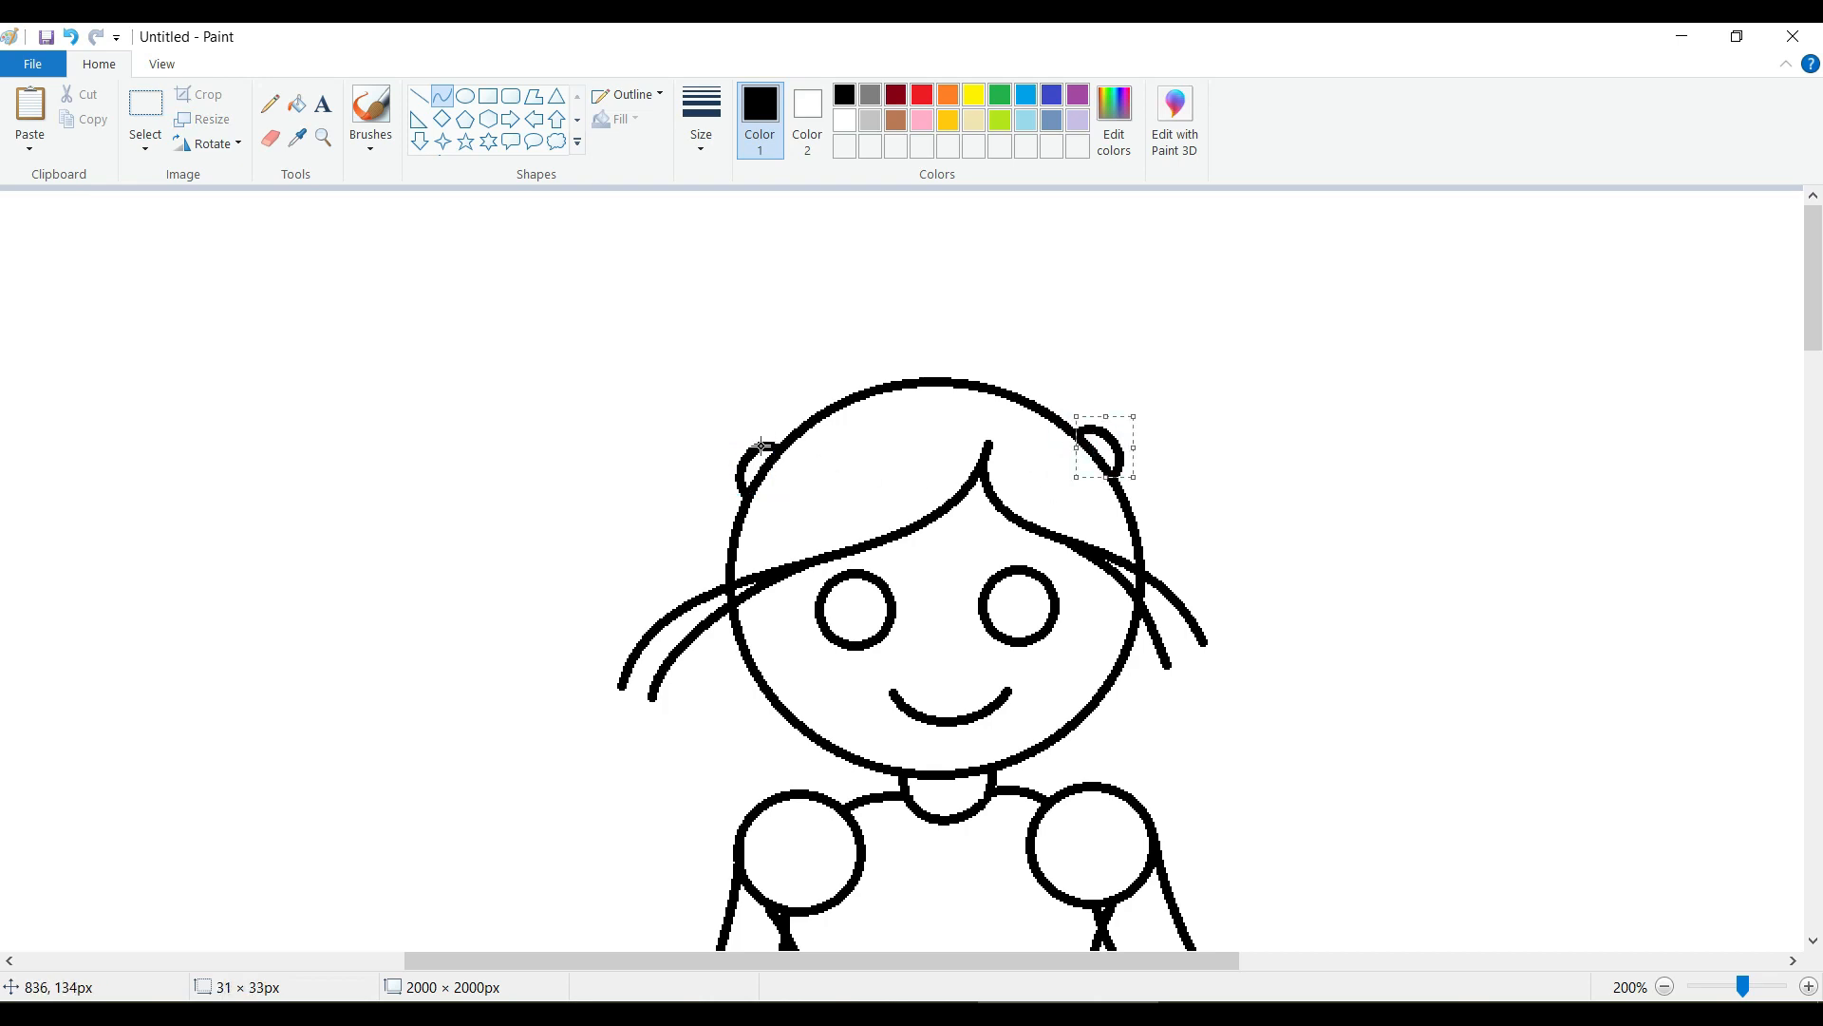
Draw the outer arc of each pigtail outward from its hair tie, the left spanning about 92 × 116 px, and enlarge the right arc.
drag(759, 444, 586, 665)
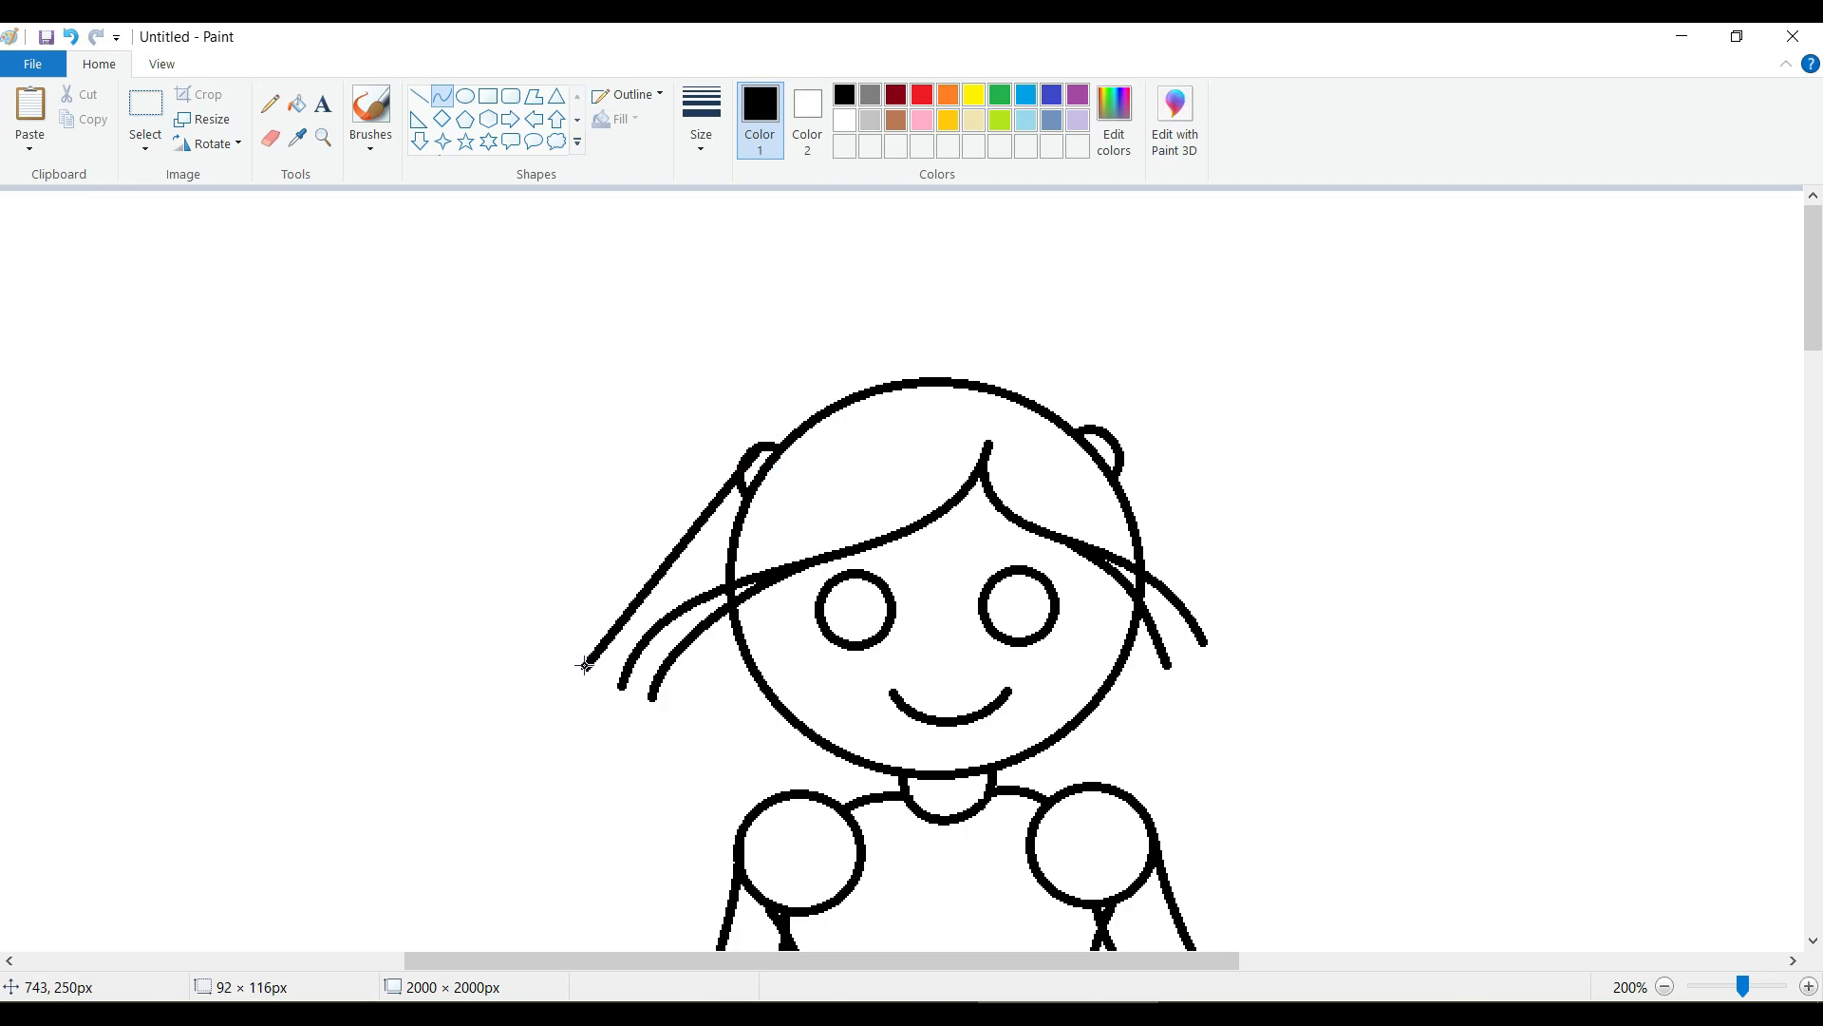
drag(732, 472, 516, 460)
mouse_move(1127, 471)
mouse_down()
mouse_move(1214, 613)
mouse_move(1174, 411)
mouse_move(1193, 383)
mouse_up()
drag(1197, 510, 1300, 479)
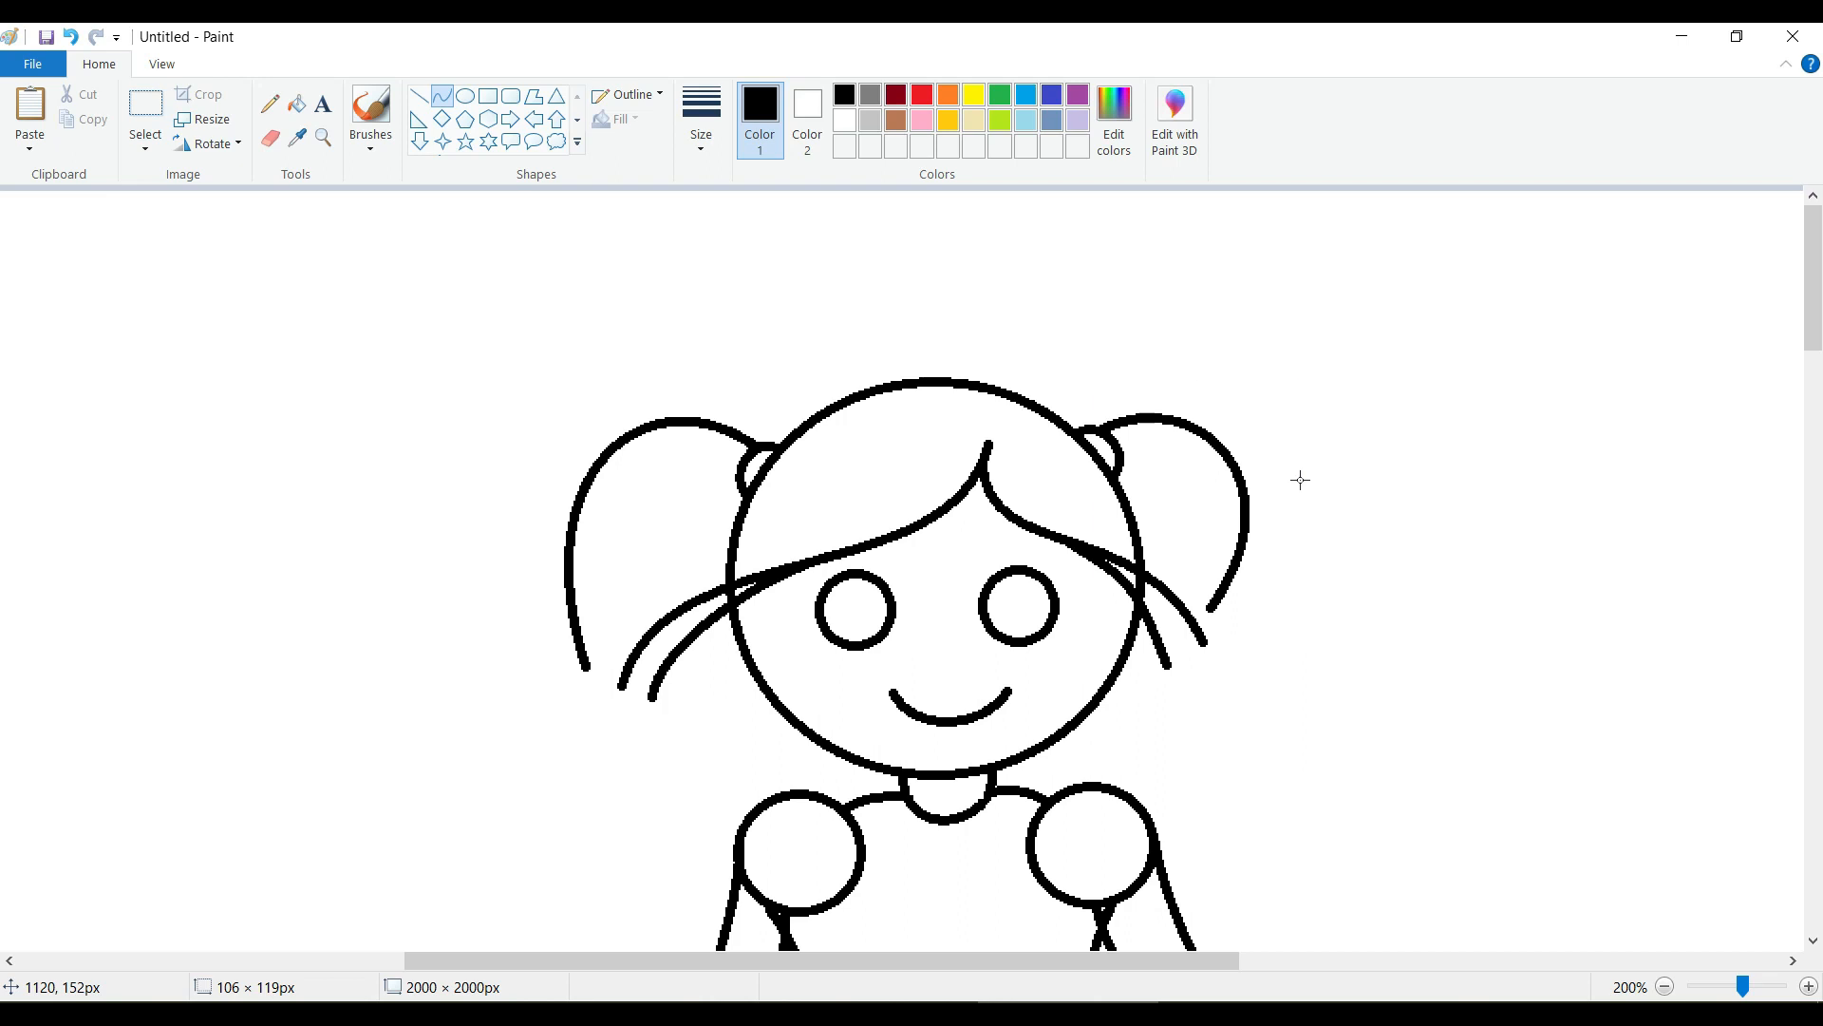
drag(1202, 606, 1226, 644)
drag(1304, 517, 1327, 516)
drag(1198, 500, 1191, 487)
click(1442, 528)
Close both pigtails with S-shaped inner curves from hair tie to tip, the left about 81 × 99 px and the right about 52 × 84 px.
drag(739, 488, 585, 672)
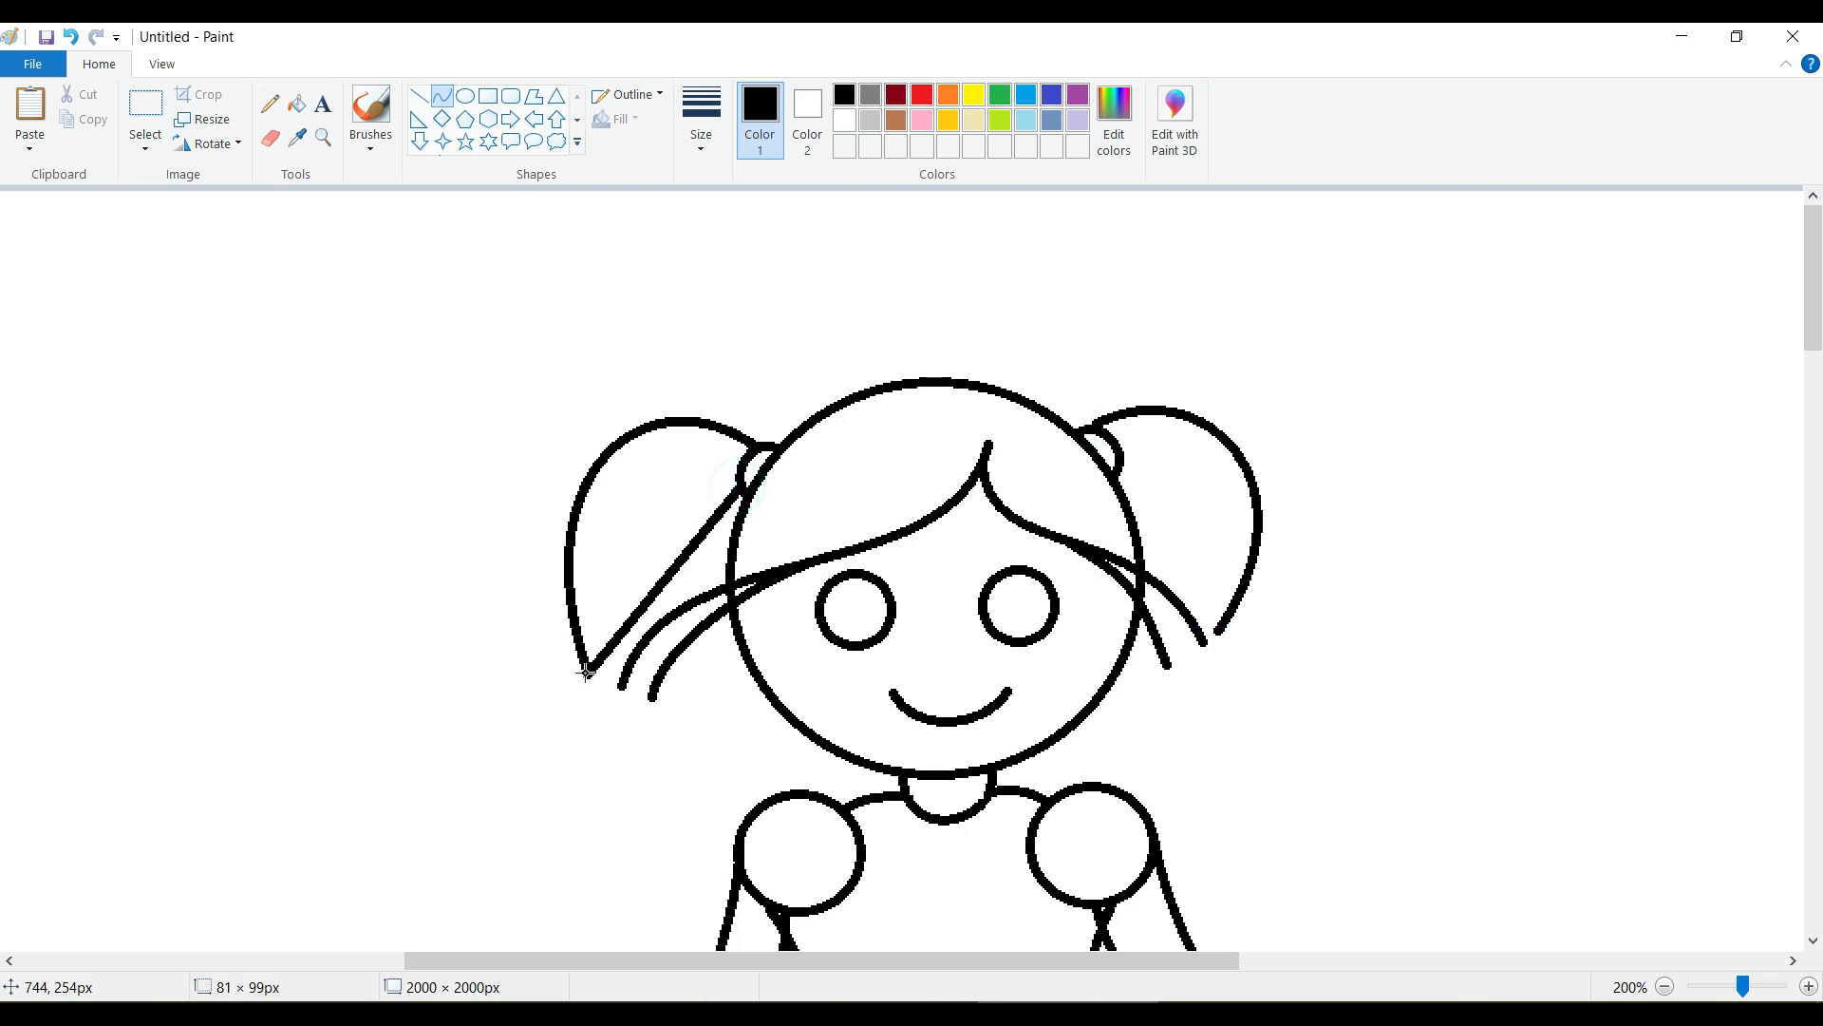
drag(684, 558, 598, 463)
drag(1115, 462, 1219, 630)
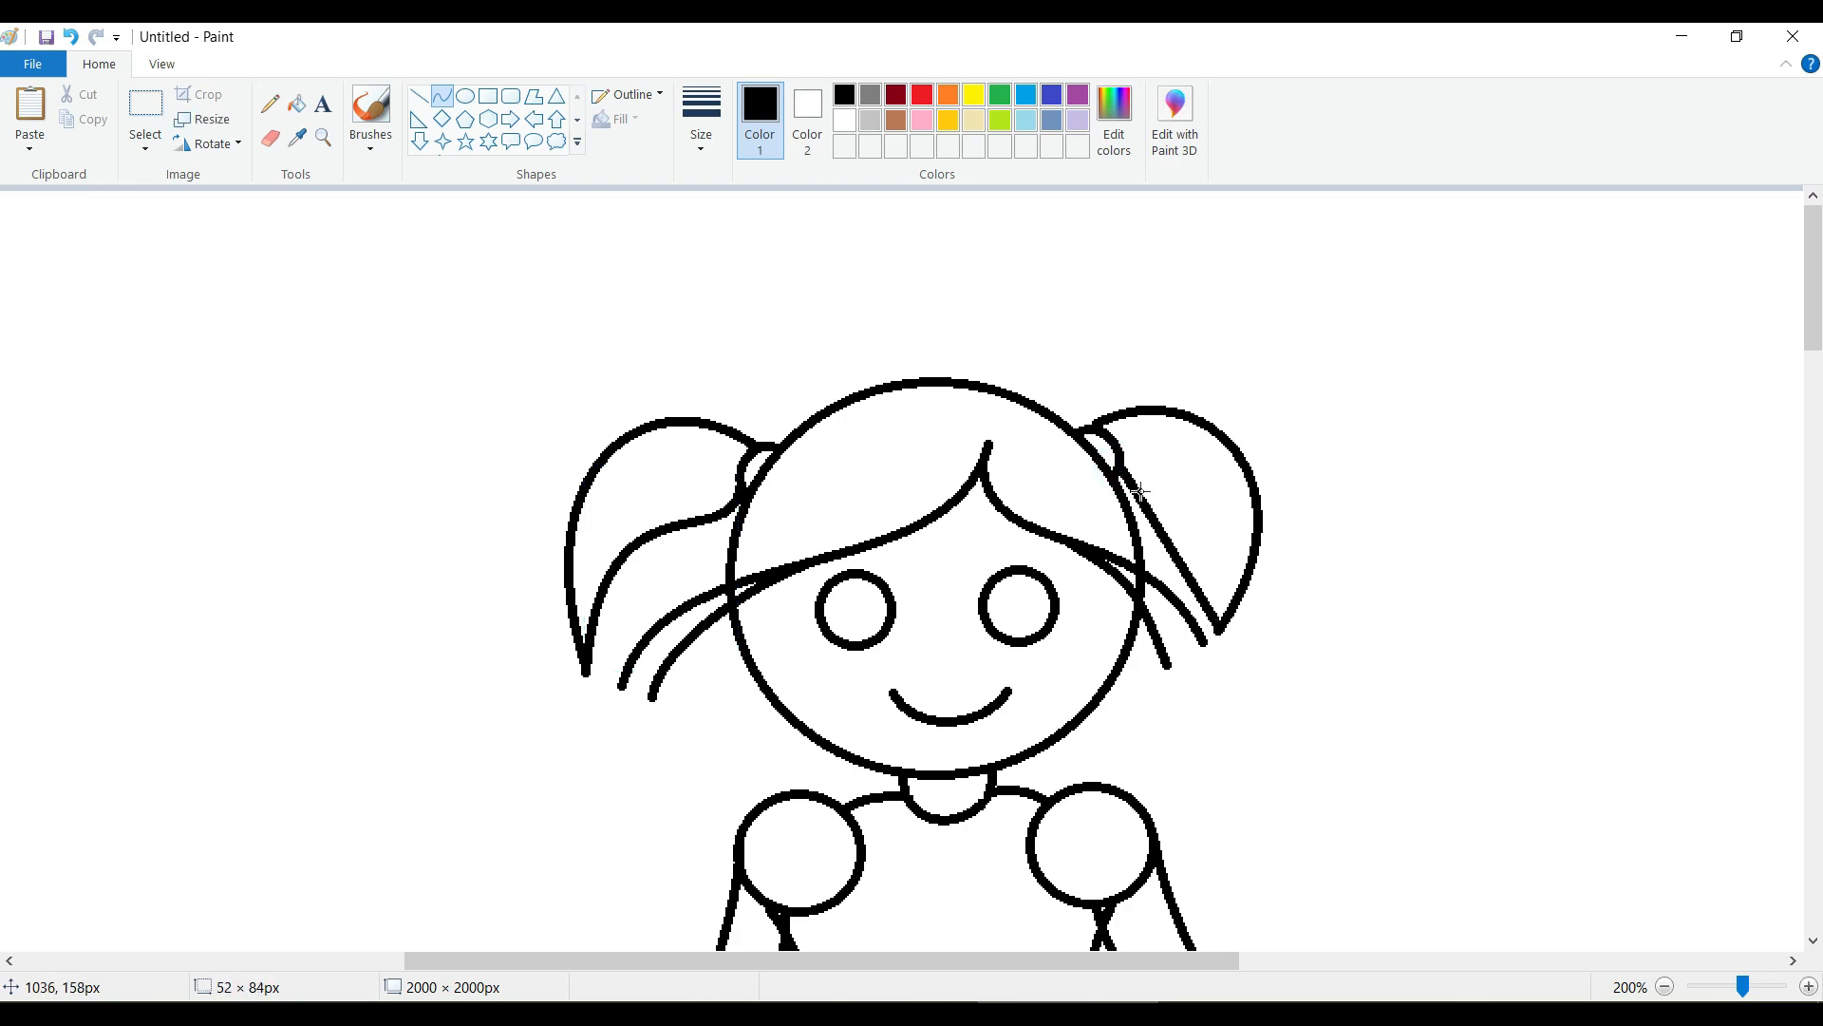
drag(1140, 492, 1253, 457)
click(1432, 546)
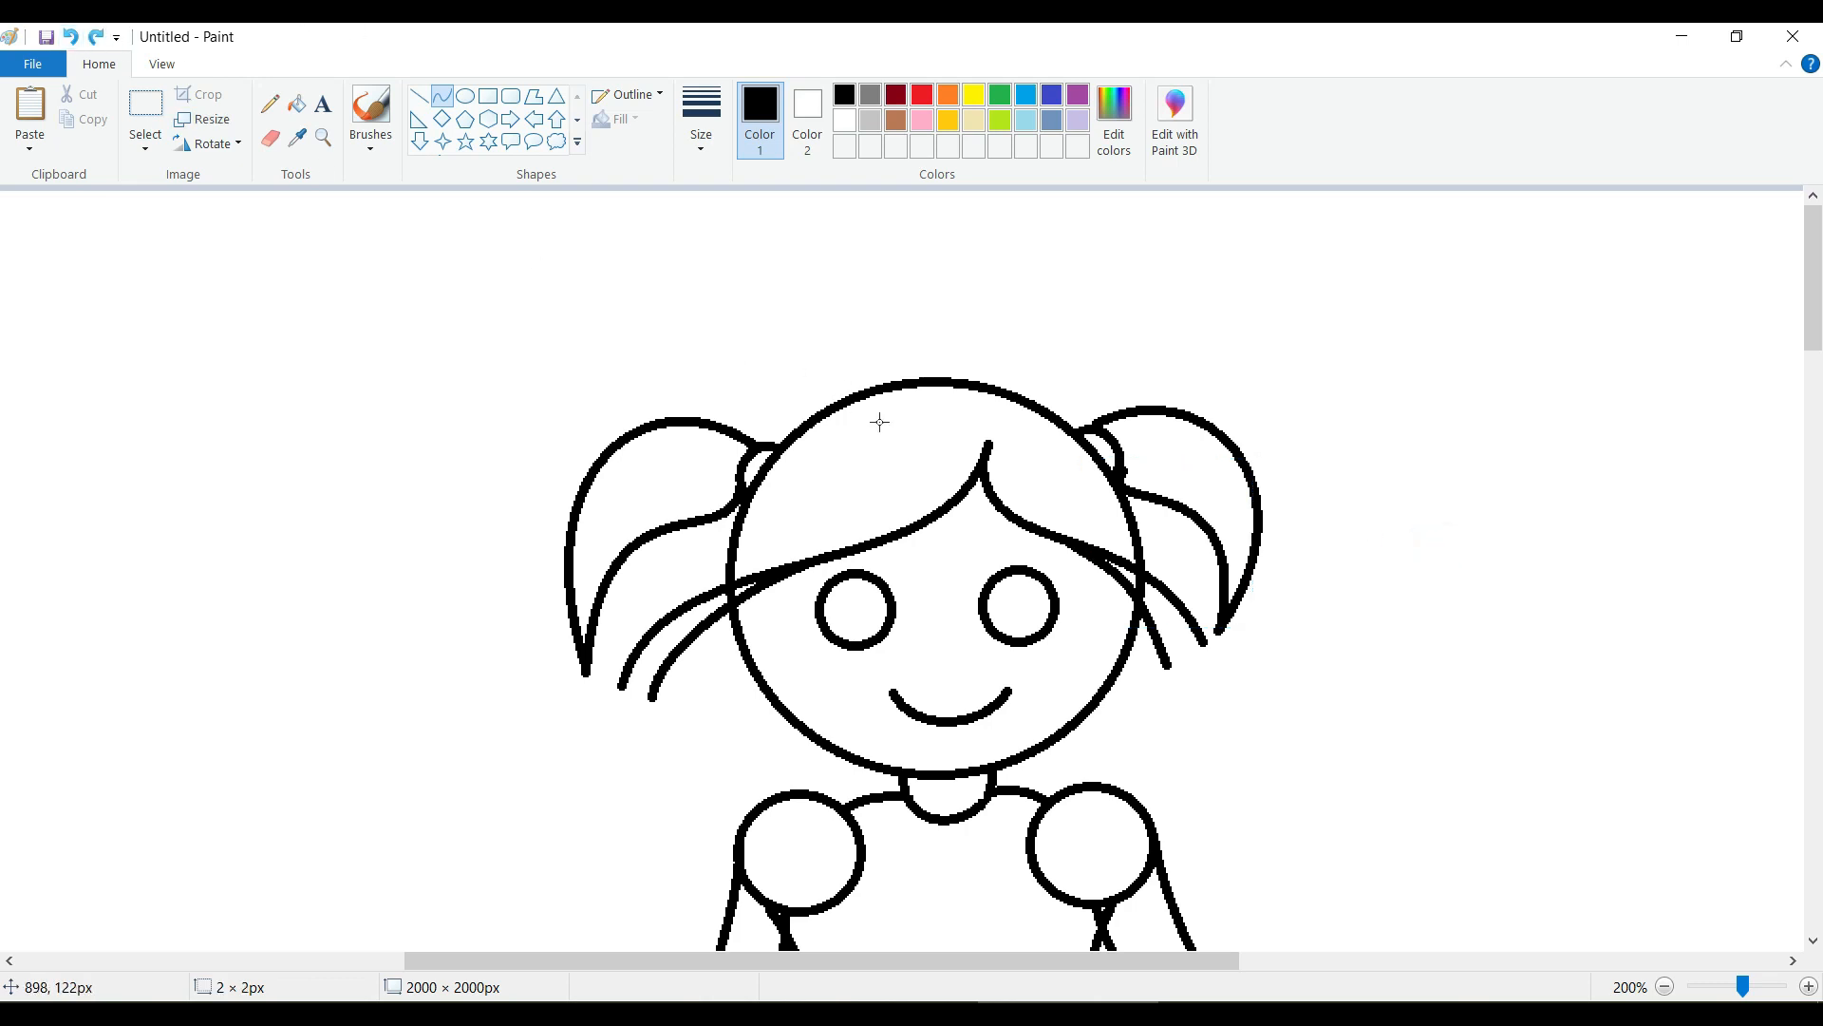
Erase the overlapping line ends beneath both shoulder circles and close the remaining gaps with black pencil marks.
scroll(879, 422, down, 4)
scroll(879, 422, up, 4)
scroll(879, 422, down, 4)
click(270, 139)
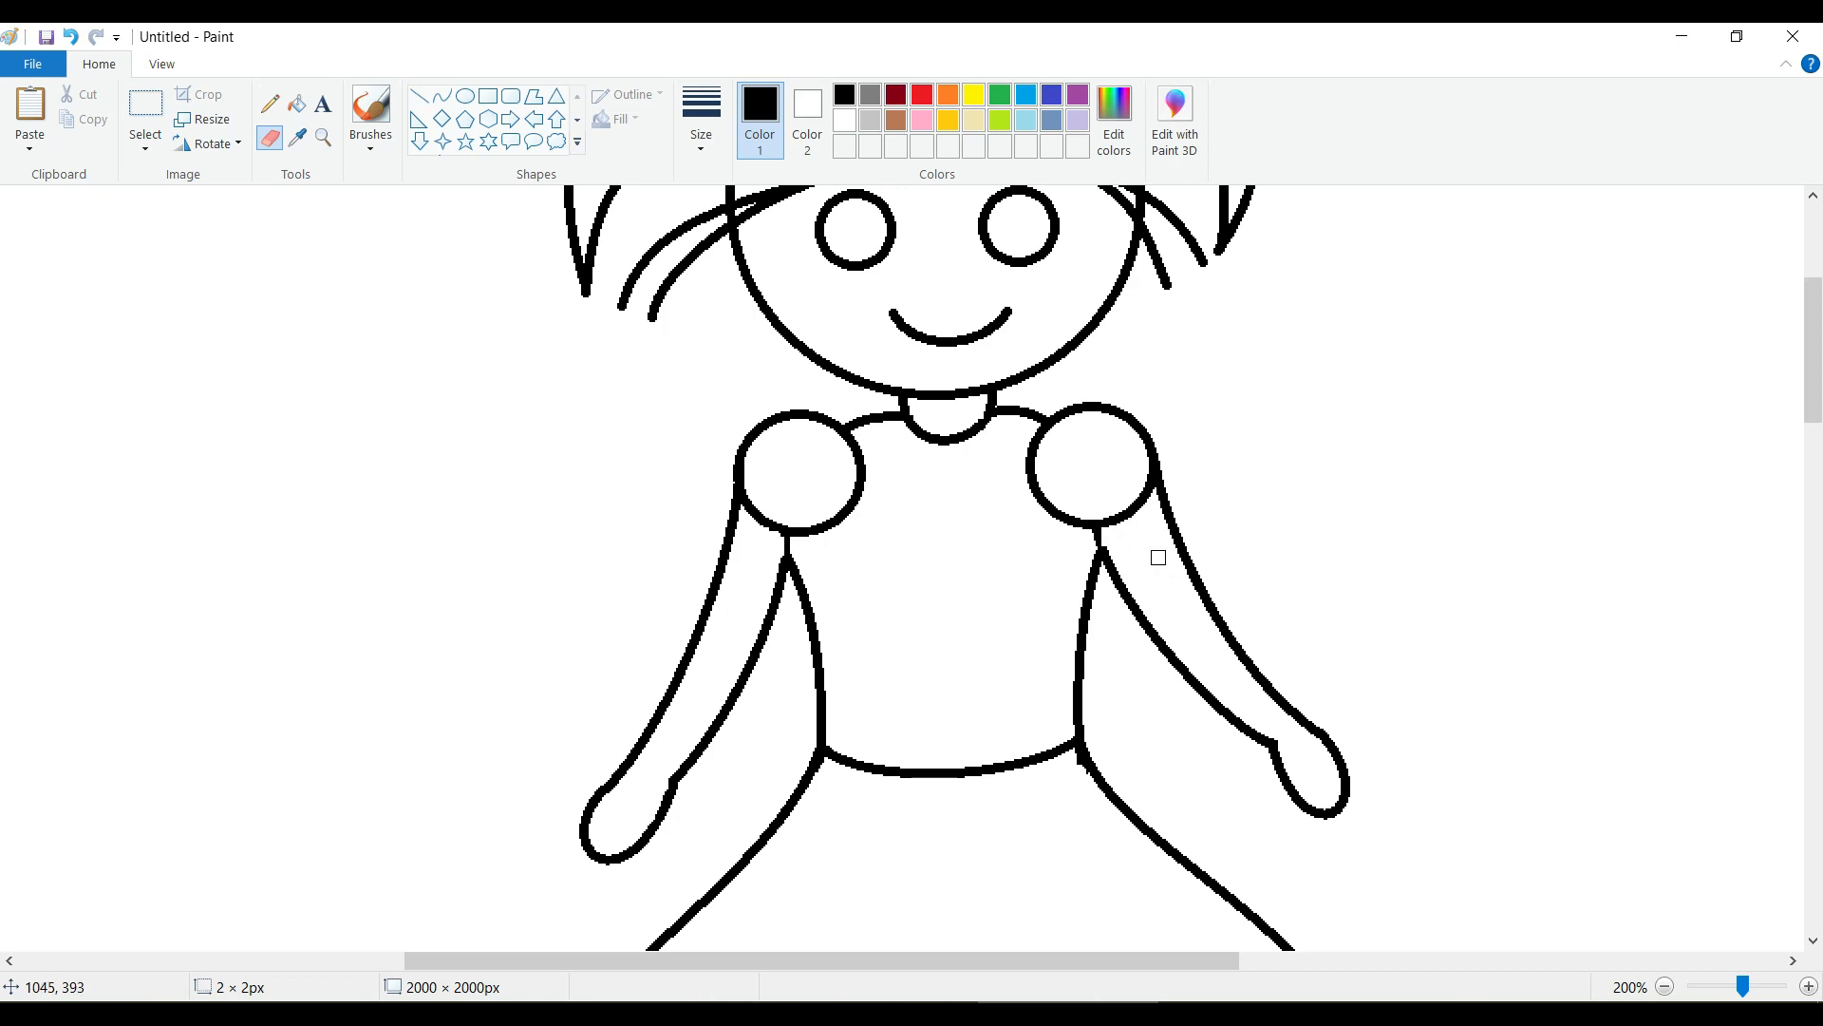
click(270, 102)
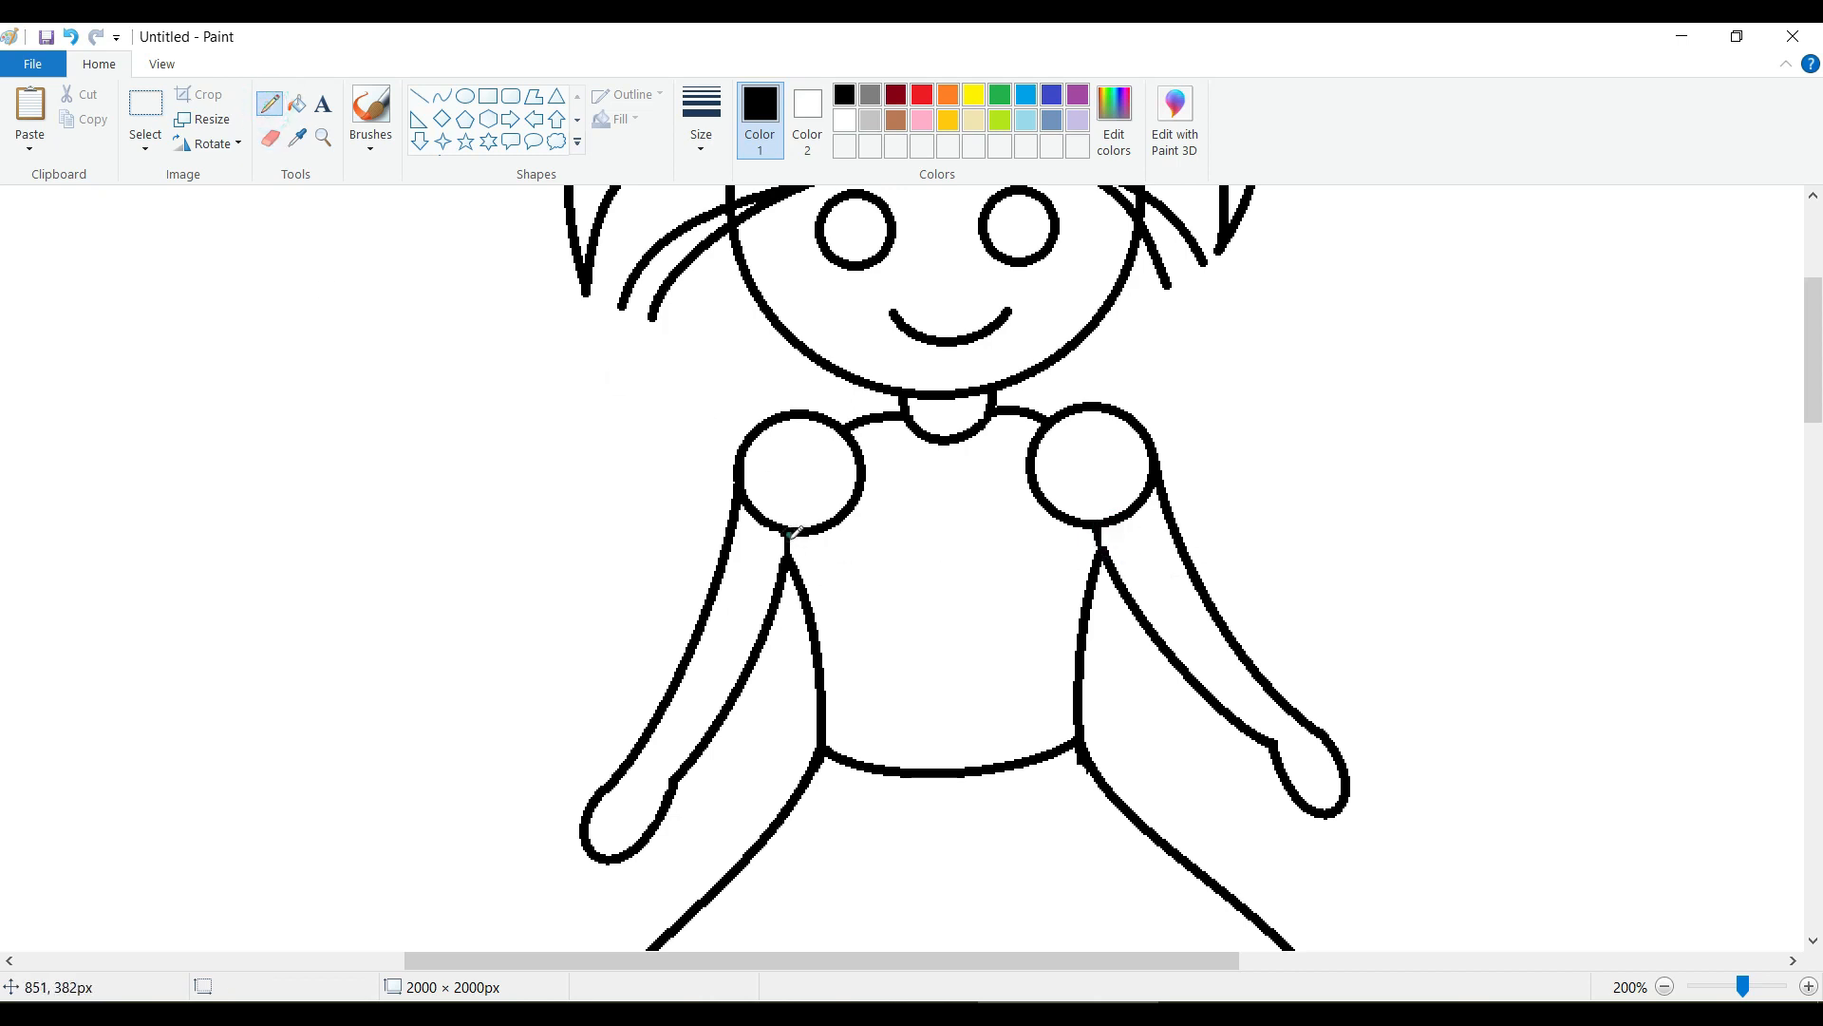
click(790, 553)
click(1098, 531)
Draw two narrow U-shaped legs side by side below the skirt's hem using black curves.
scroll(1178, 628, down, 5)
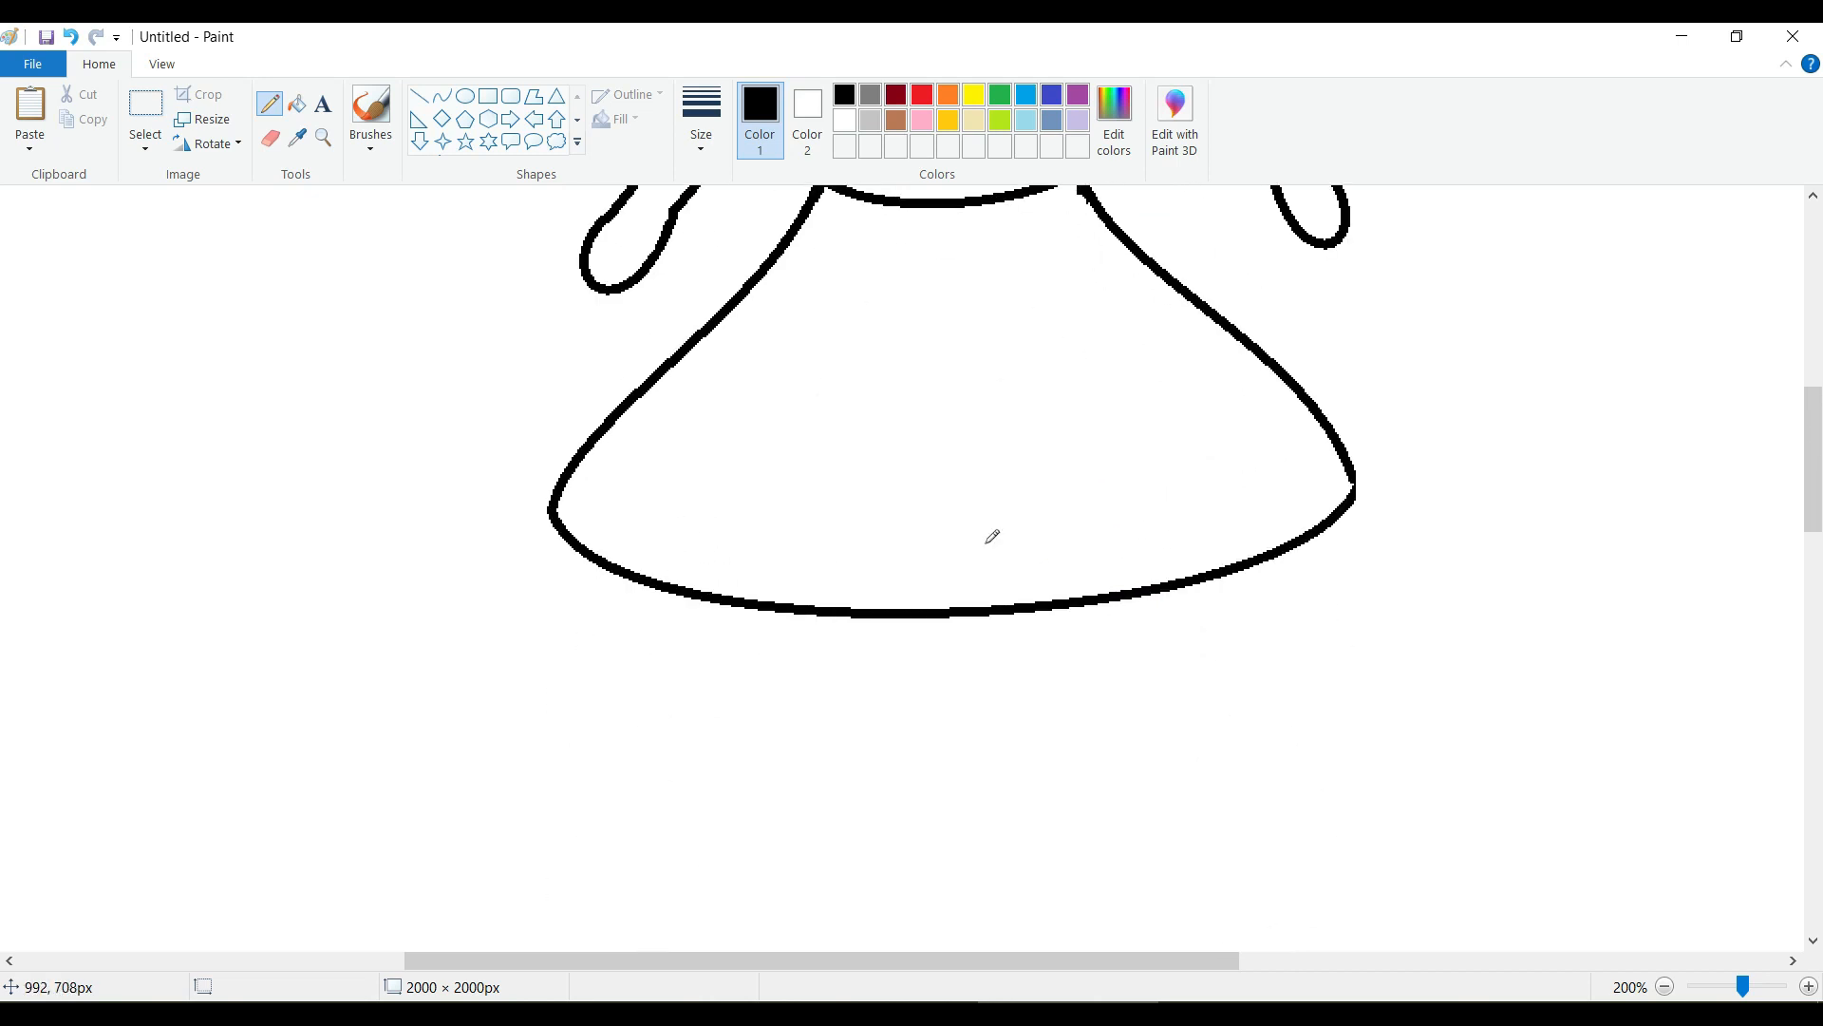
click(442, 96)
mouse_move(812, 611)
mouse_down()
mouse_move(902, 616)
mouse_move(835, 643)
mouse_move(782, 863)
mouse_move(855, 813)
mouse_move(897, 895)
mouse_up()
mouse_move(978, 608)
mouse_down()
mouse_move(1097, 601)
mouse_move(988, 749)
mouse_move(973, 854)
mouse_up()
drag(1031, 729, 1079, 880)
drag(1096, 599, 1080, 608)
click(1193, 734)
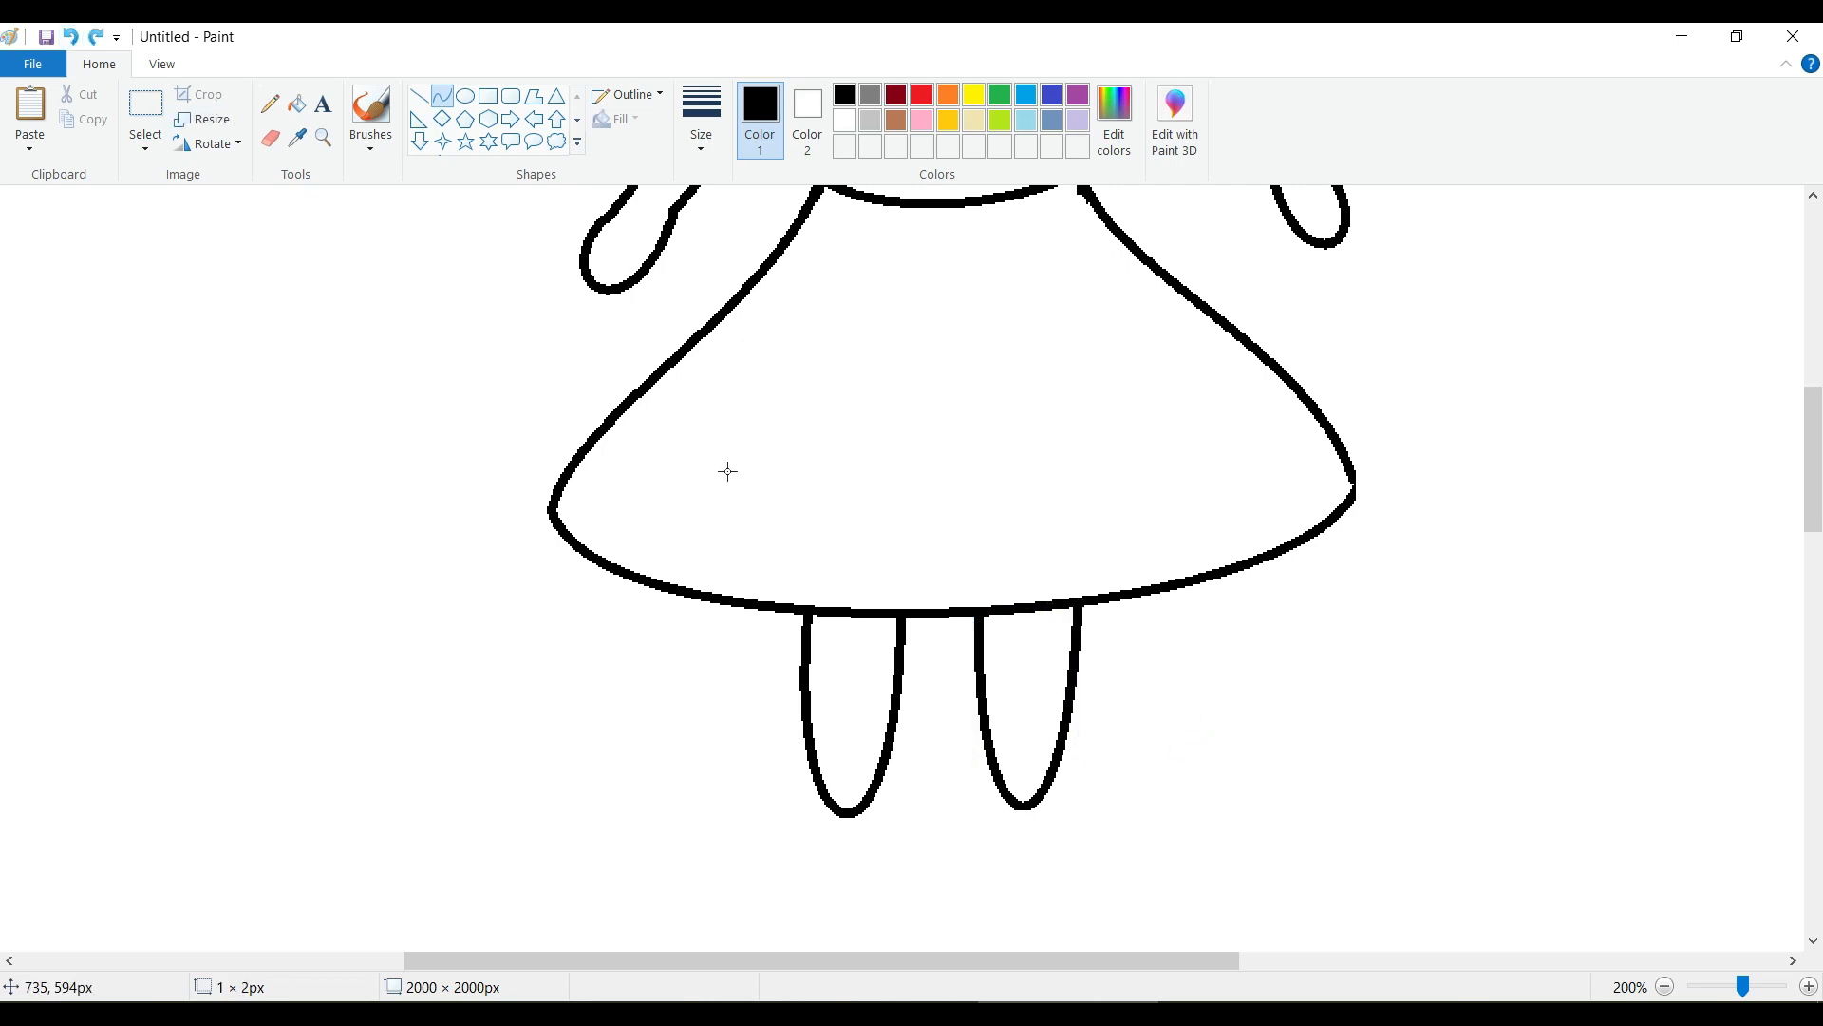
Fill both eye circles with black.
scroll(1017, 611, up, 10)
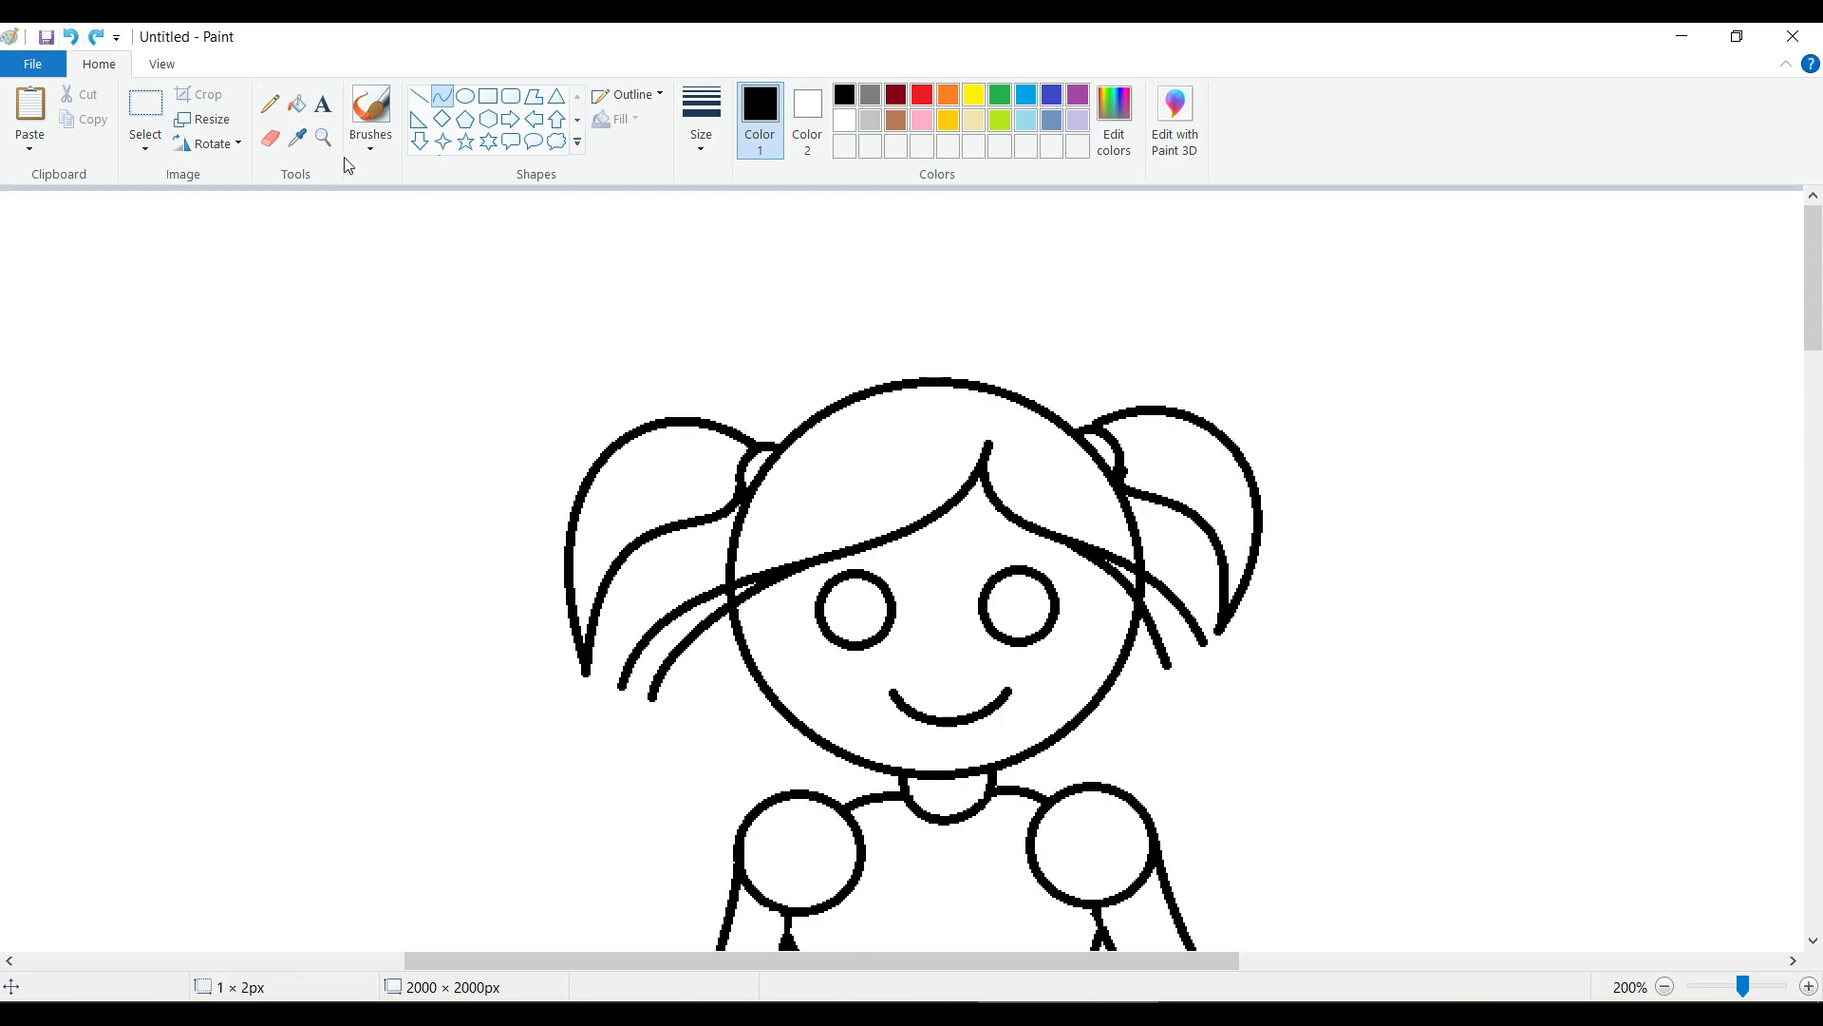
click(844, 119)
click(297, 103)
click(844, 95)
click(857, 608)
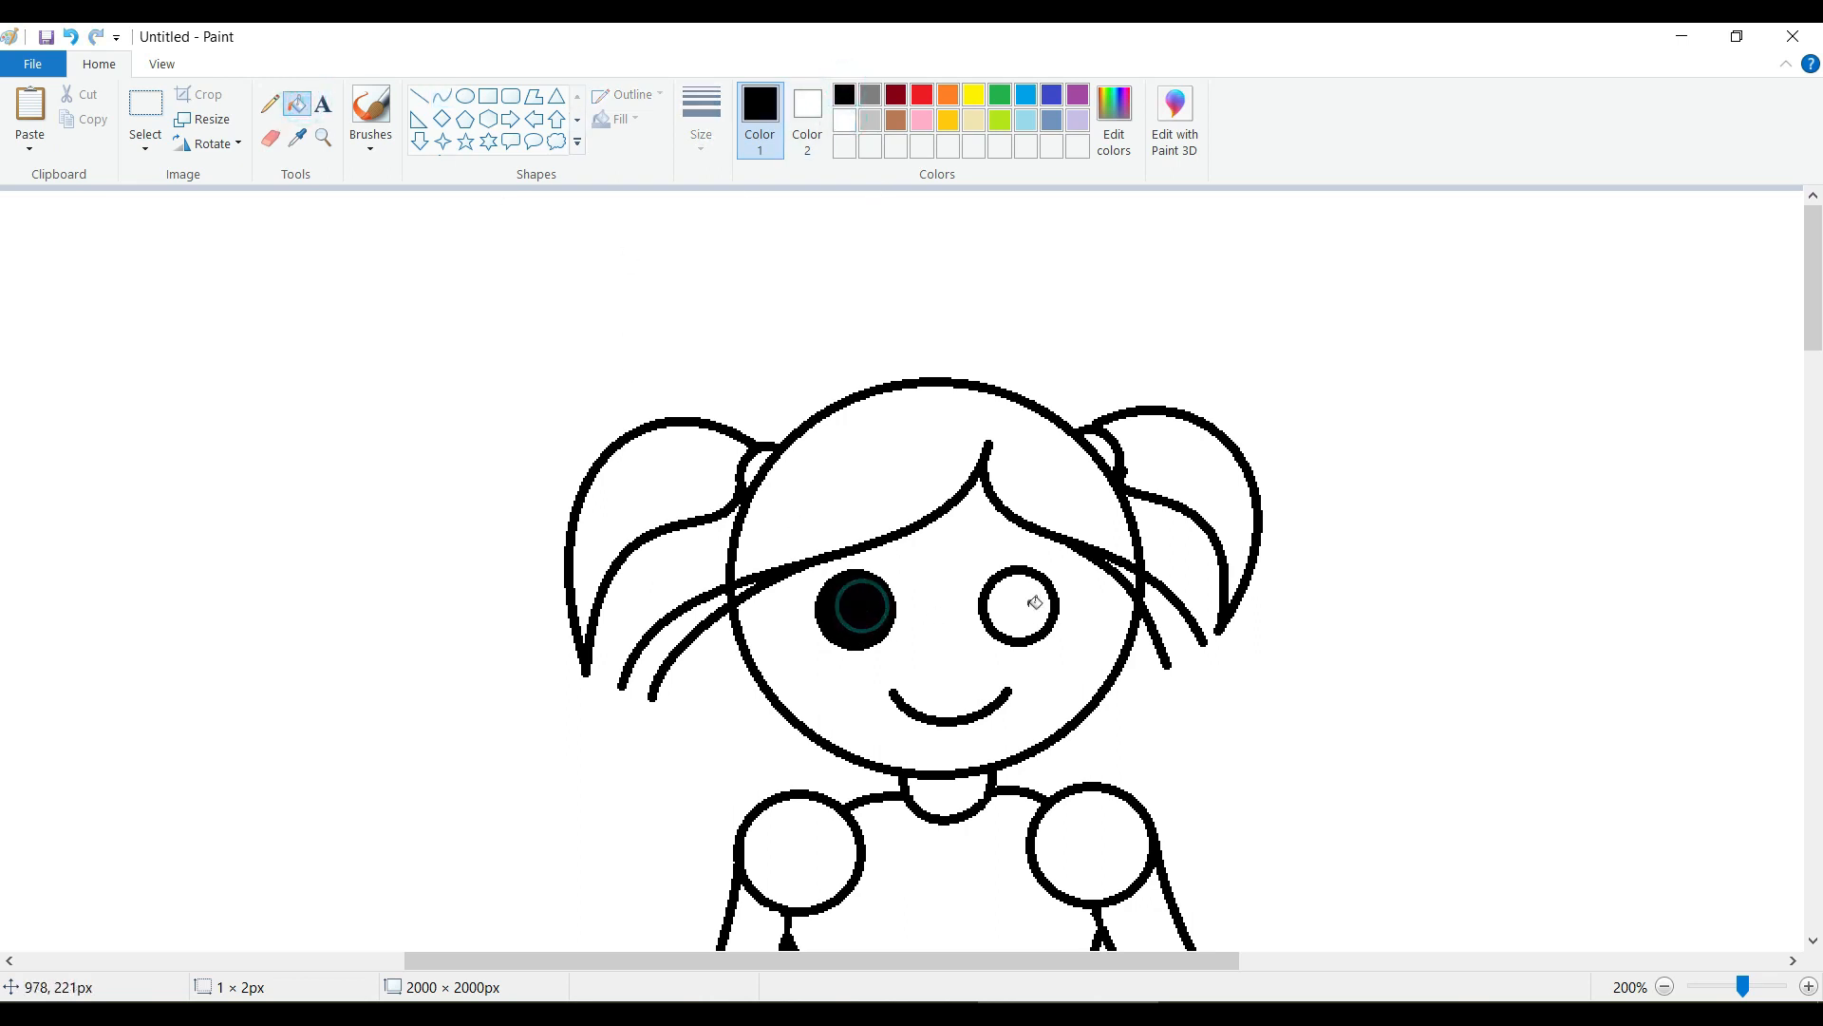
click(1035, 603)
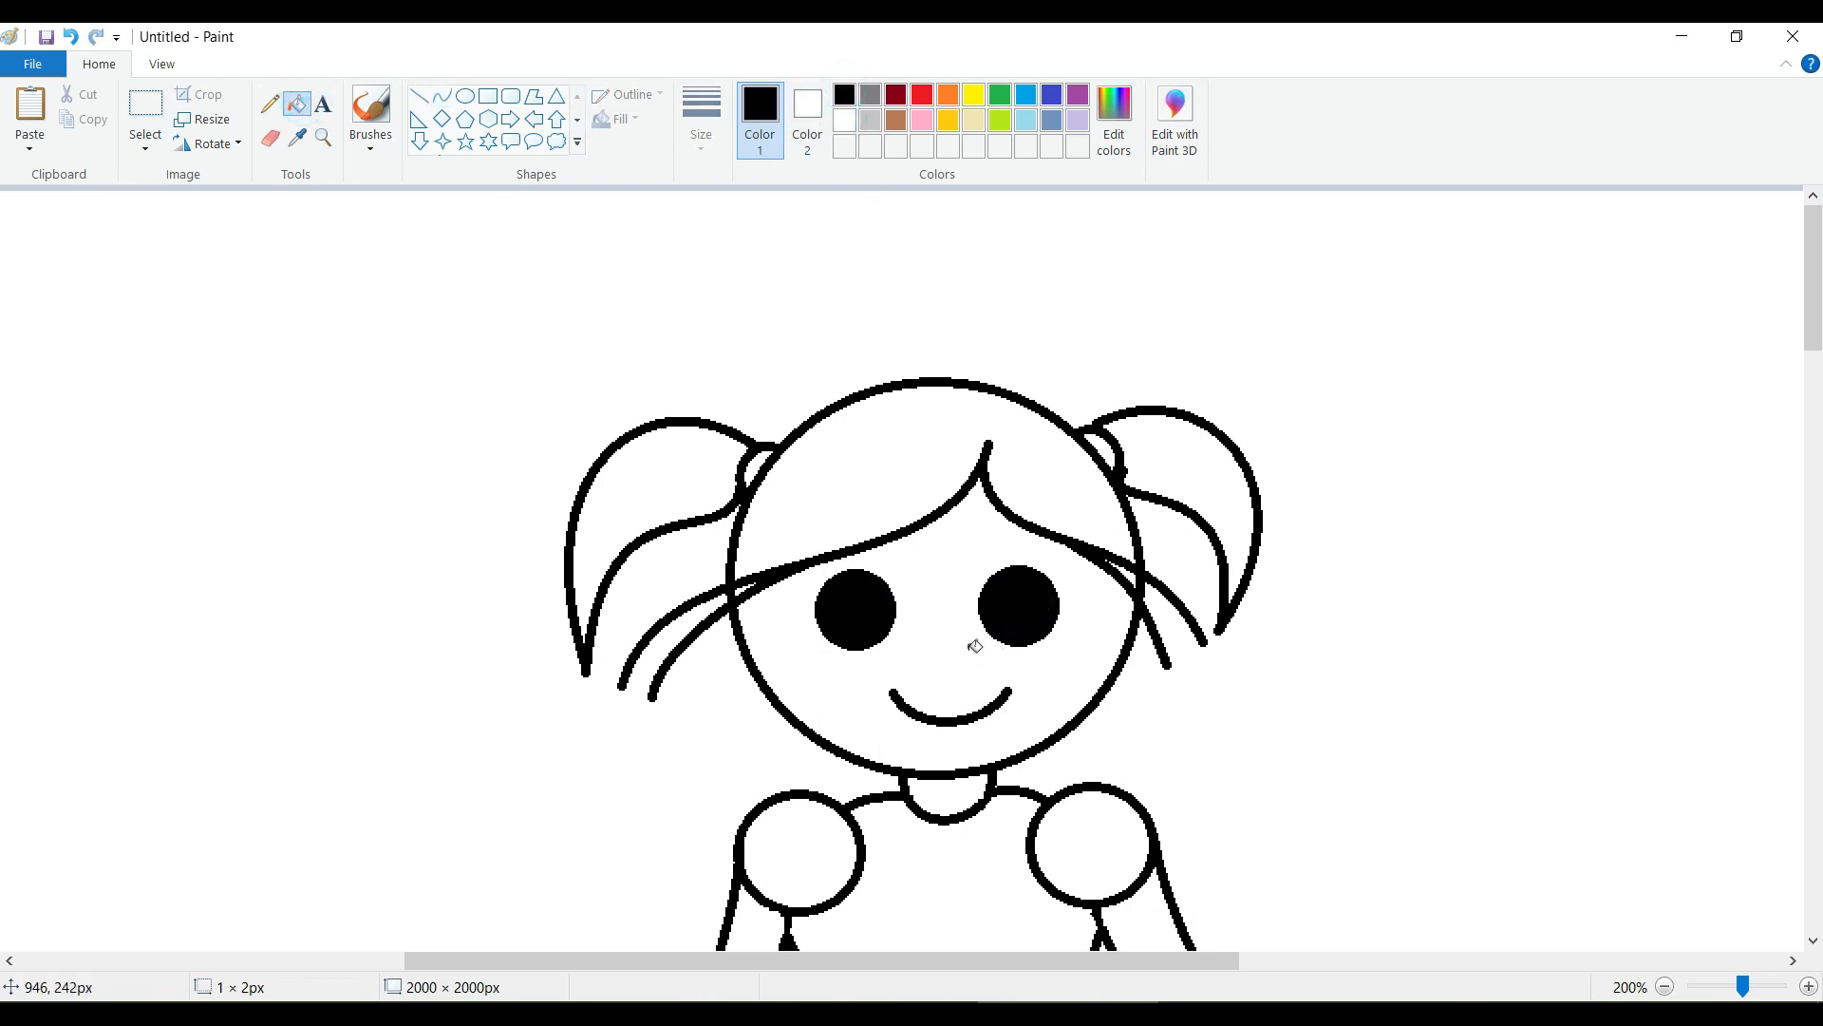
Mix a pale pink from the palette's rose, red 255, green 227, blue 236, and add it to the custom colors.
click(921, 121)
click(1114, 114)
click(1182, 383)
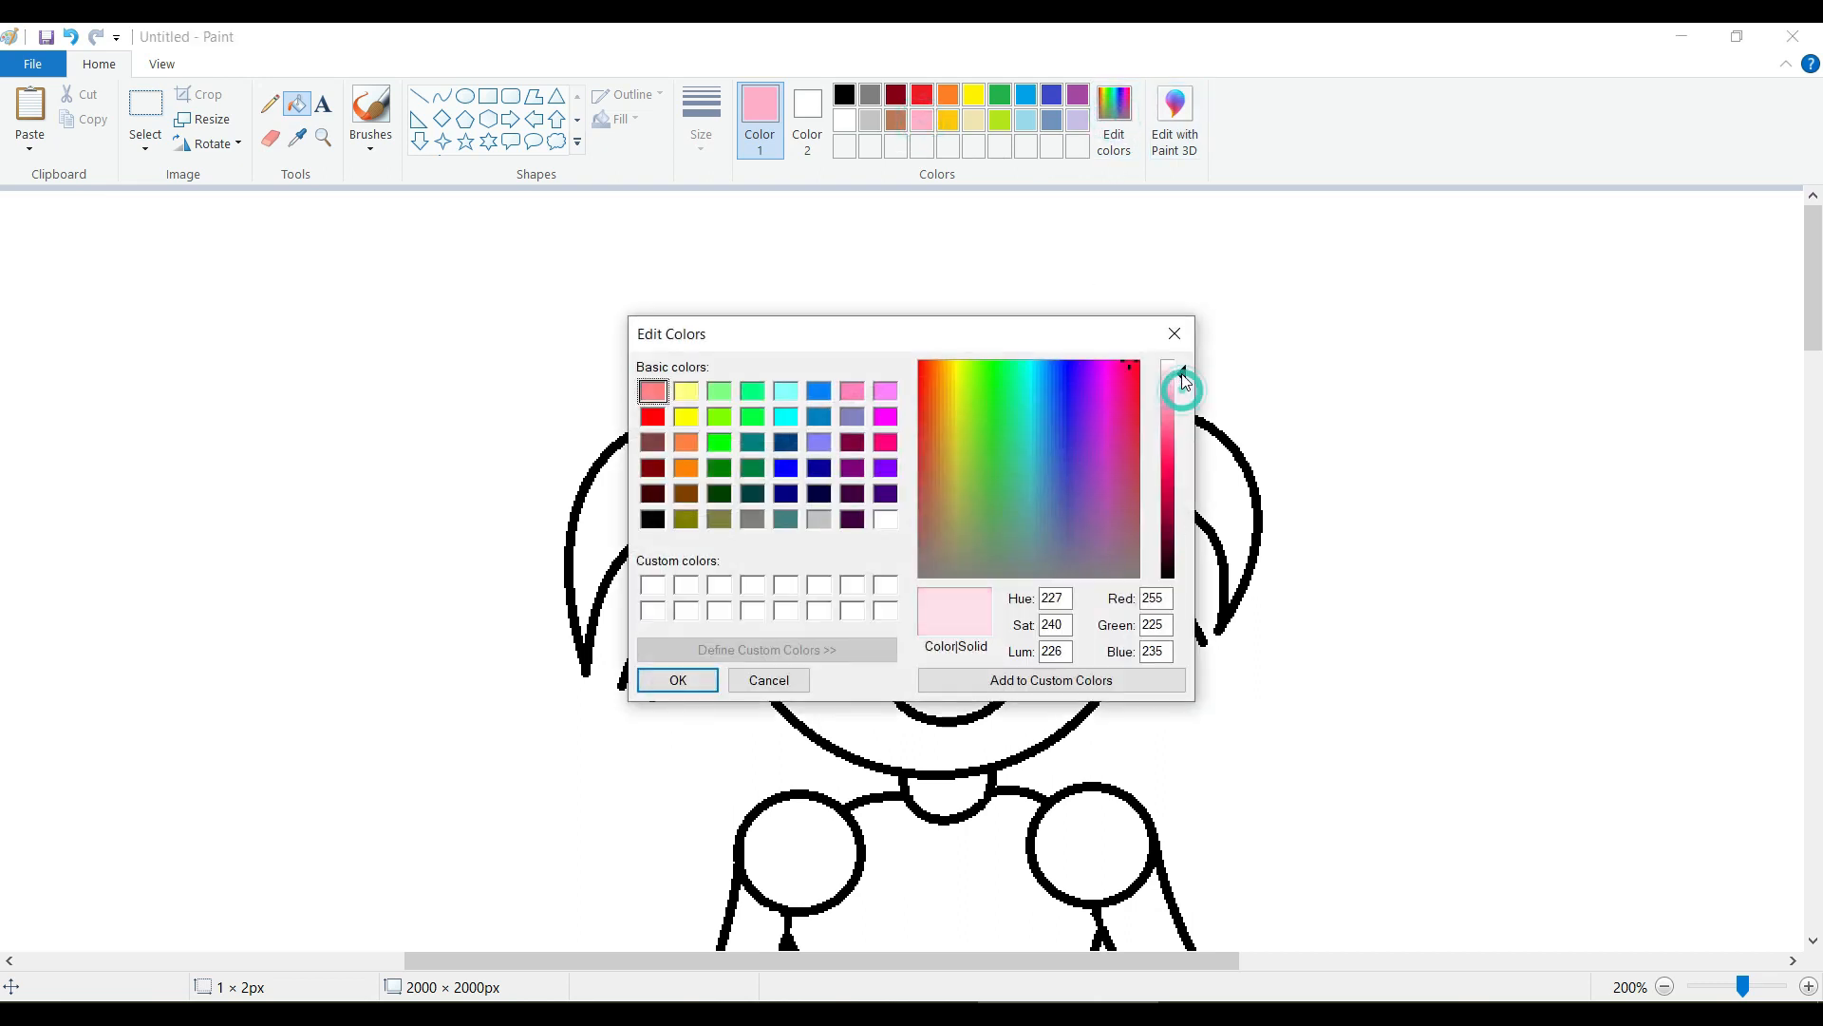
click(1045, 680)
click(670, 678)
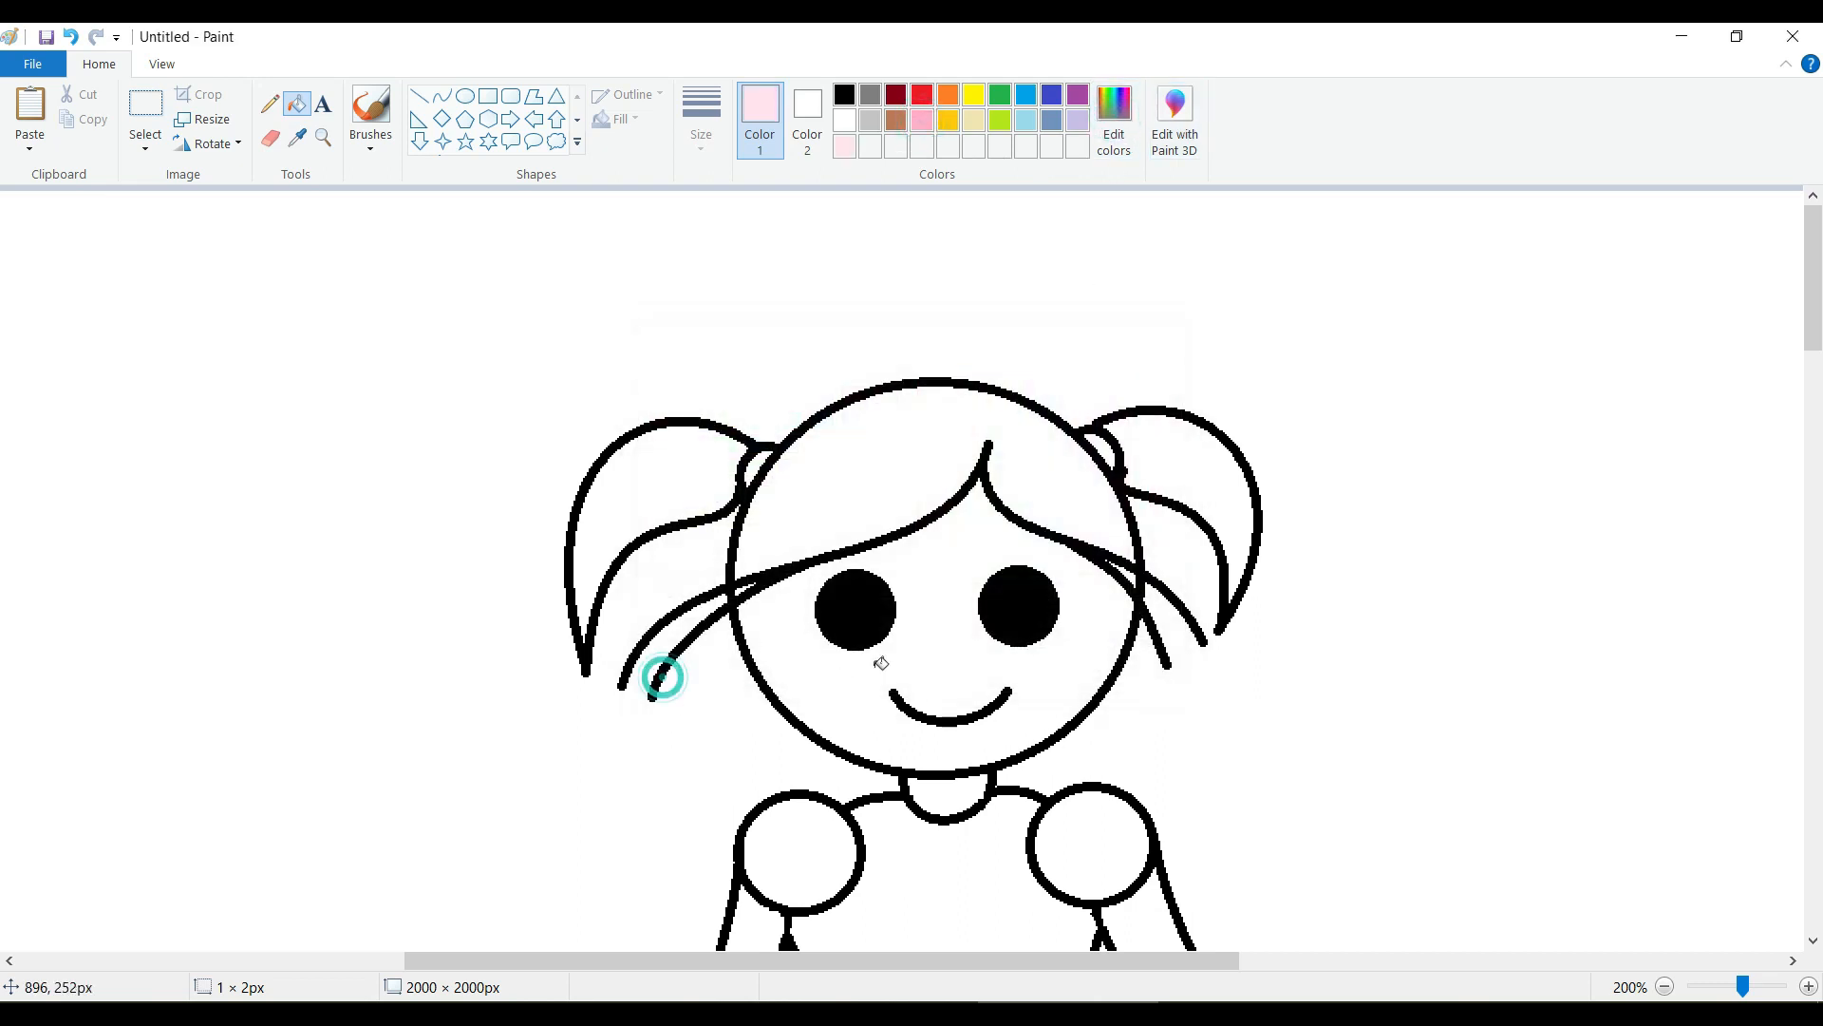
Draw a pale pink cheek ellipse below each eye, the left about 36 × 19 px and the right about 36 × 21 px.
click(465, 96)
drag(808, 661, 875, 696)
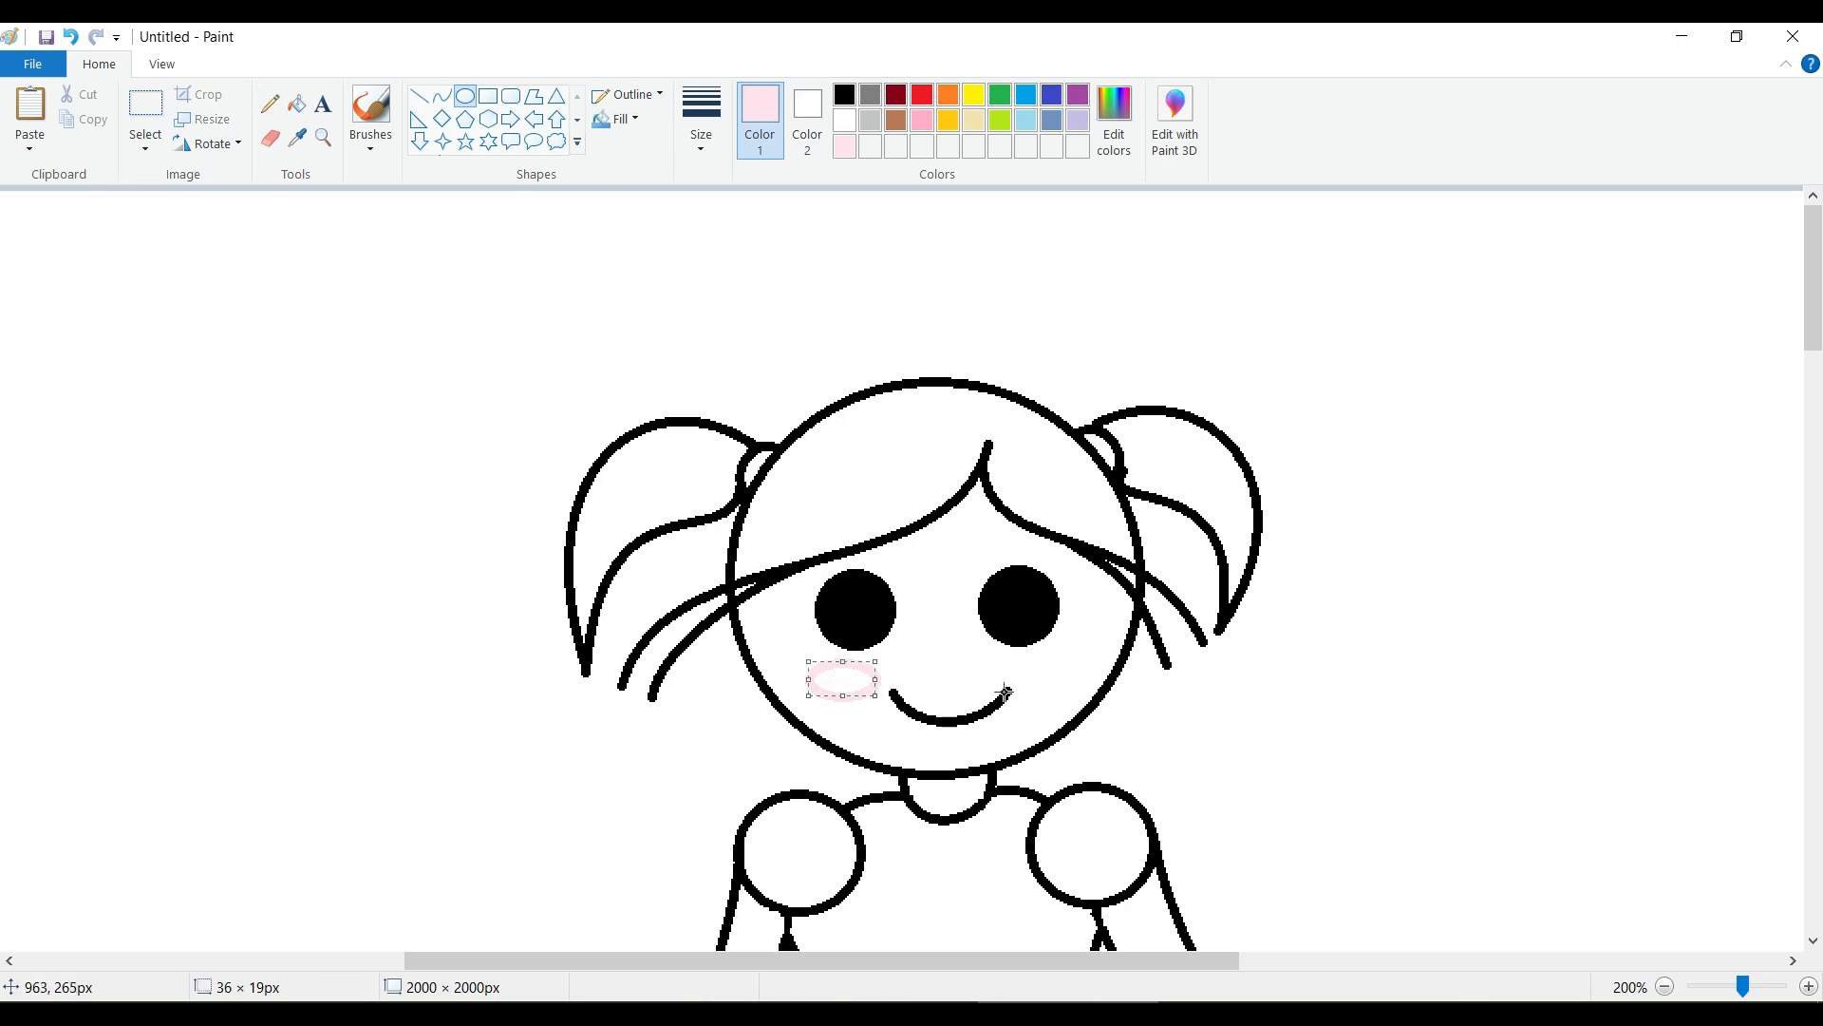
mouse_move(1022, 662)
mouse_down()
mouse_move(1091, 696)
mouse_move(1051, 648)
mouse_move(1056, 686)
mouse_up()
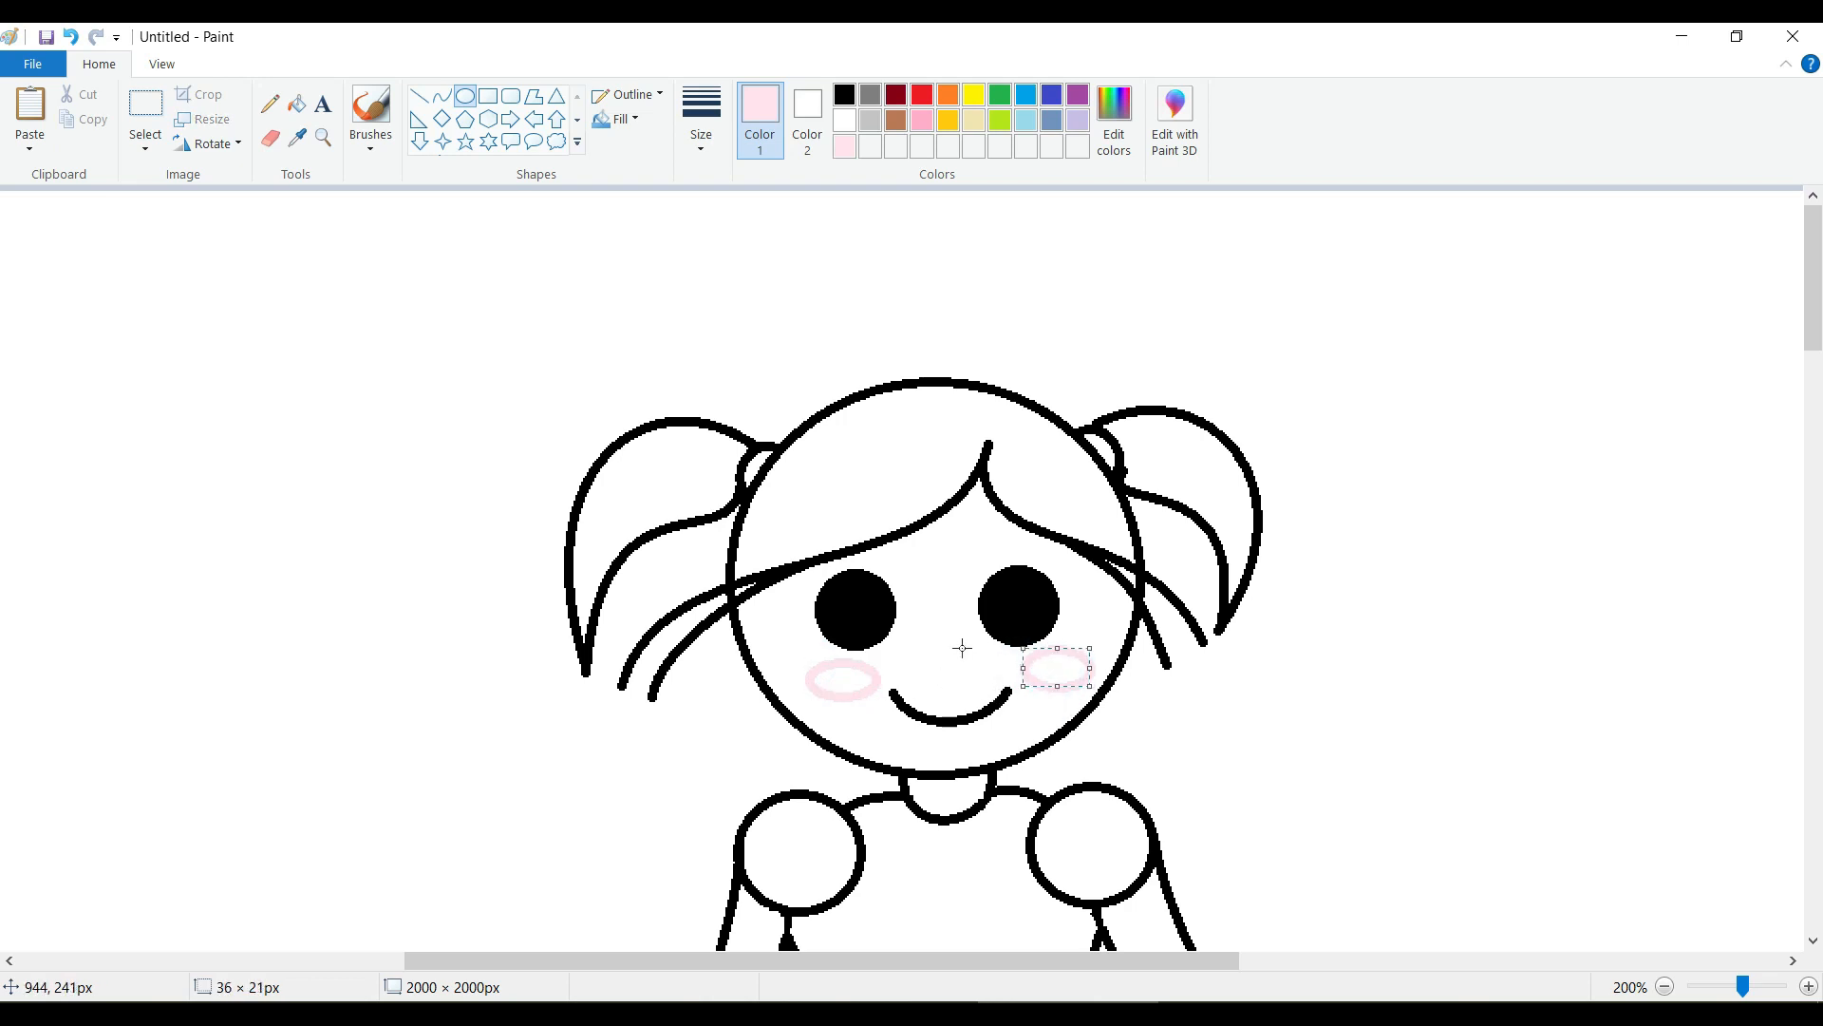
Draw a short black arched eyebrow above each eye with the Curve shape.
click(442, 95)
click(844, 95)
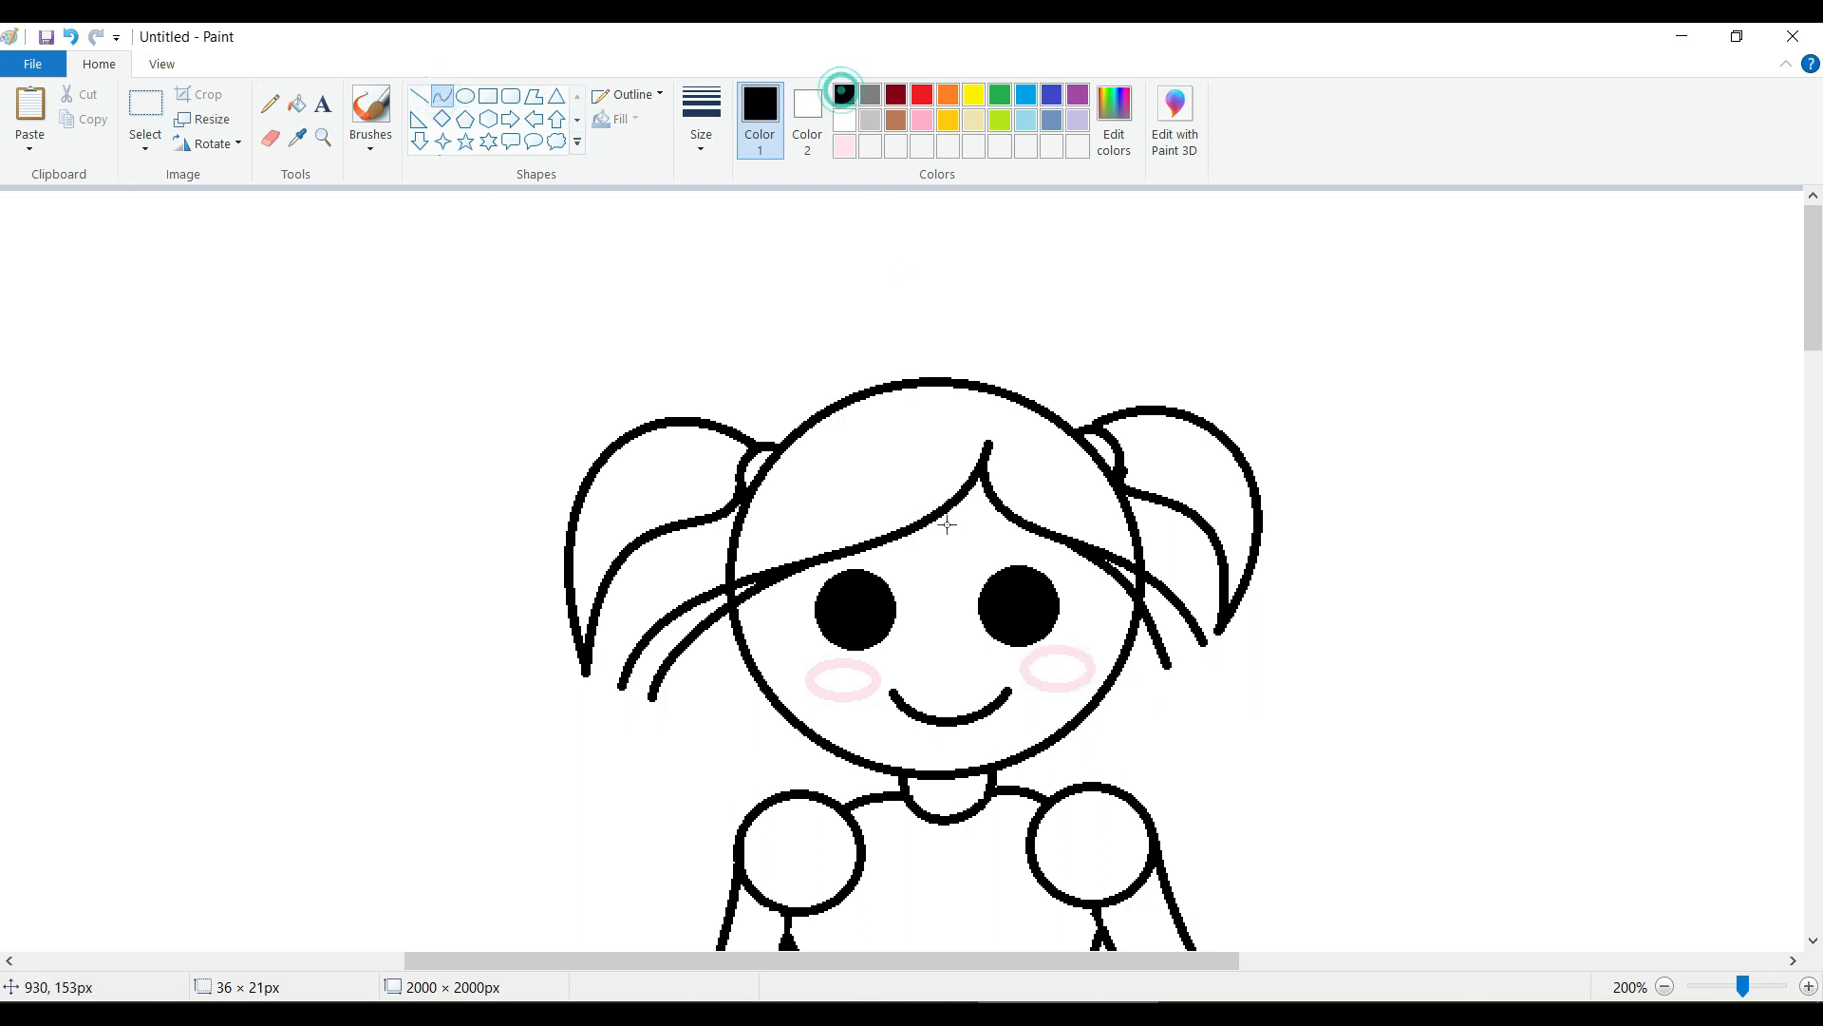
mouse_move(835, 553)
mouse_down()
mouse_move(898, 552)
mouse_move(863, 545)
mouse_up()
click(890, 549)
mouse_move(984, 548)
mouse_down()
mouse_move(1056, 548)
mouse_move(997, 538)
mouse_up()
click(1033, 533)
click(1304, 541)
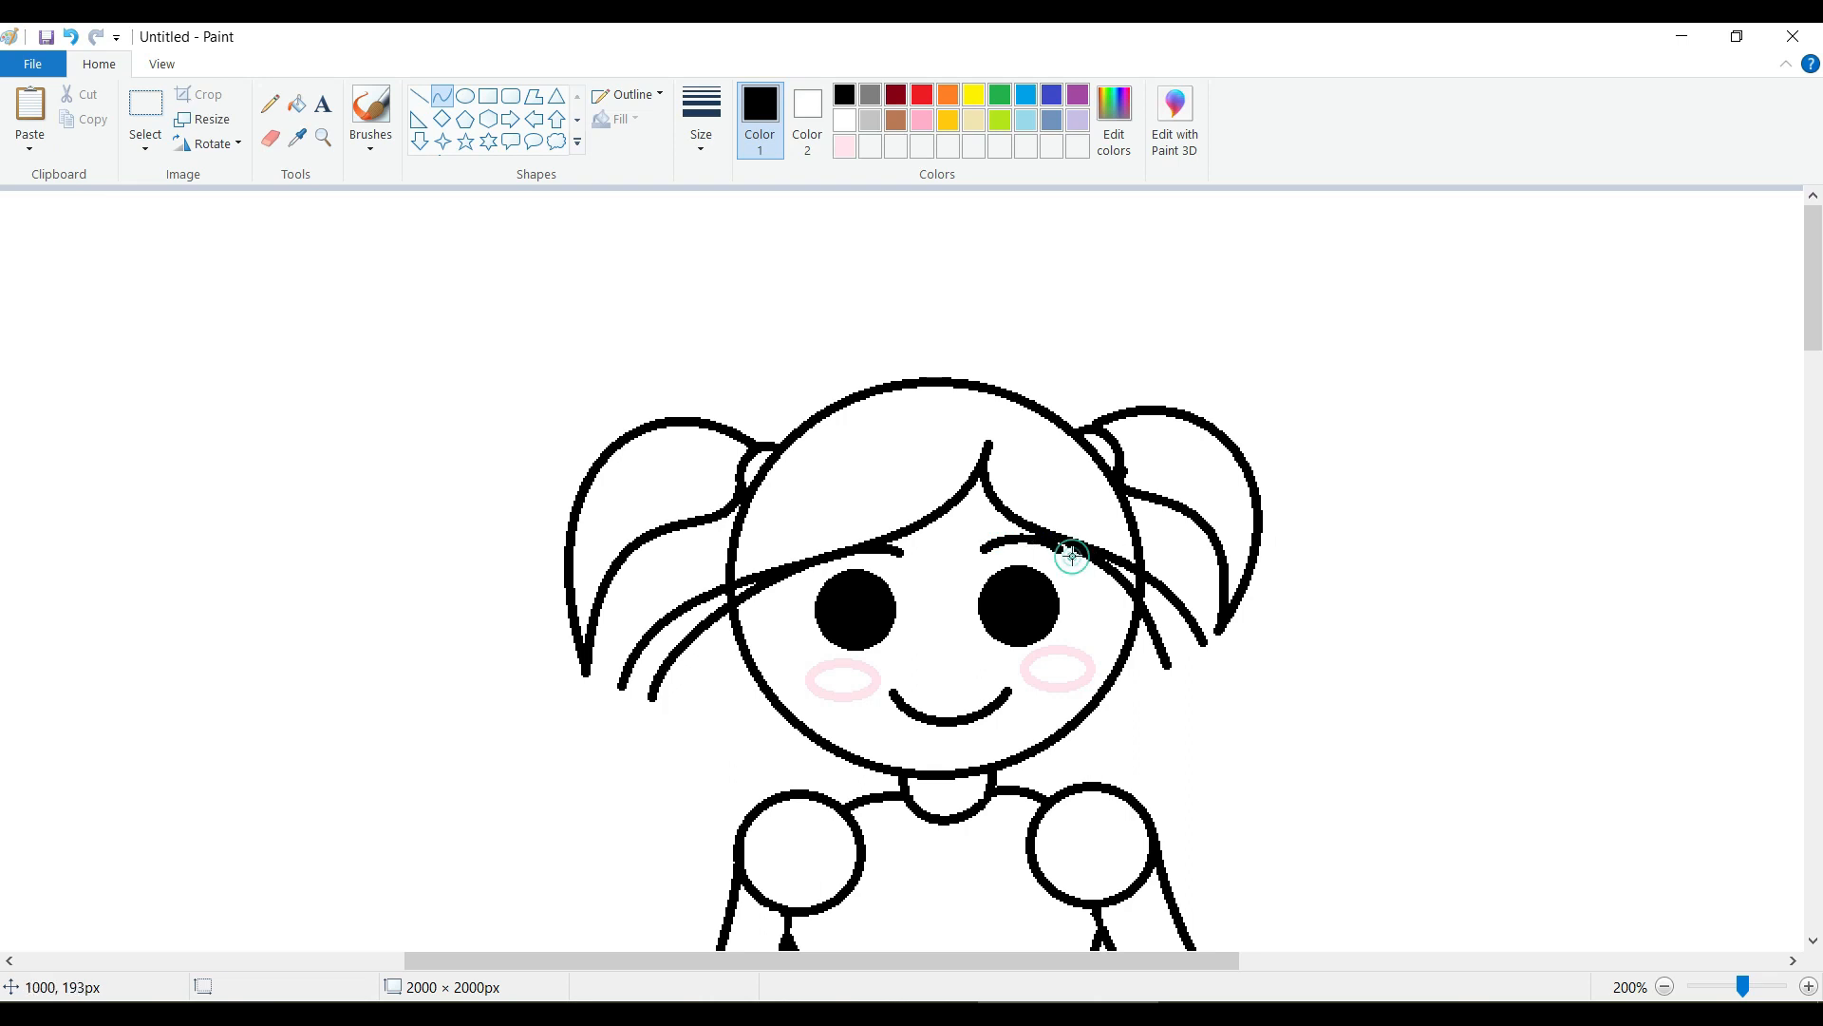
Add the basic brown, red 128, green 64, blue 0, to the custom colors and make it the drawing color.
click(1113, 129)
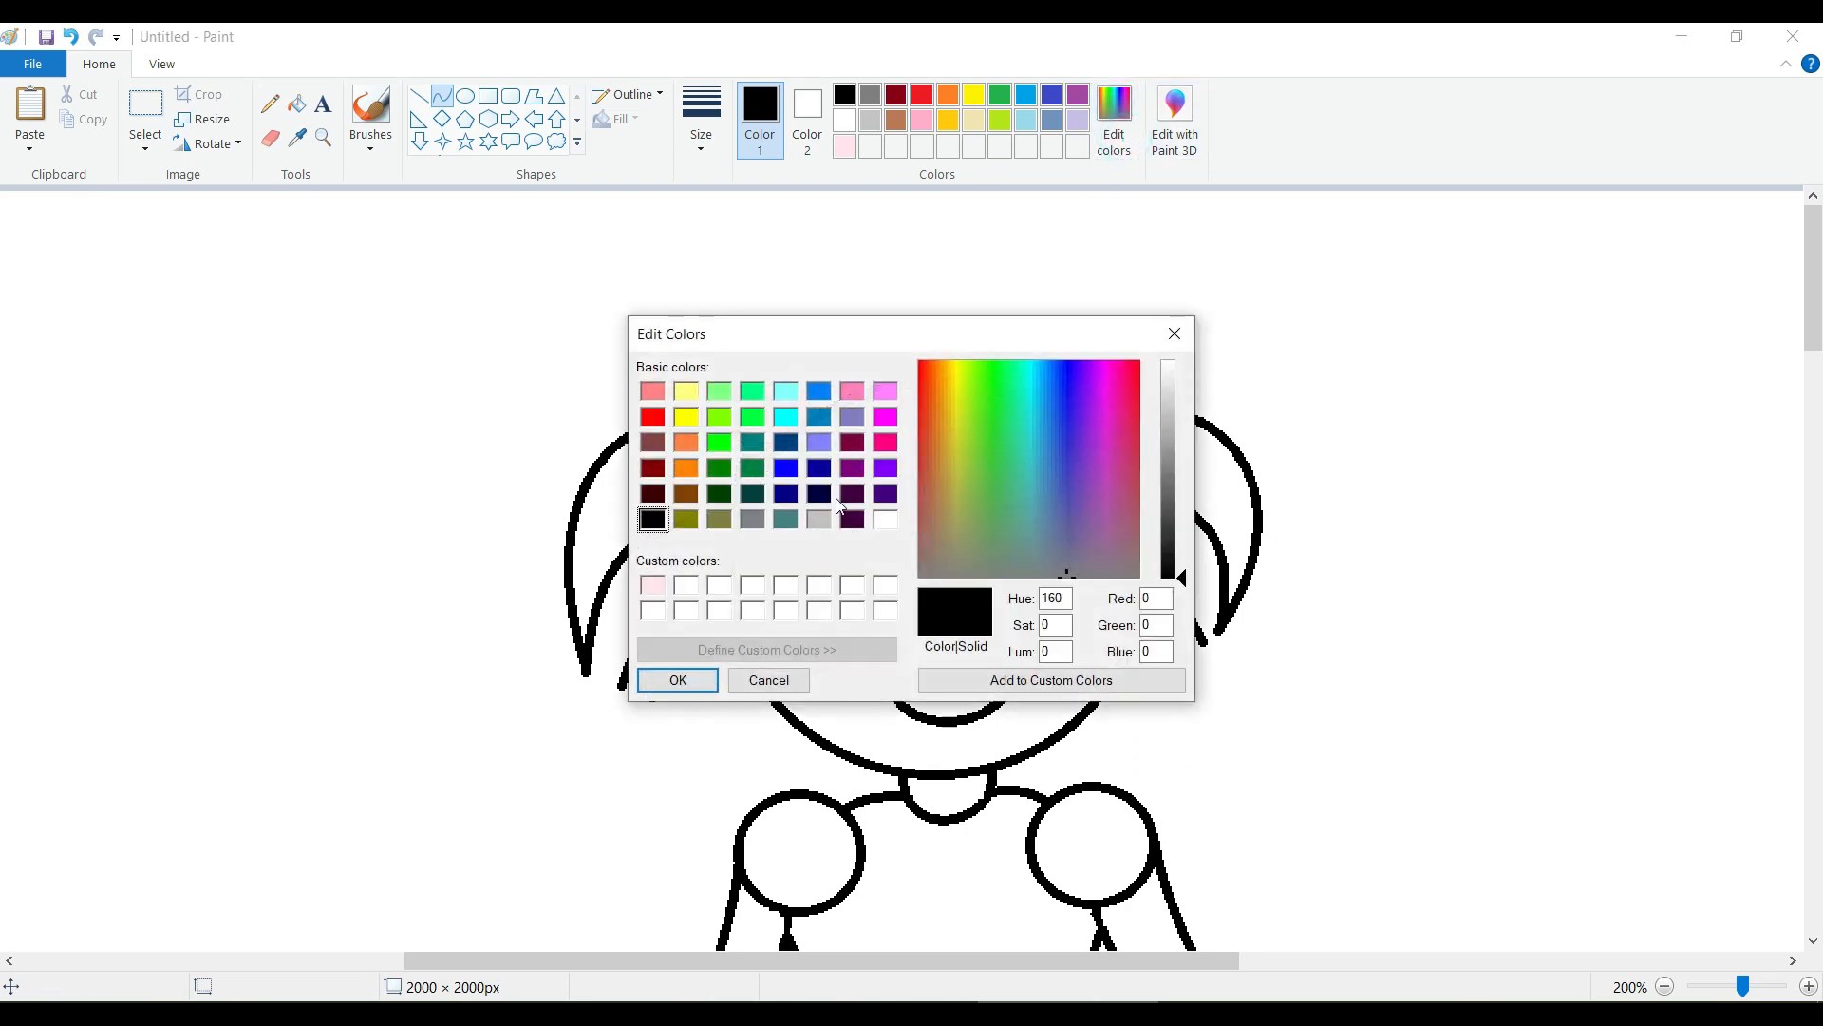
click(685, 493)
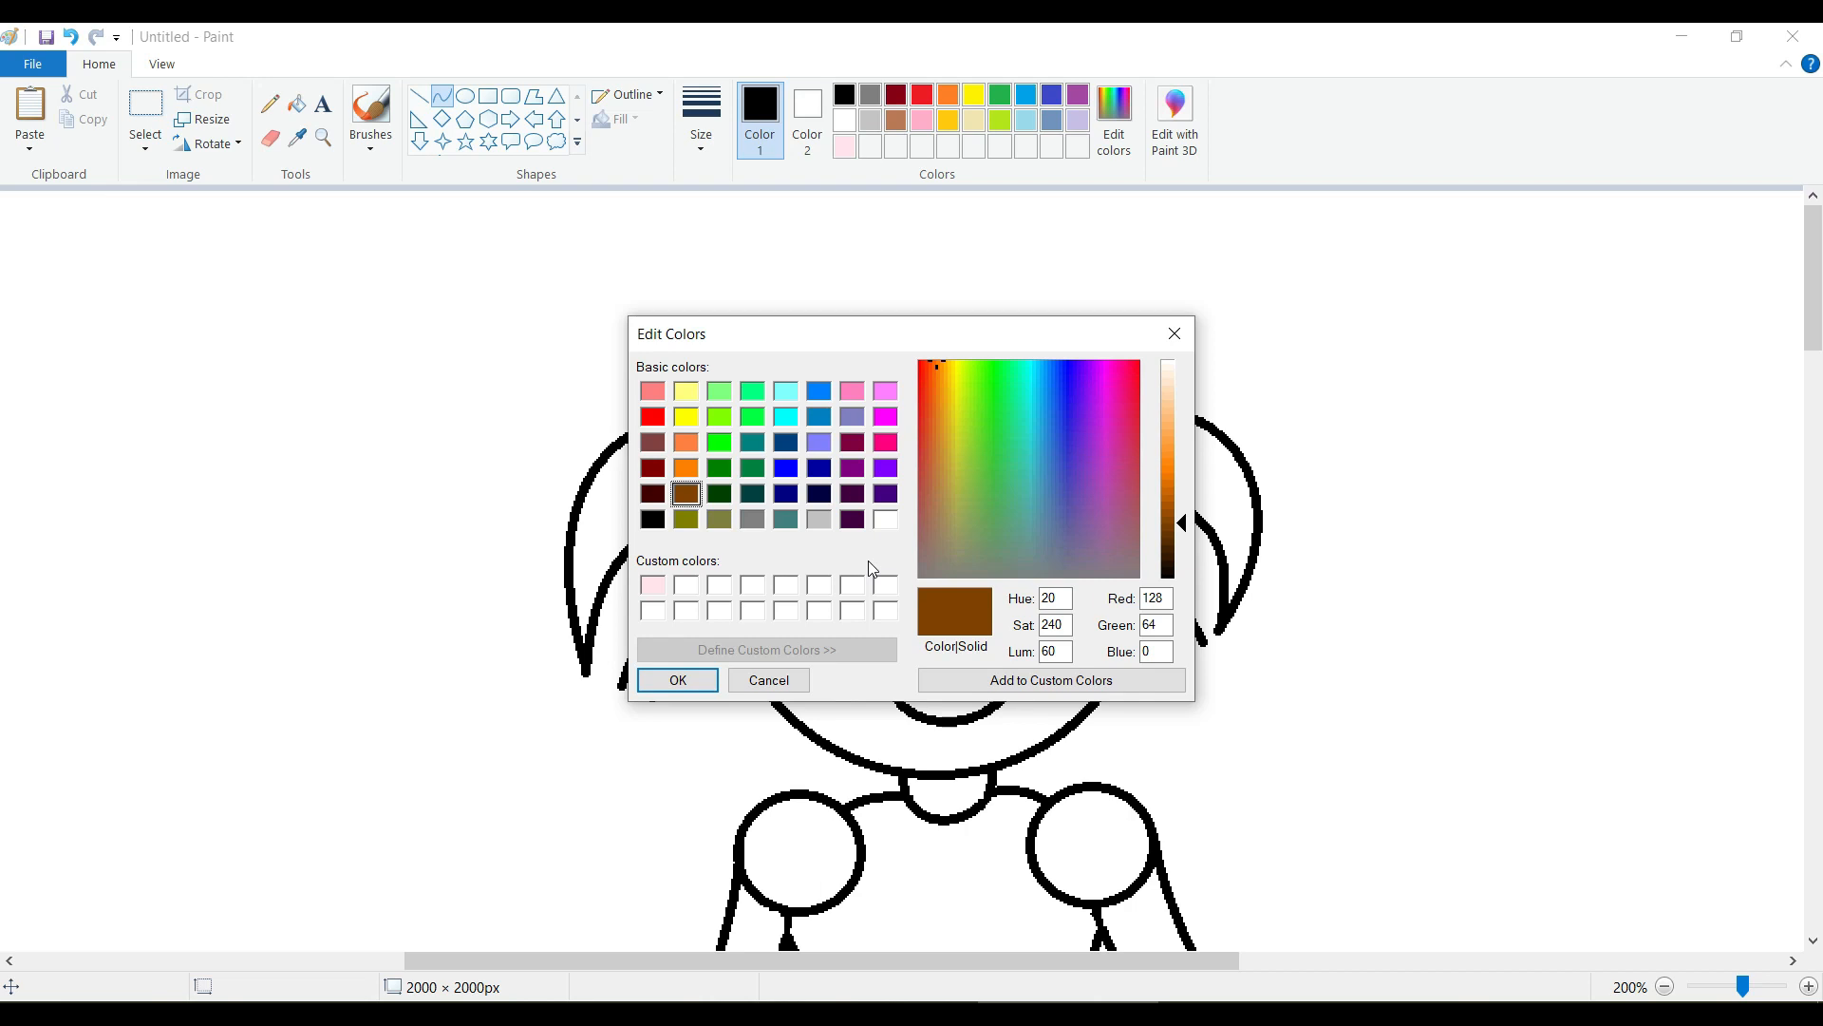
click(987, 680)
click(678, 680)
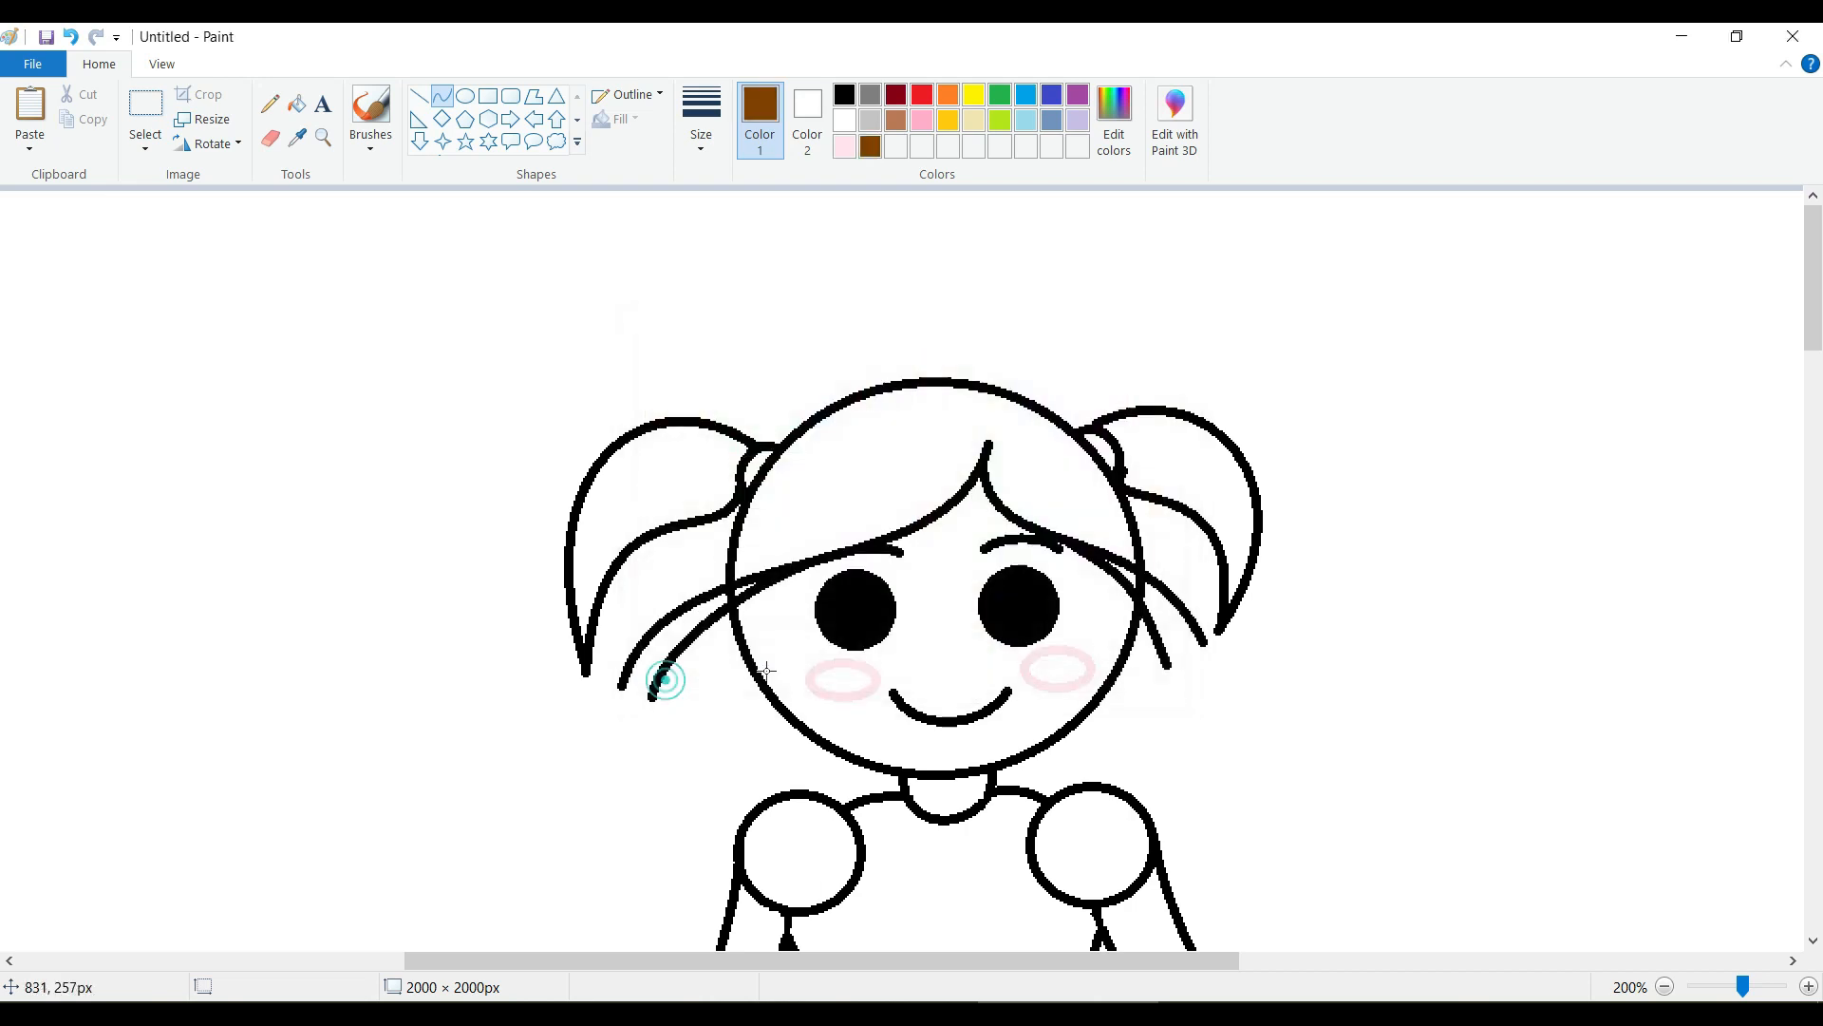
Fill the hair on top of the head and both pigtails with brown.
click(297, 103)
click(855, 481)
click(1210, 458)
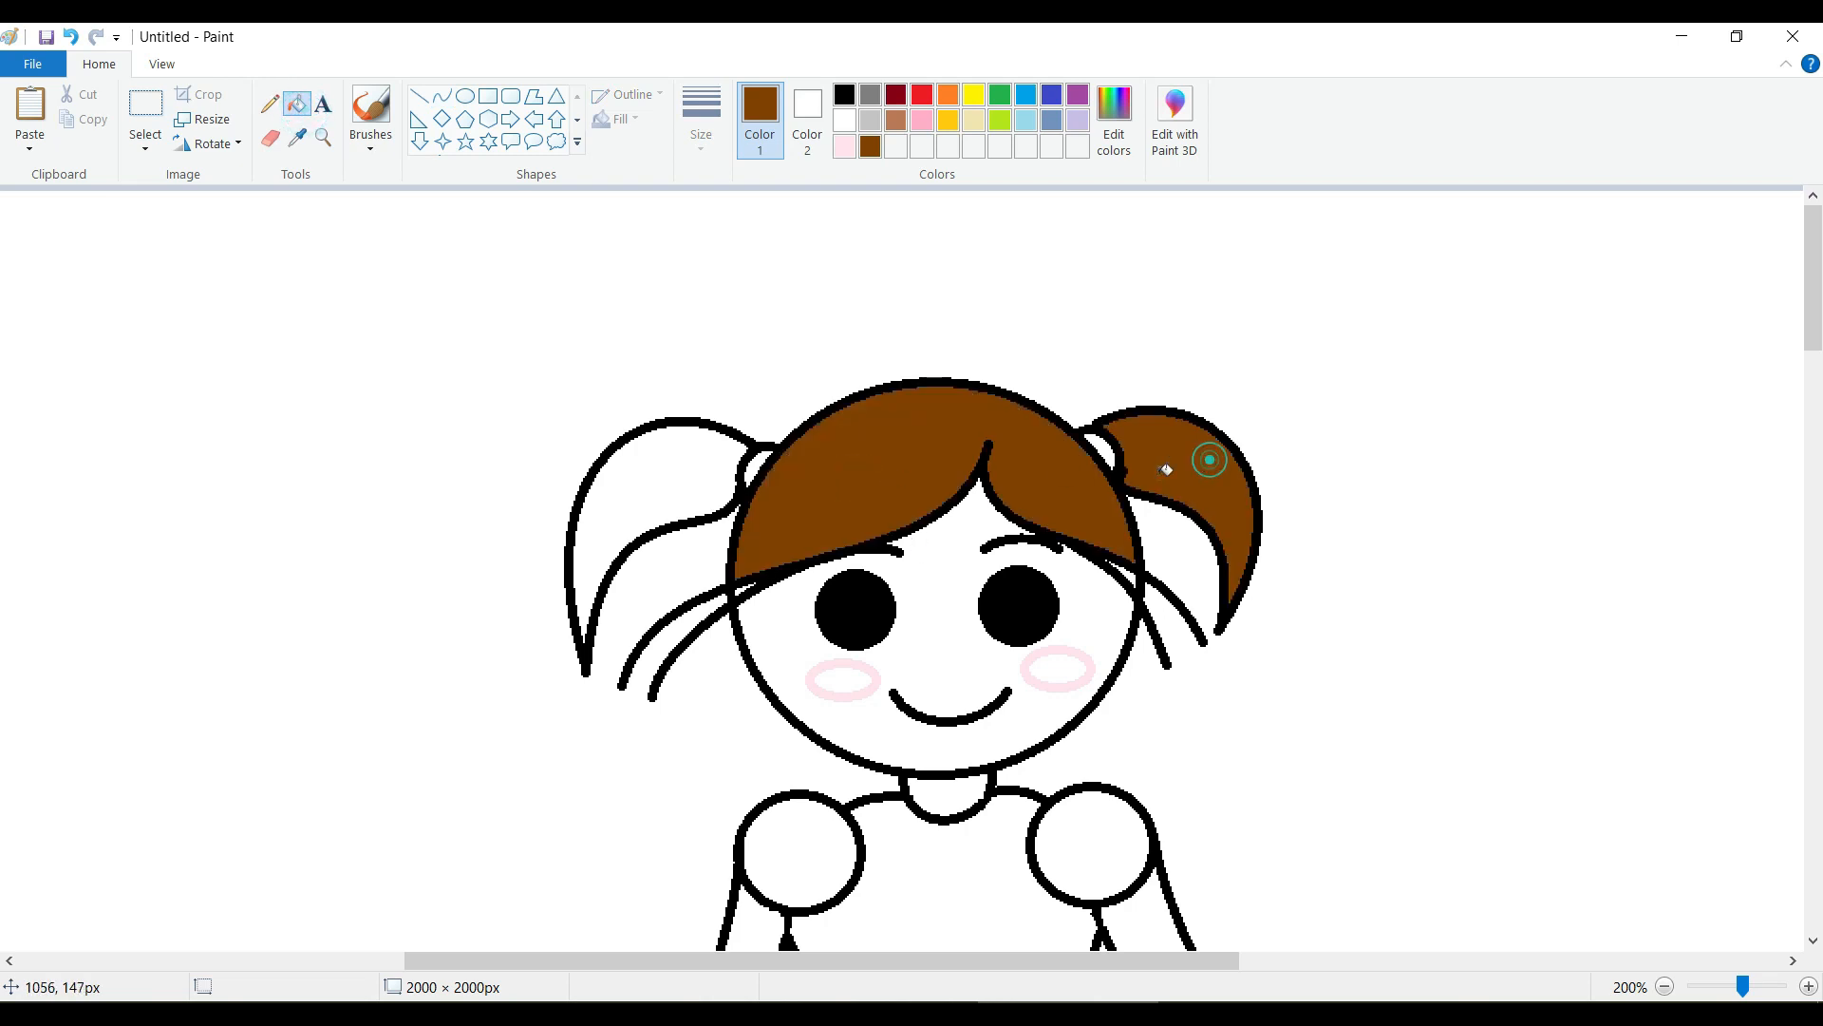
click(653, 453)
Fill both cheek ellipses with the custom pale pink.
click(844, 145)
click(844, 678)
click(1056, 668)
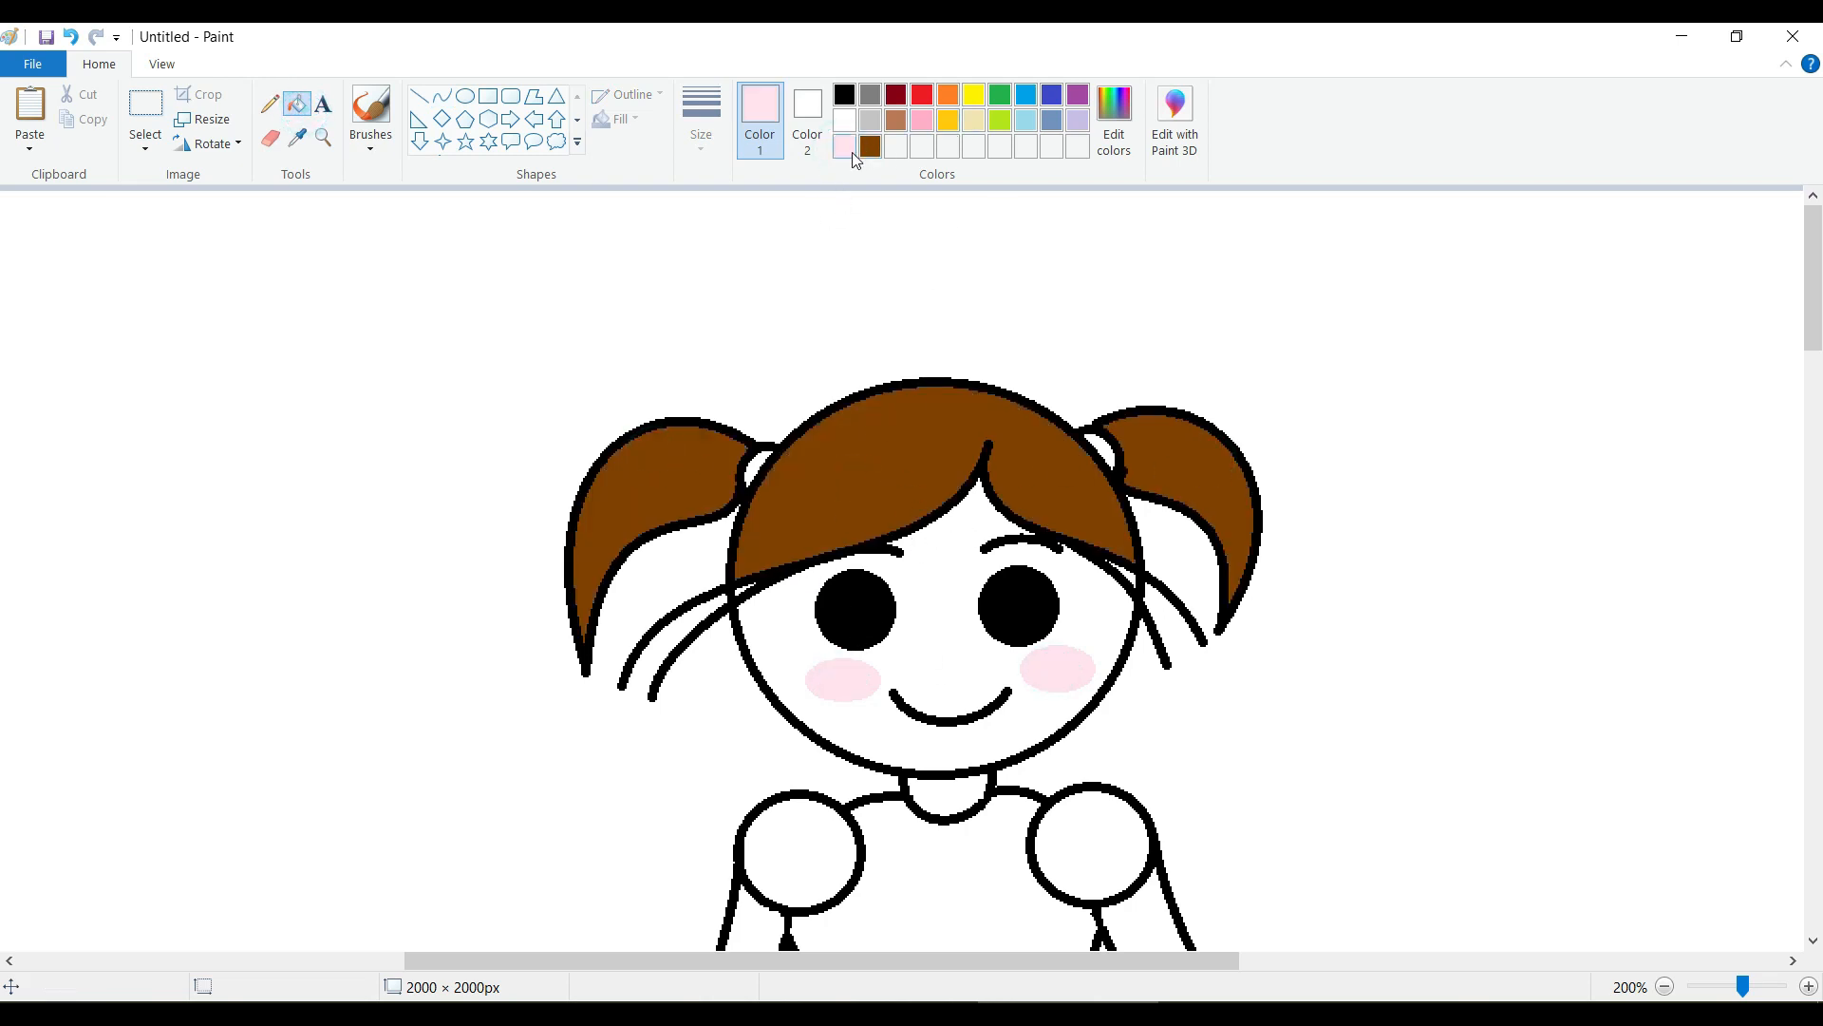
Mix a light skin tone, red 250, green 224, blue 146, add it to the custom colors and make it the drawing color.
click(1114, 119)
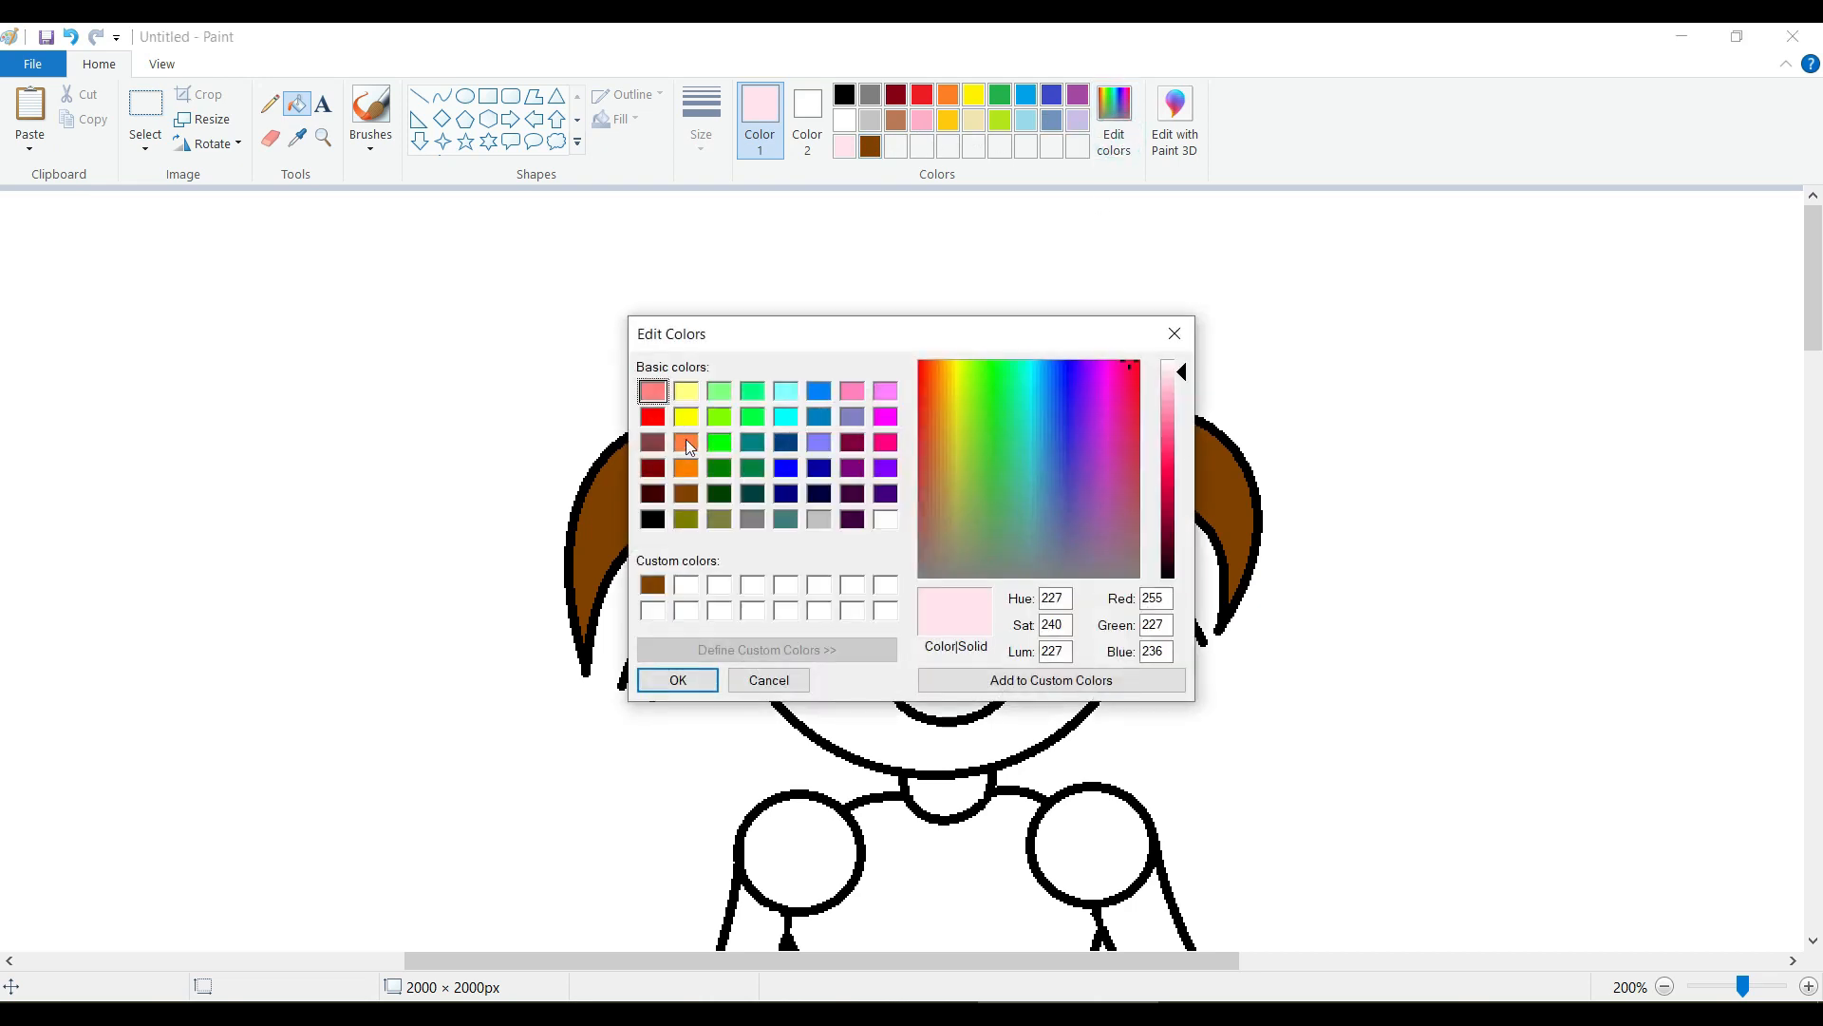
click(685, 442)
click(685, 467)
drag(1182, 468, 1186, 415)
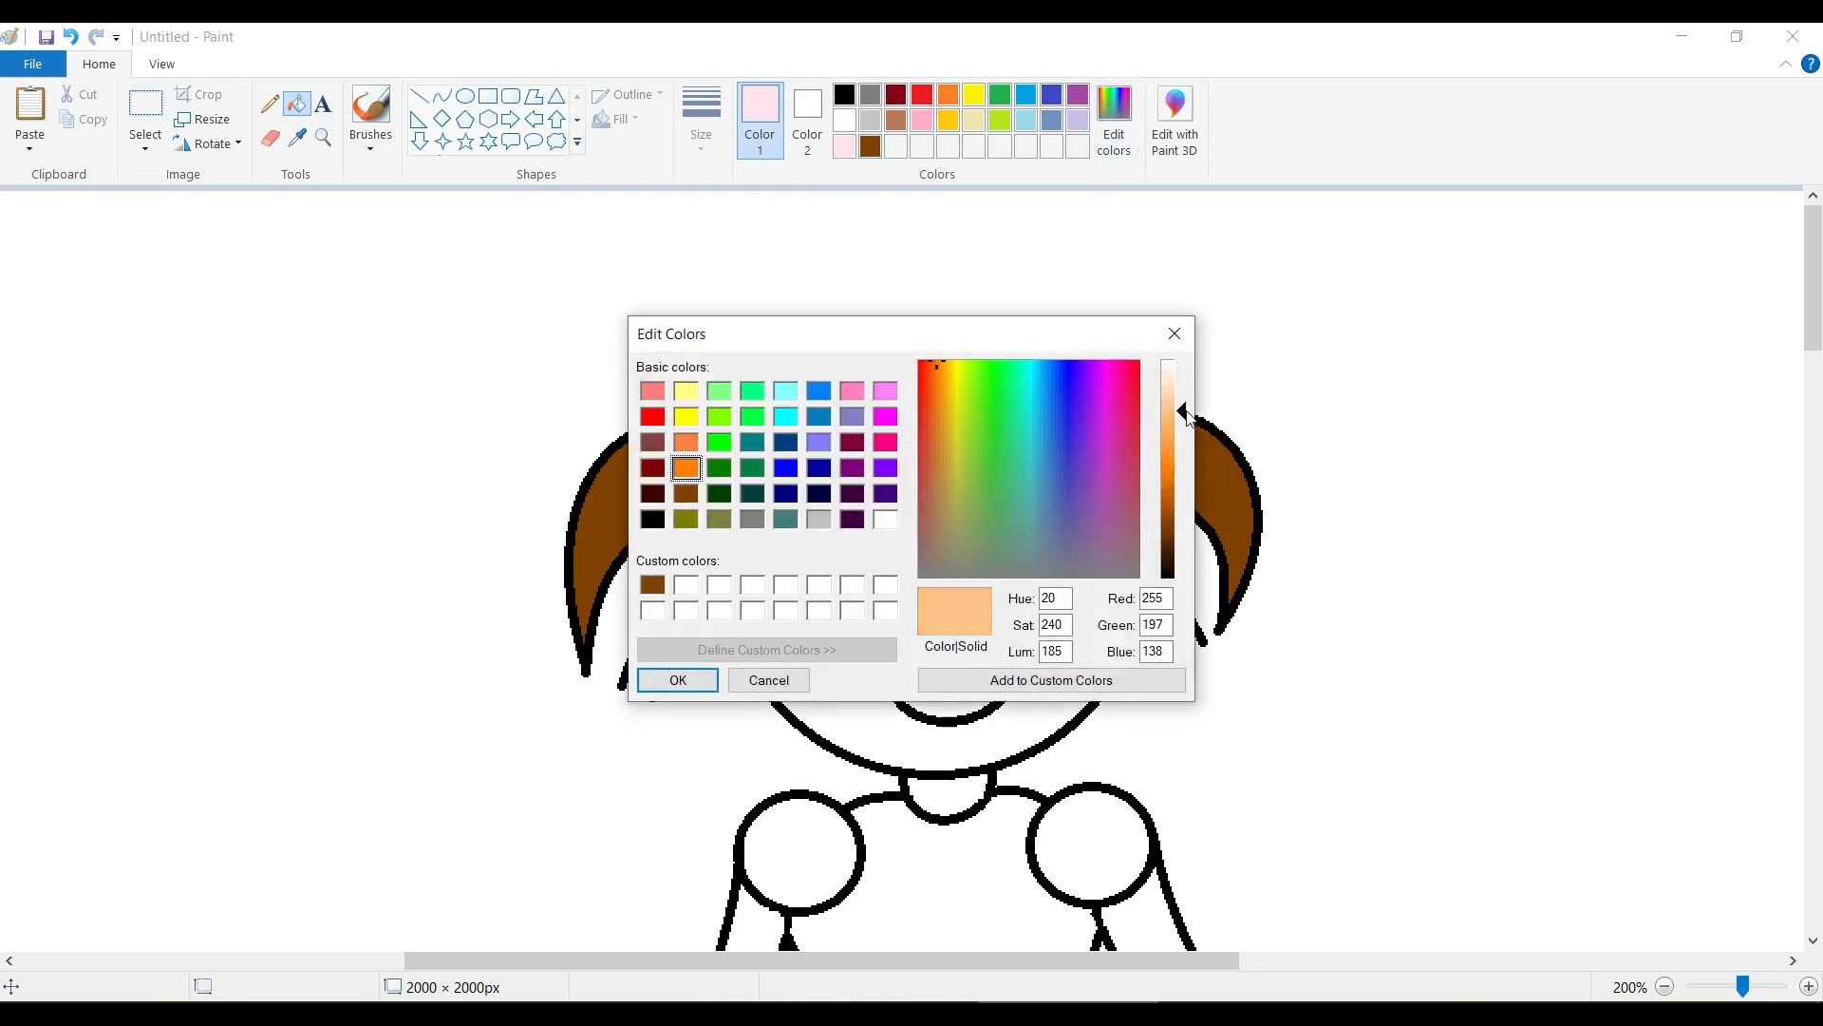
drag(936, 364, 950, 384)
click(1032, 683)
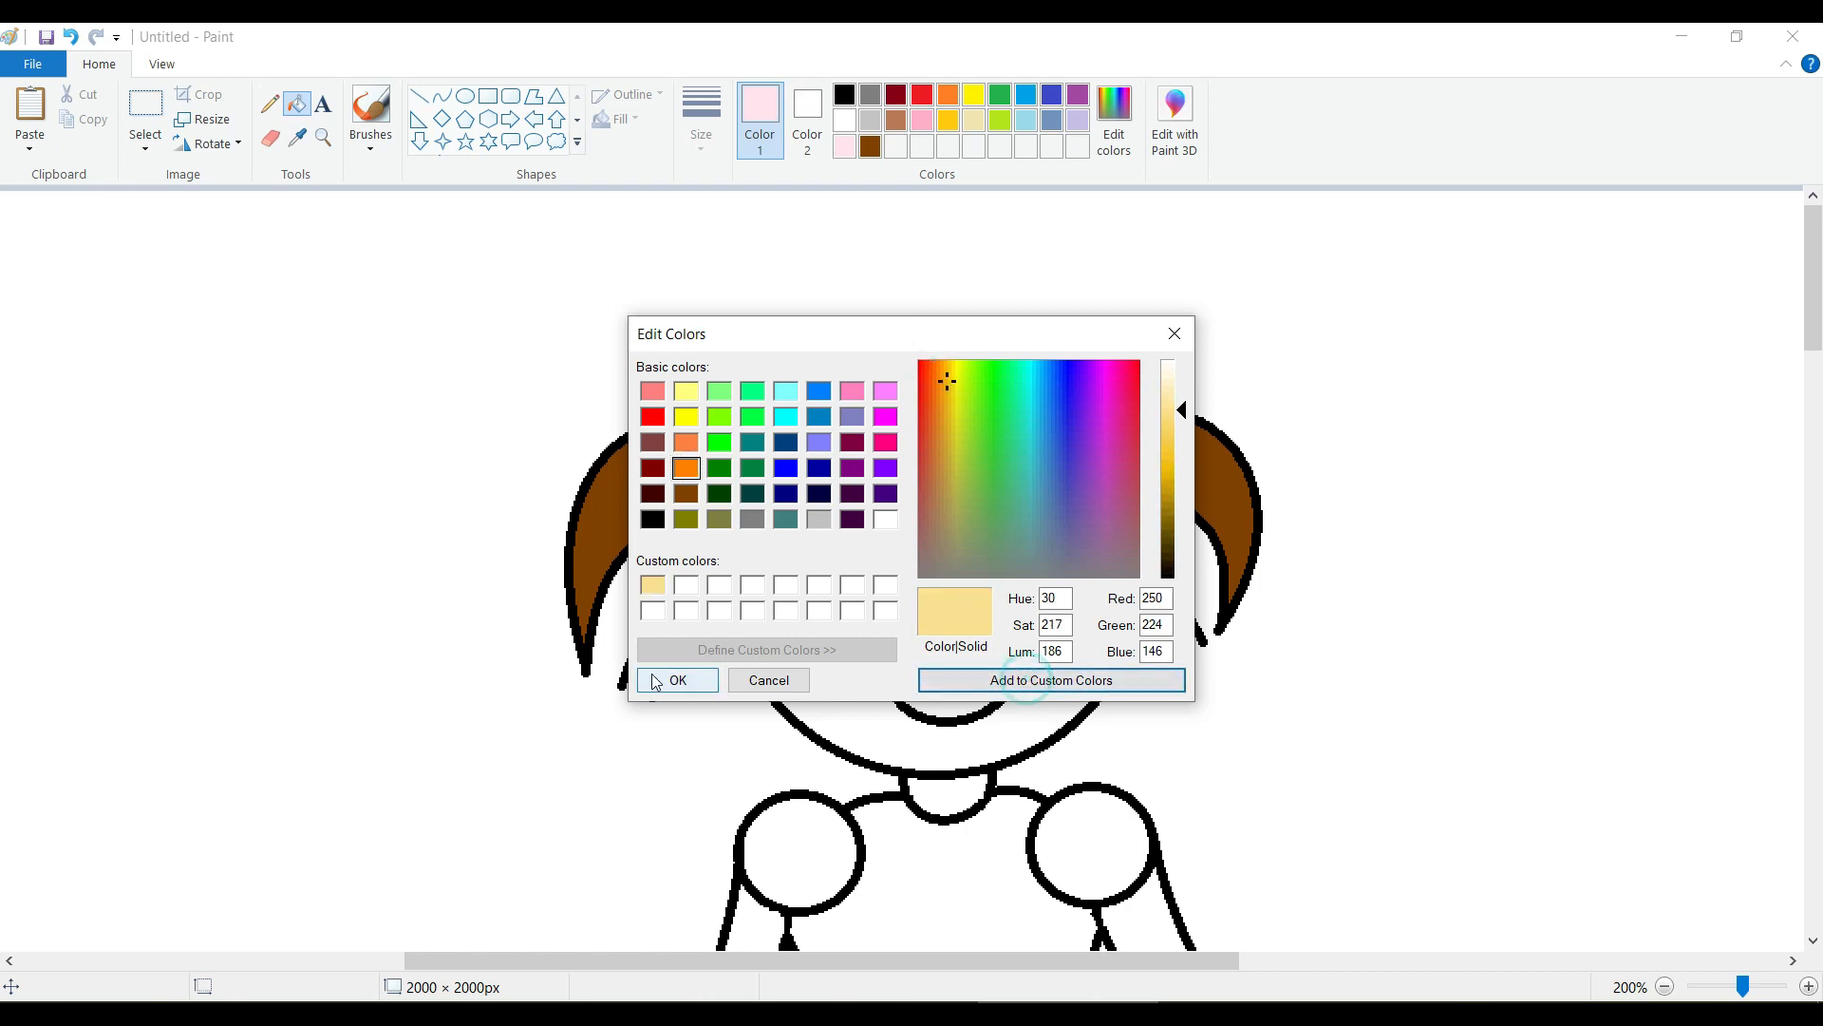
click(678, 680)
Fill the face and both arms with the custom skin tone.
click(937, 579)
scroll(957, 586, down, 3)
click(754, 604)
click(1121, 613)
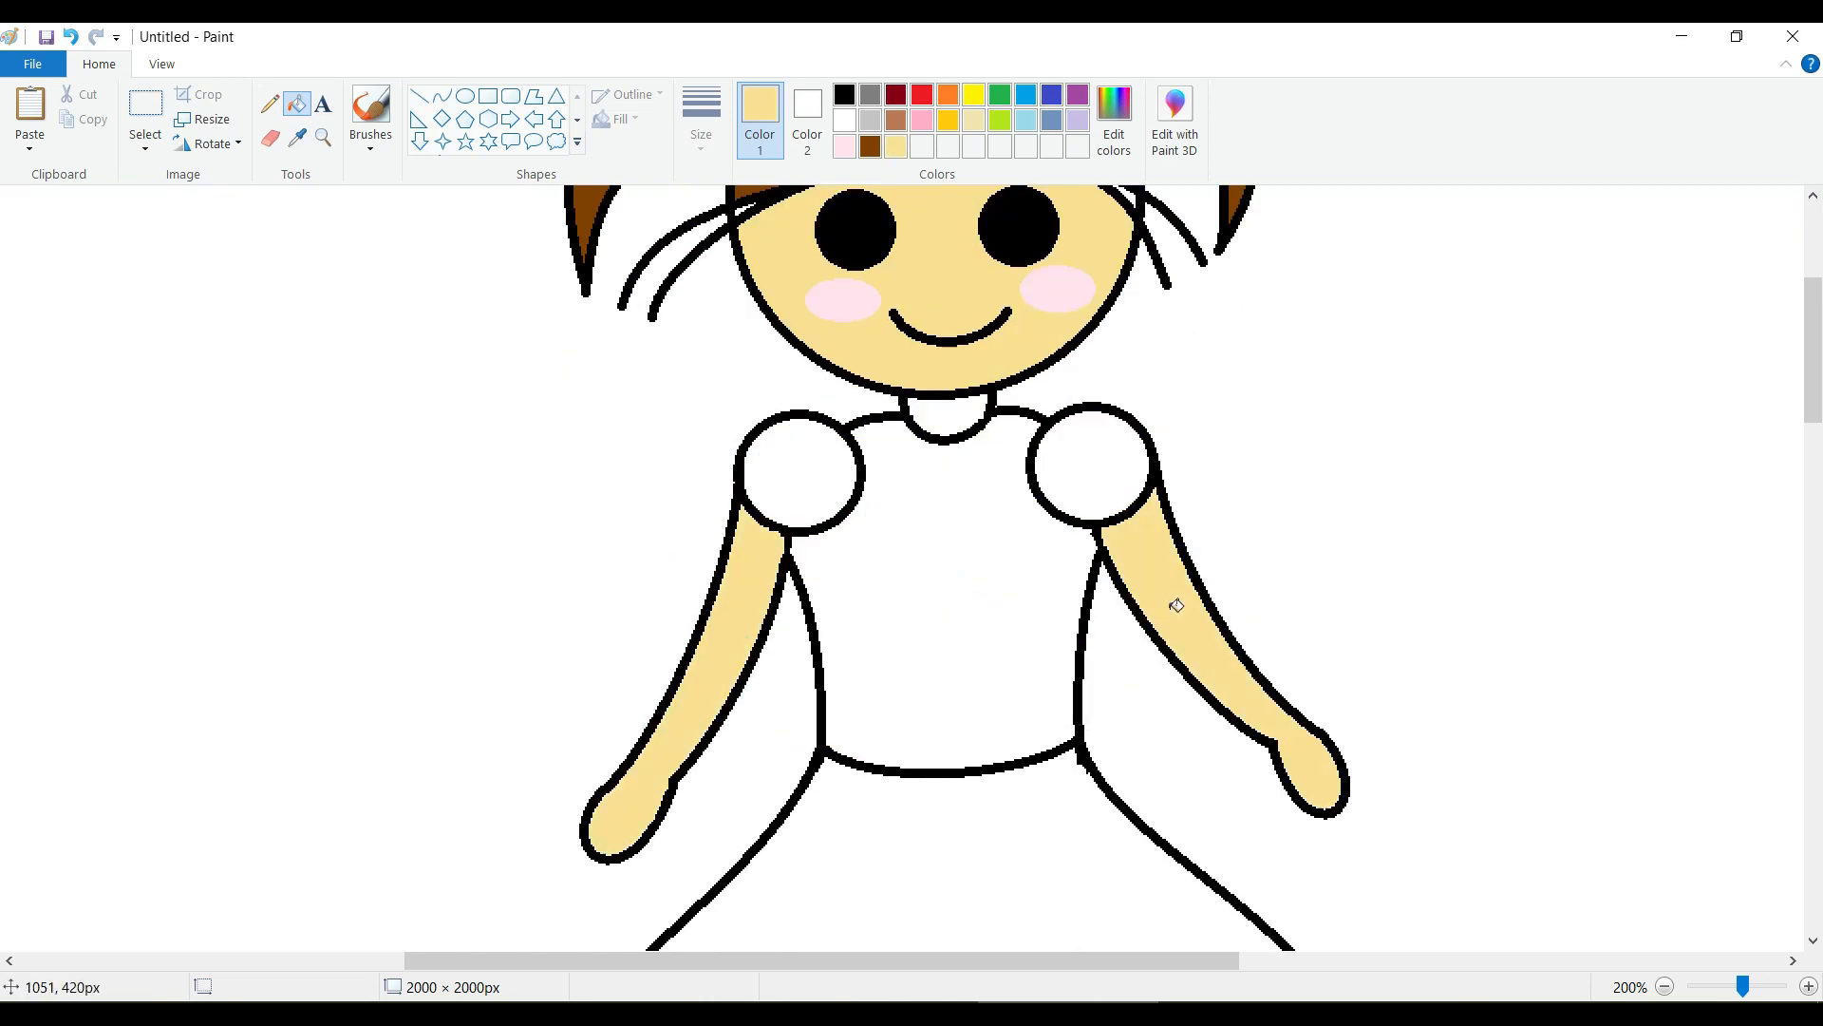
Fill both legs and the neck with the custom skin tone, undoing the fill that misses its area.
scroll(891, 521, down, 5)
click(883, 523)
click(1071, 529)
click(70, 37)
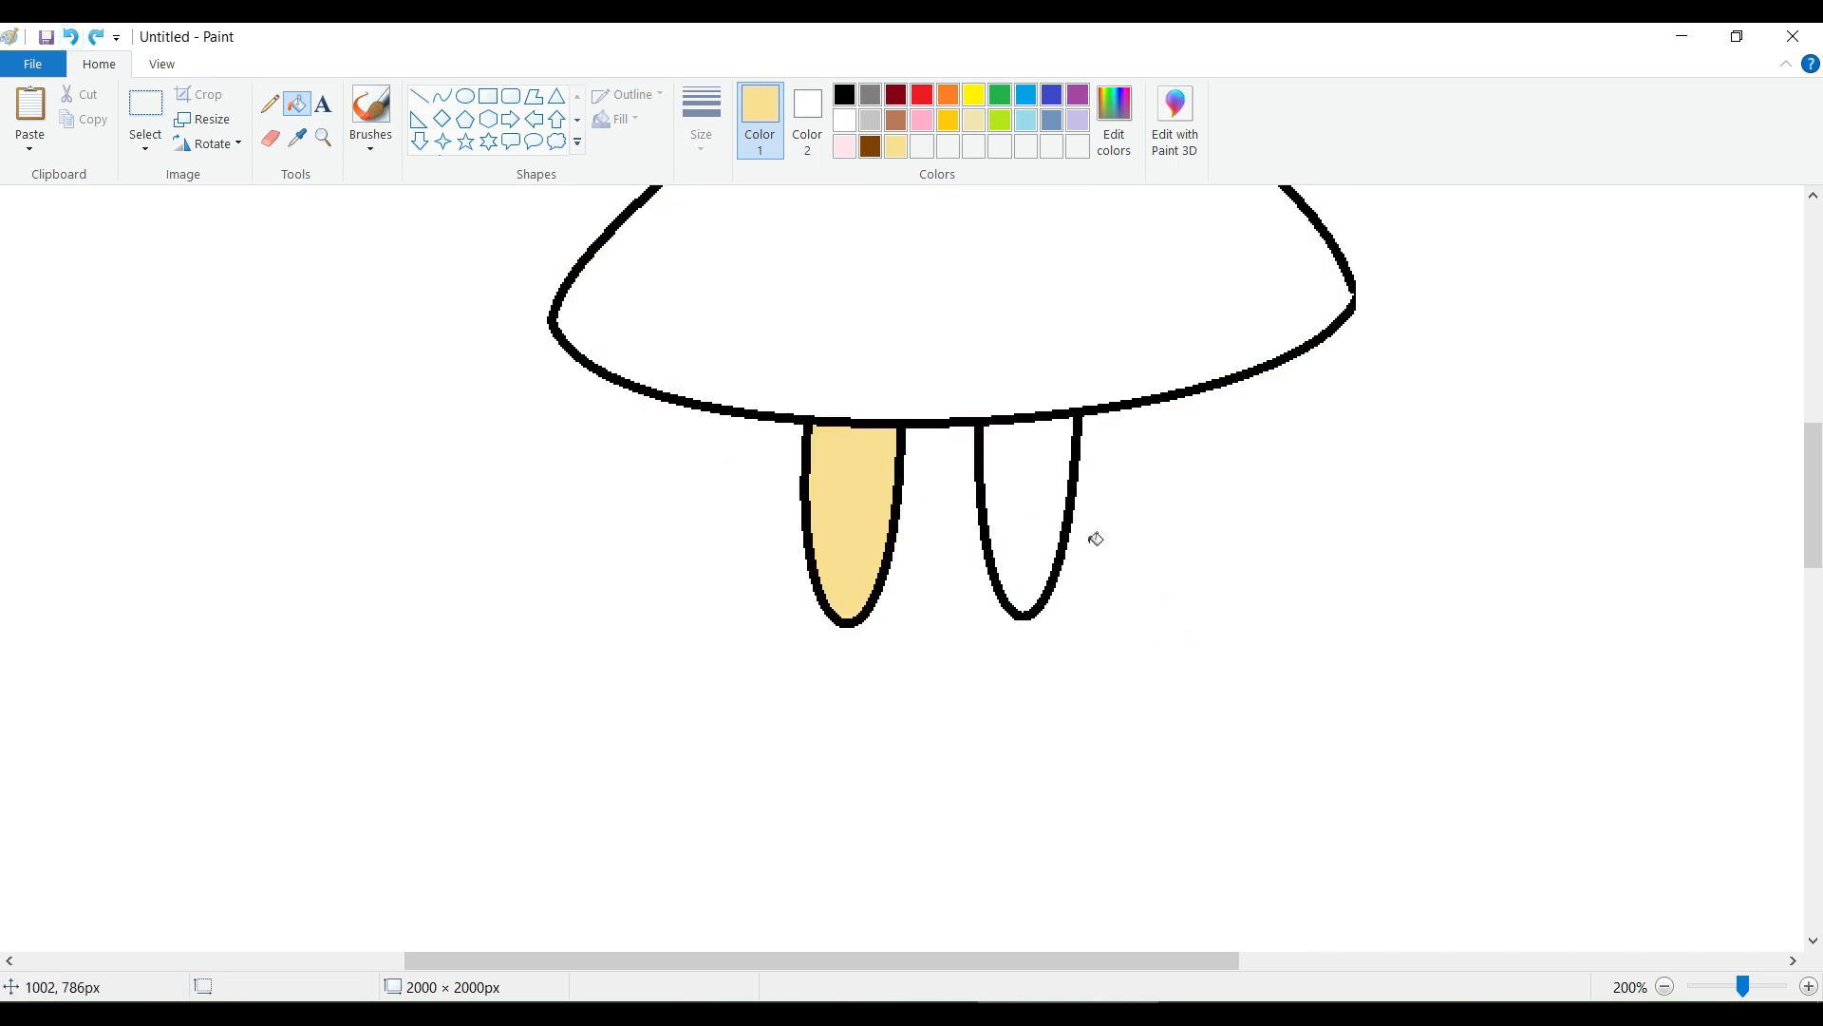
click(1033, 518)
scroll(1148, 598, up, 5)
click(943, 415)
scroll(976, 520, down, 5)
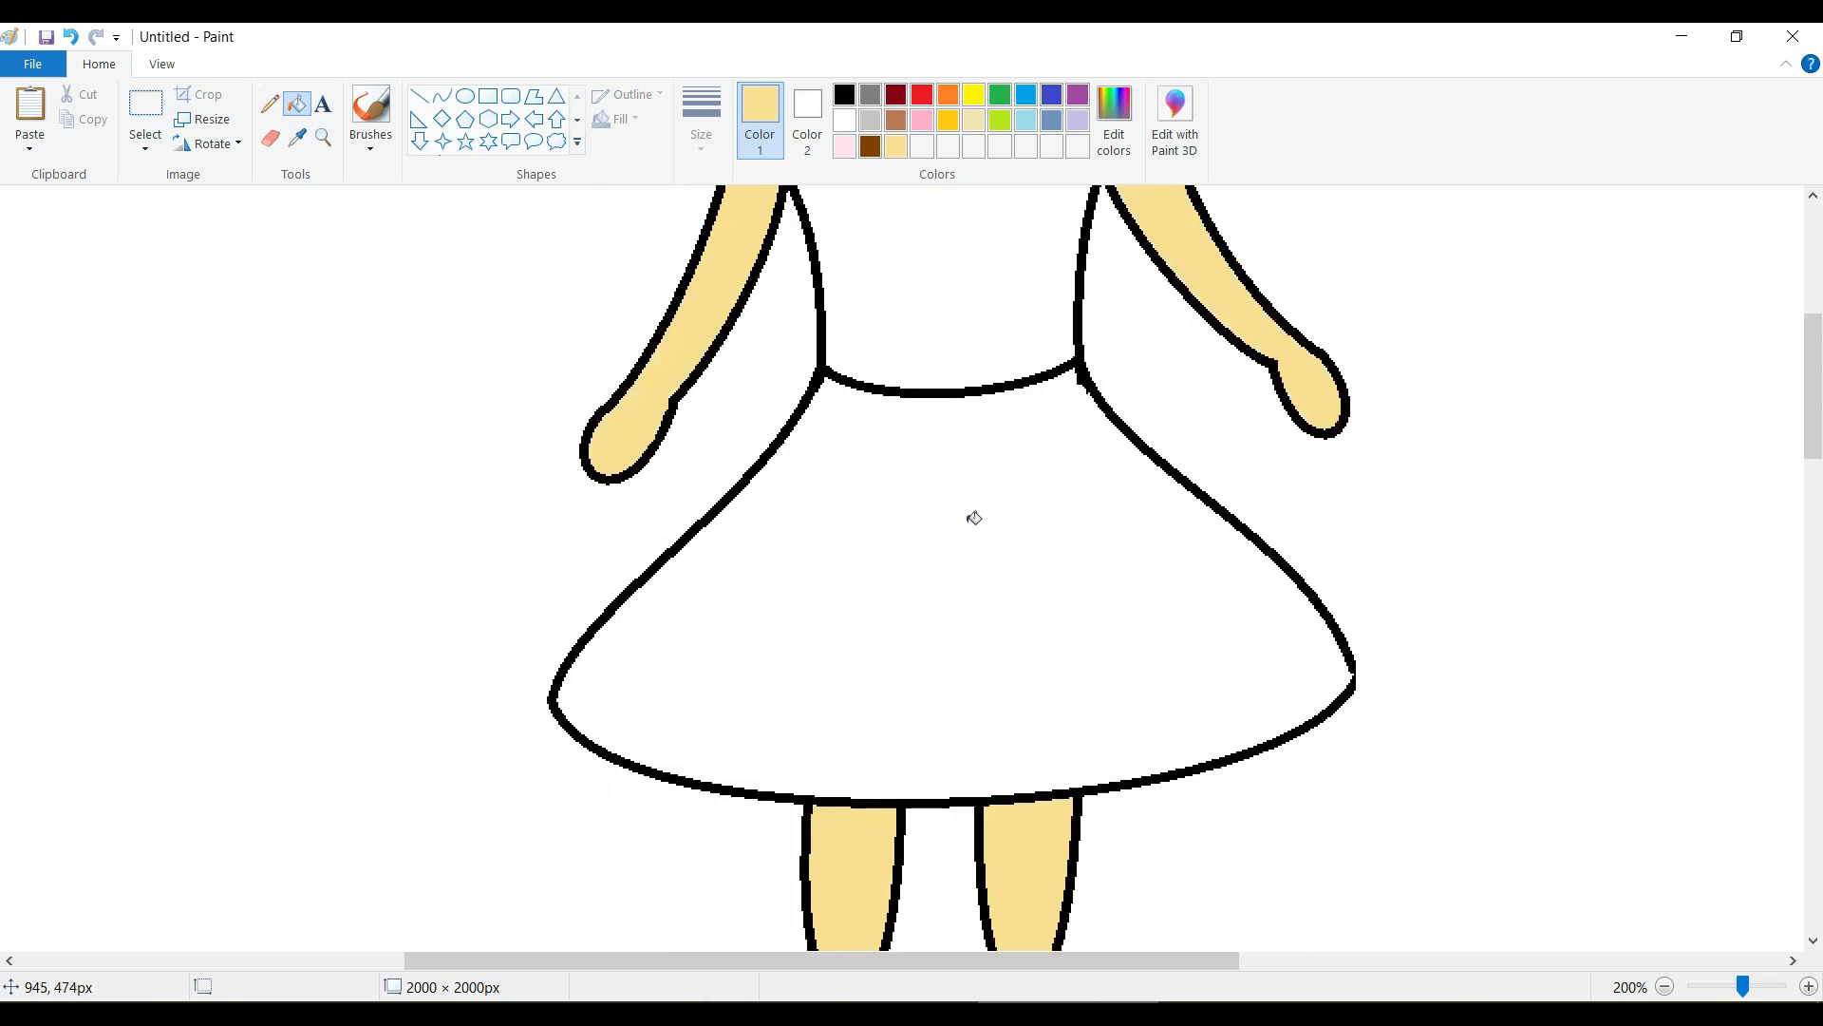
Fill the two hair ties at the base of the pigtails with rose pink.
scroll(974, 518, up, 5)
click(843, 145)
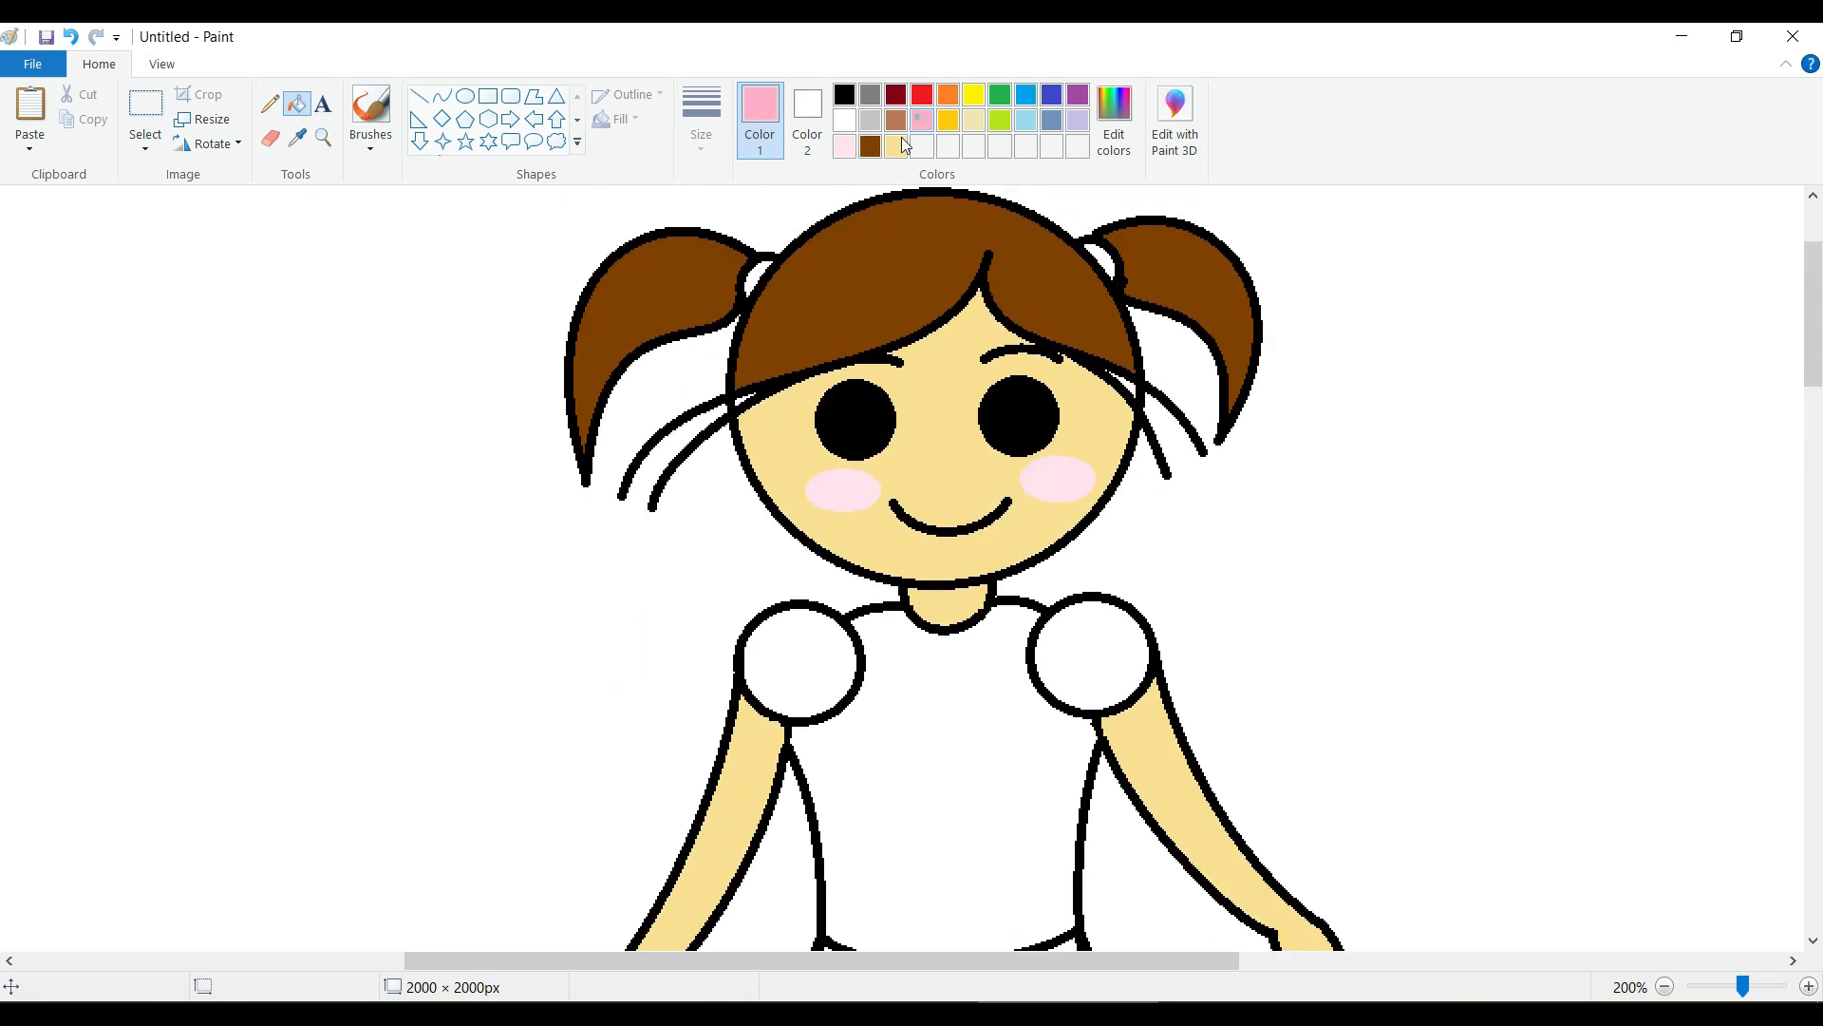
click(765, 263)
click(1103, 256)
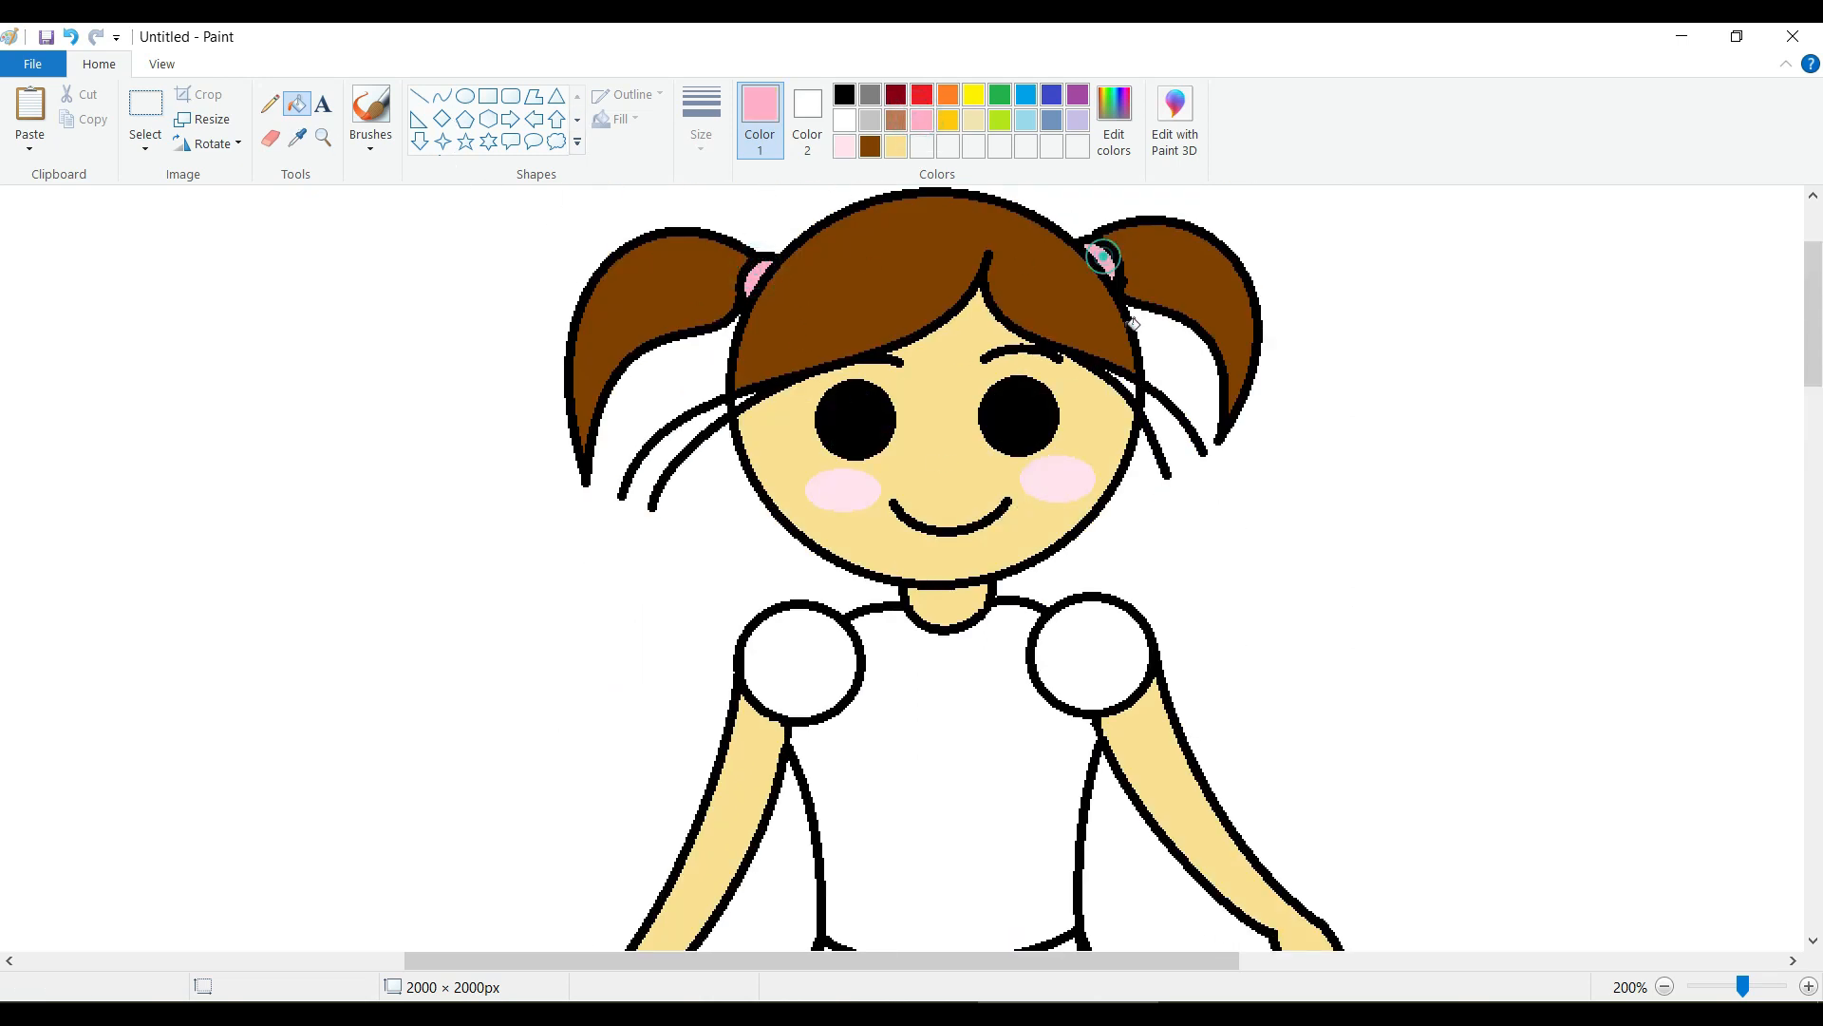
click(895, 147)
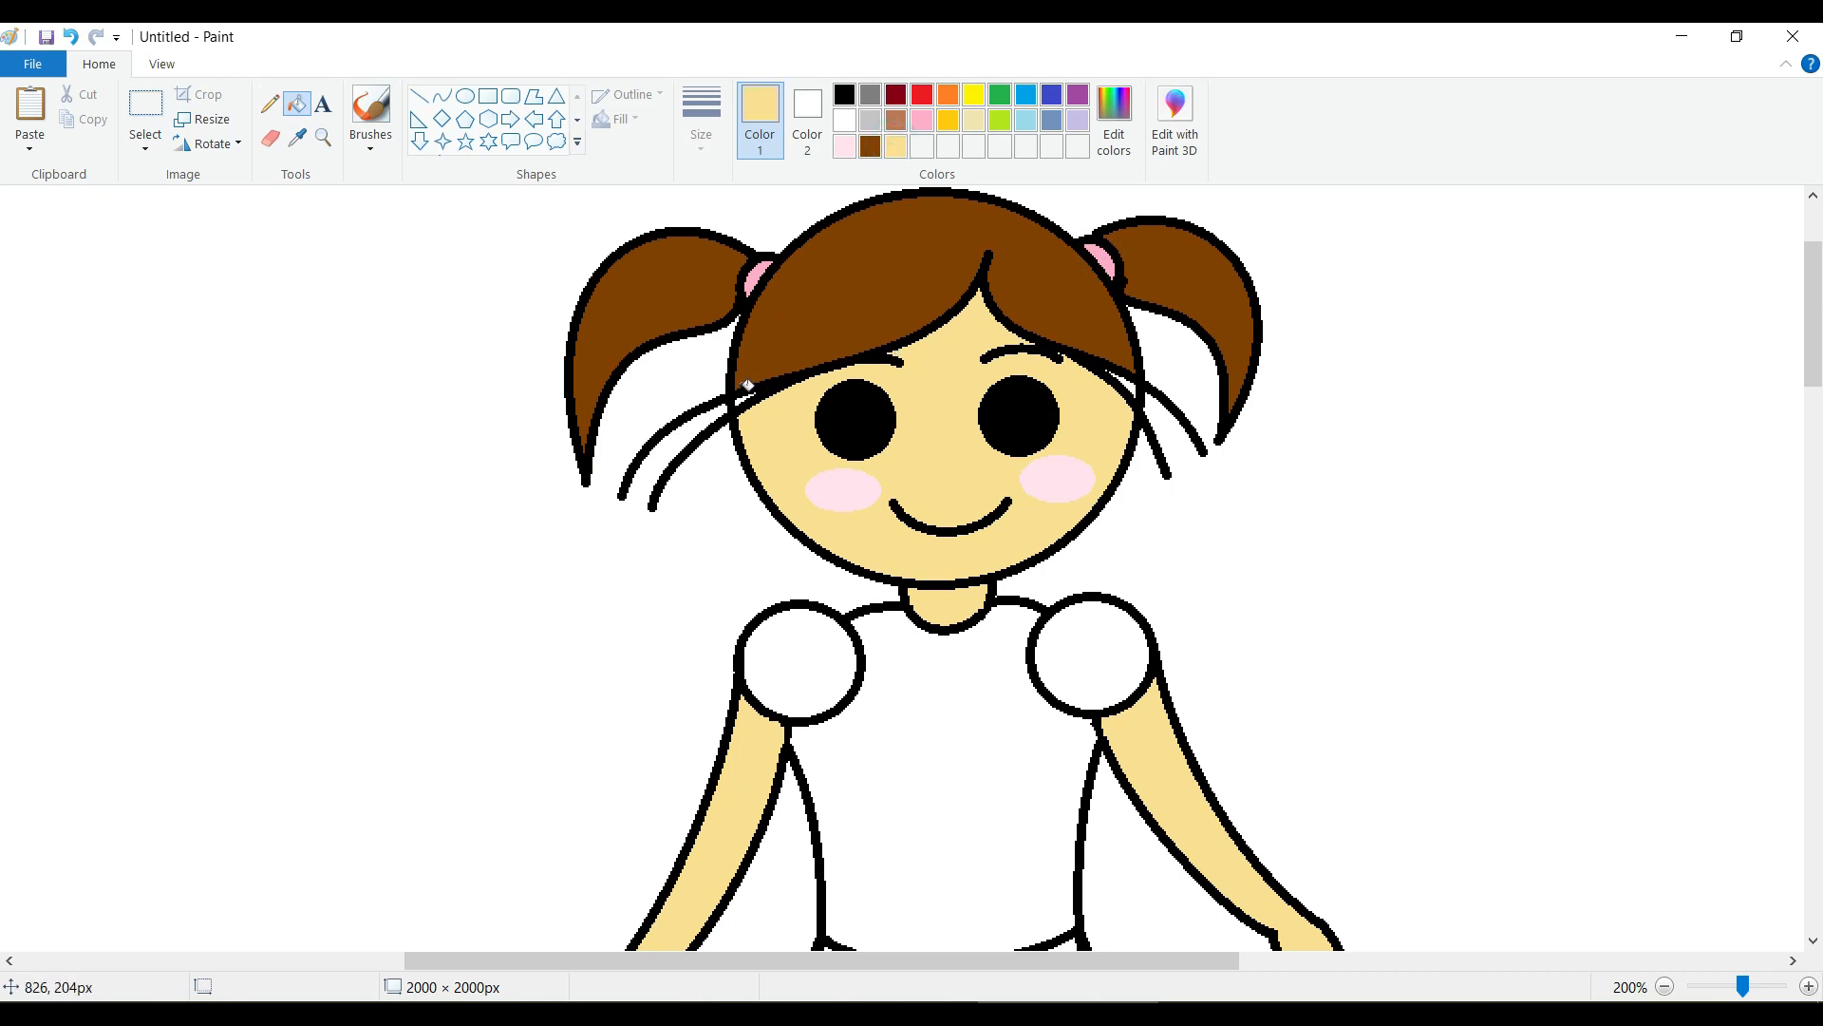
scroll(899, 497, down, 2)
scroll(884, 475, up, 2)
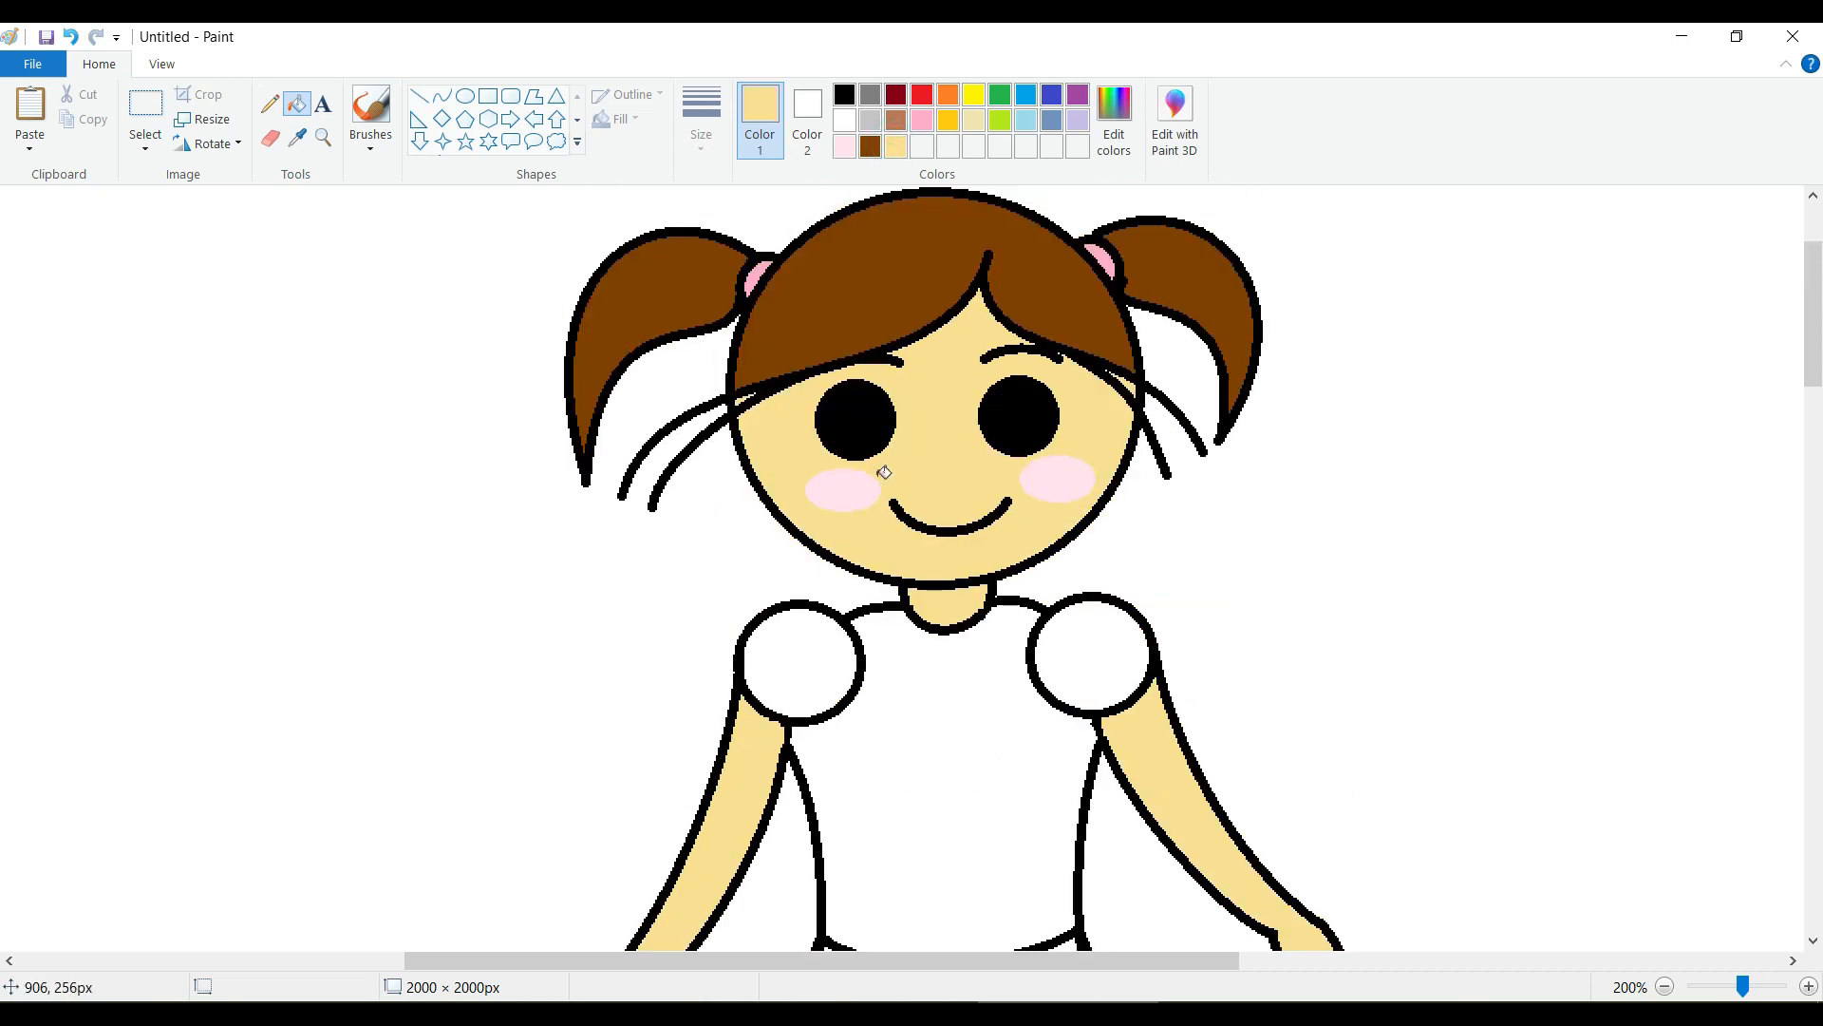
Add white highlights to both eyes, a larger circle about 14 × 13 px and a smaller ellipse about 6 × 4 px, whitening their centers.
click(846, 123)
click(464, 96)
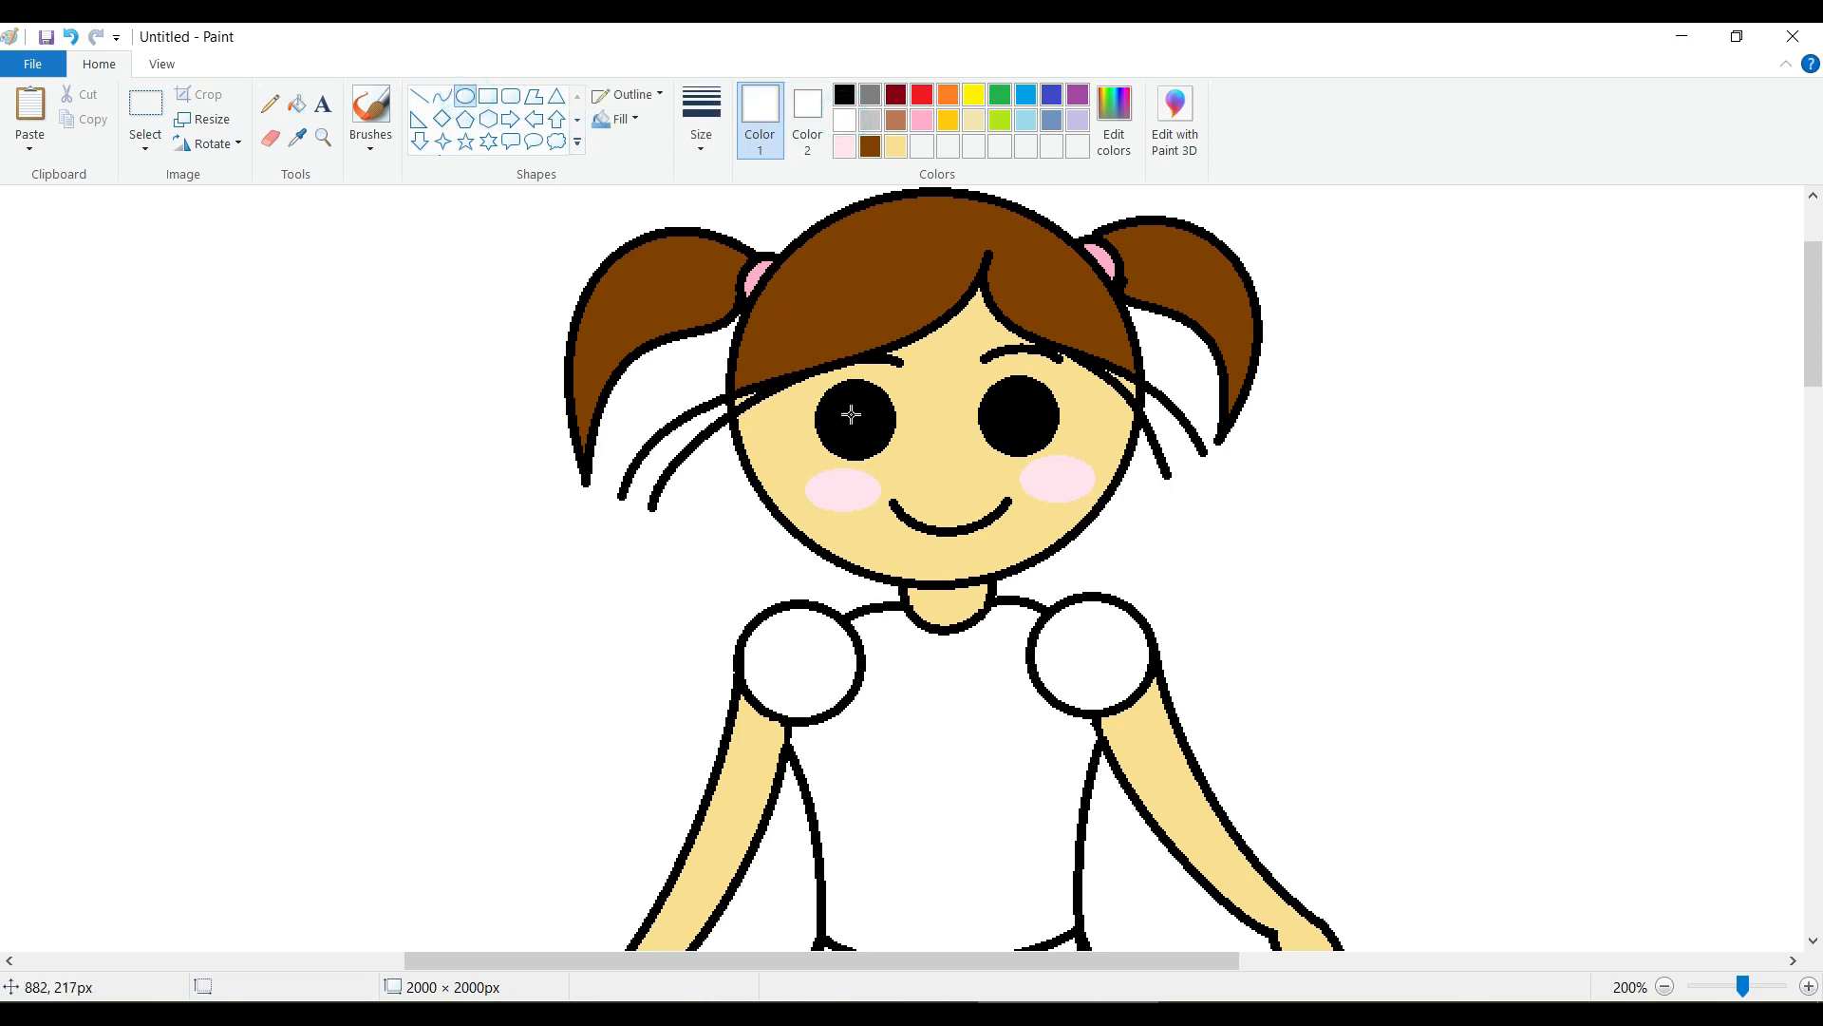
drag(856, 403, 883, 426)
drag(1015, 396, 1044, 421)
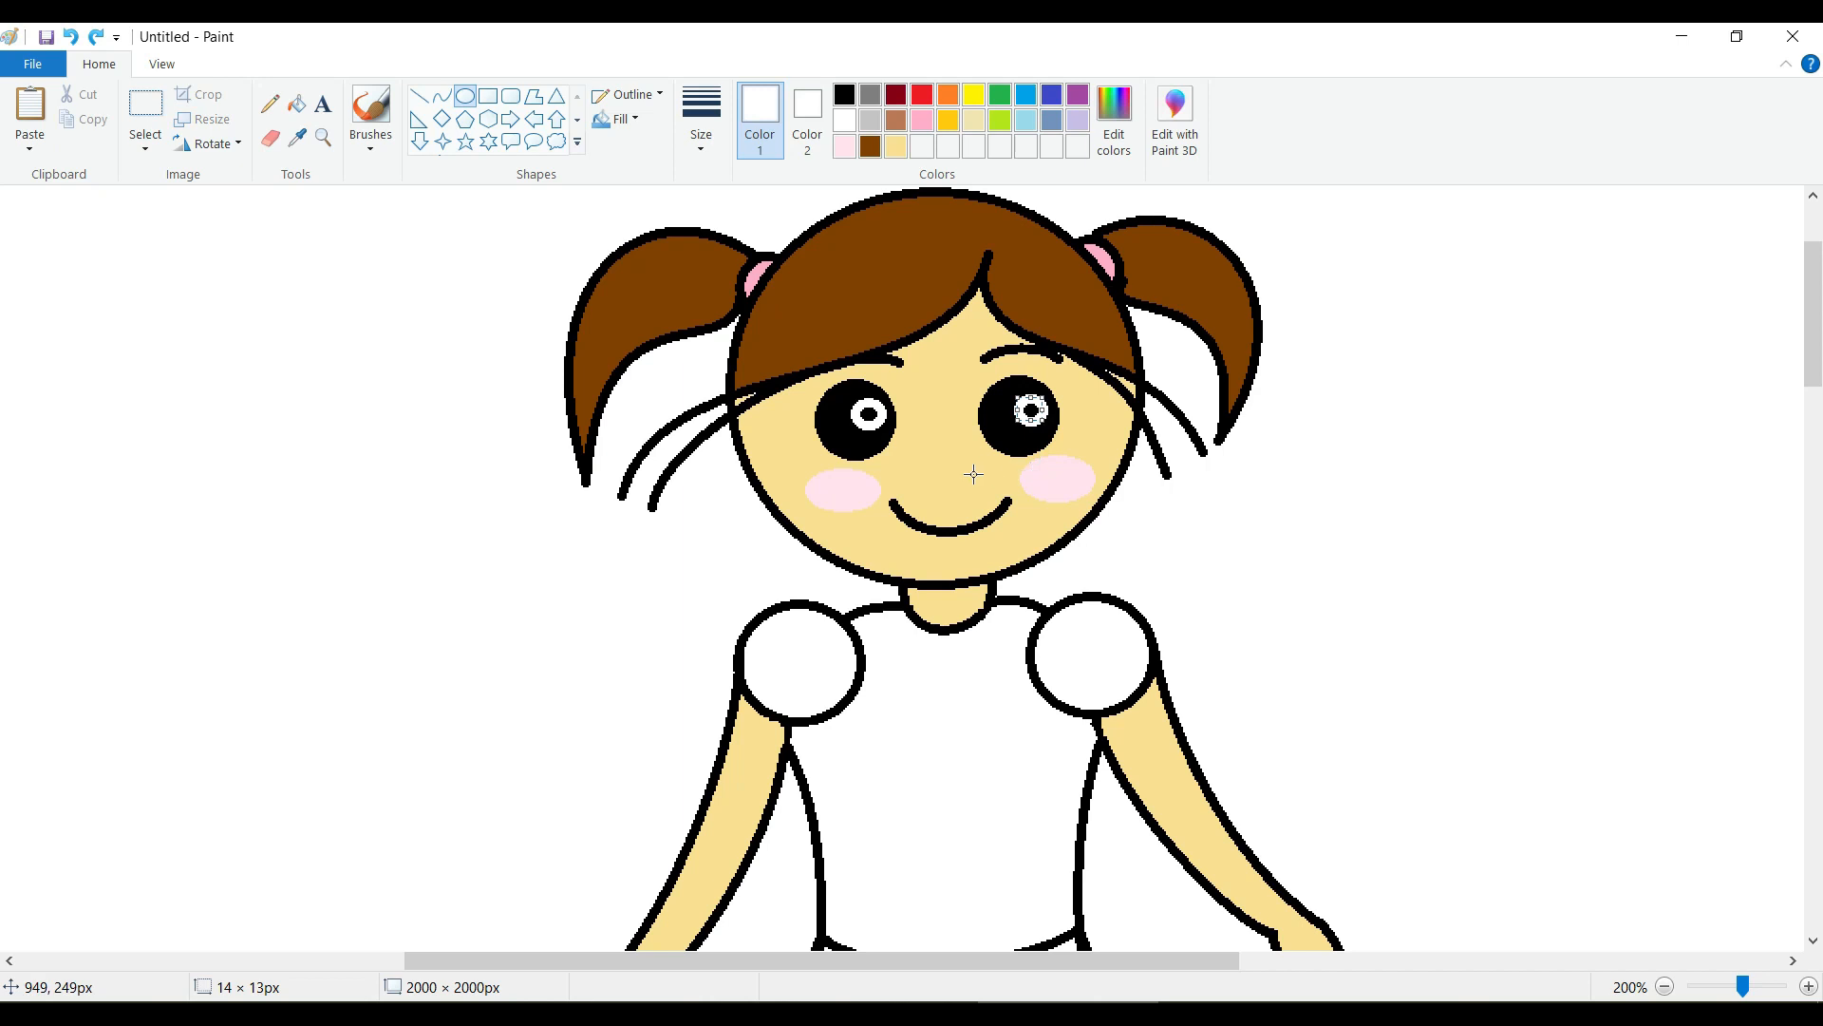
drag(845, 438, 854, 446)
drag(1012, 434, 1022, 441)
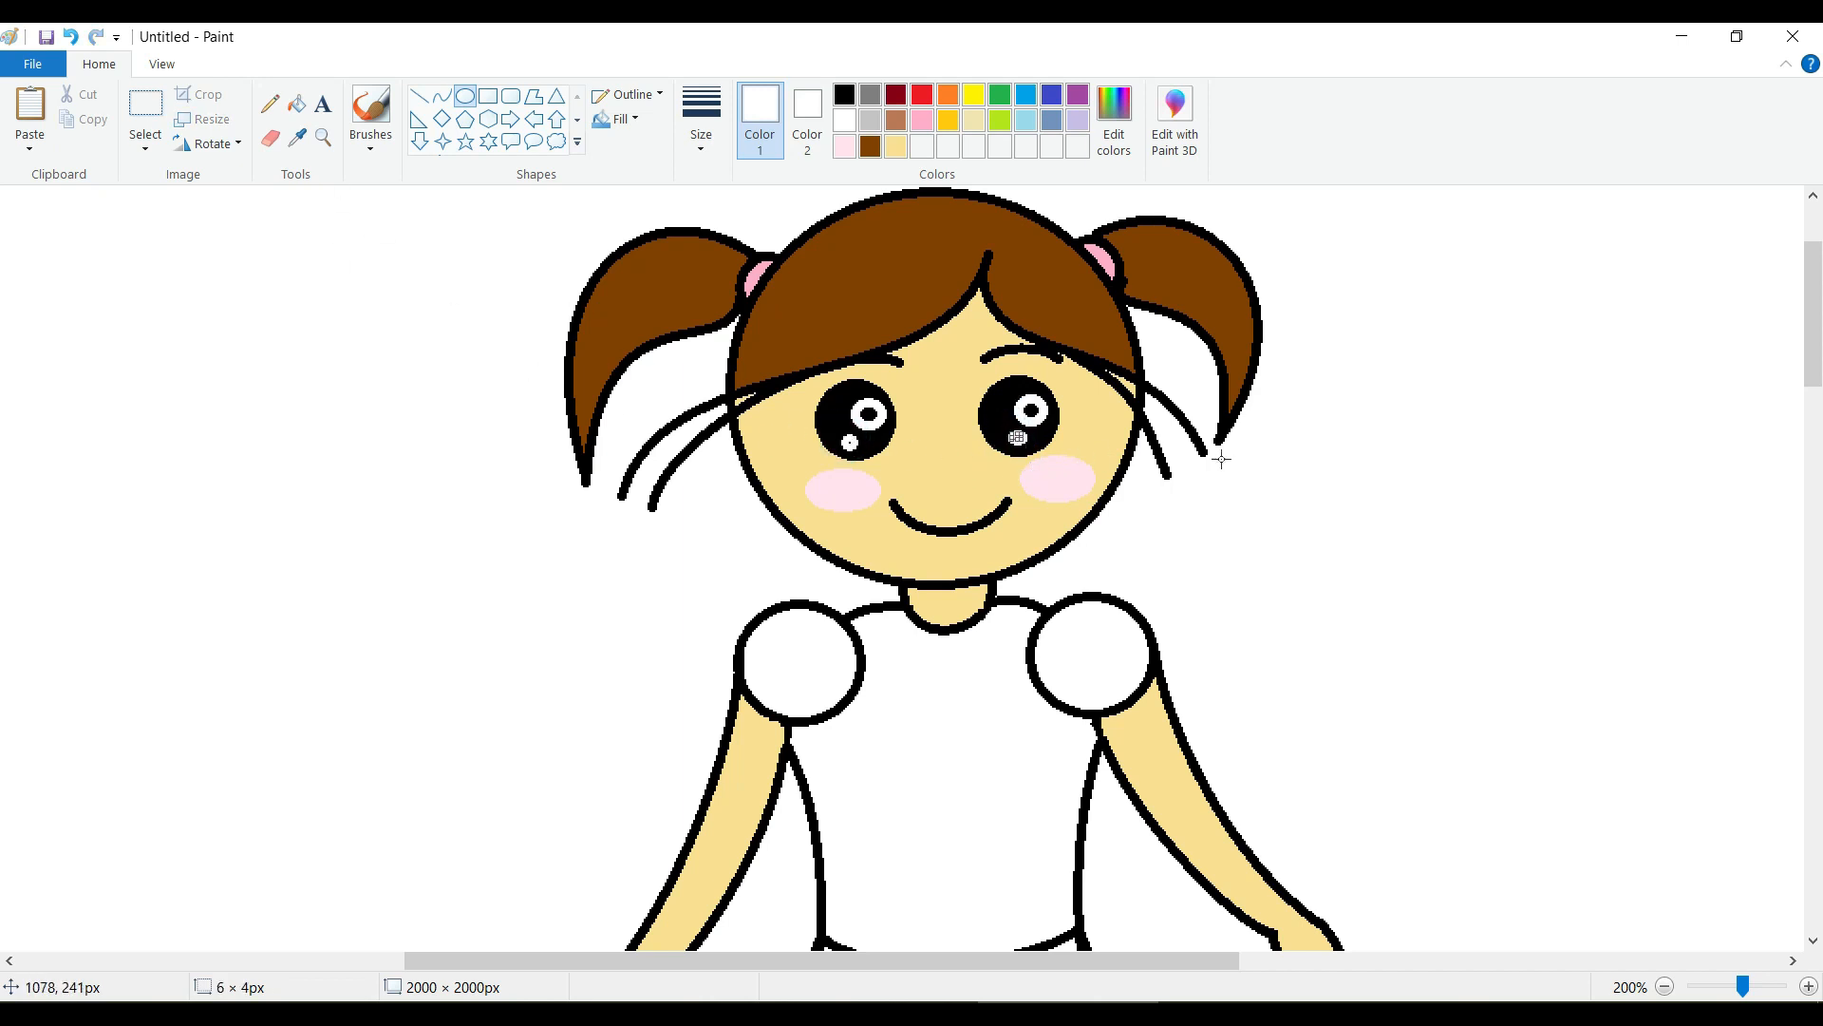
click(270, 105)
click(271, 104)
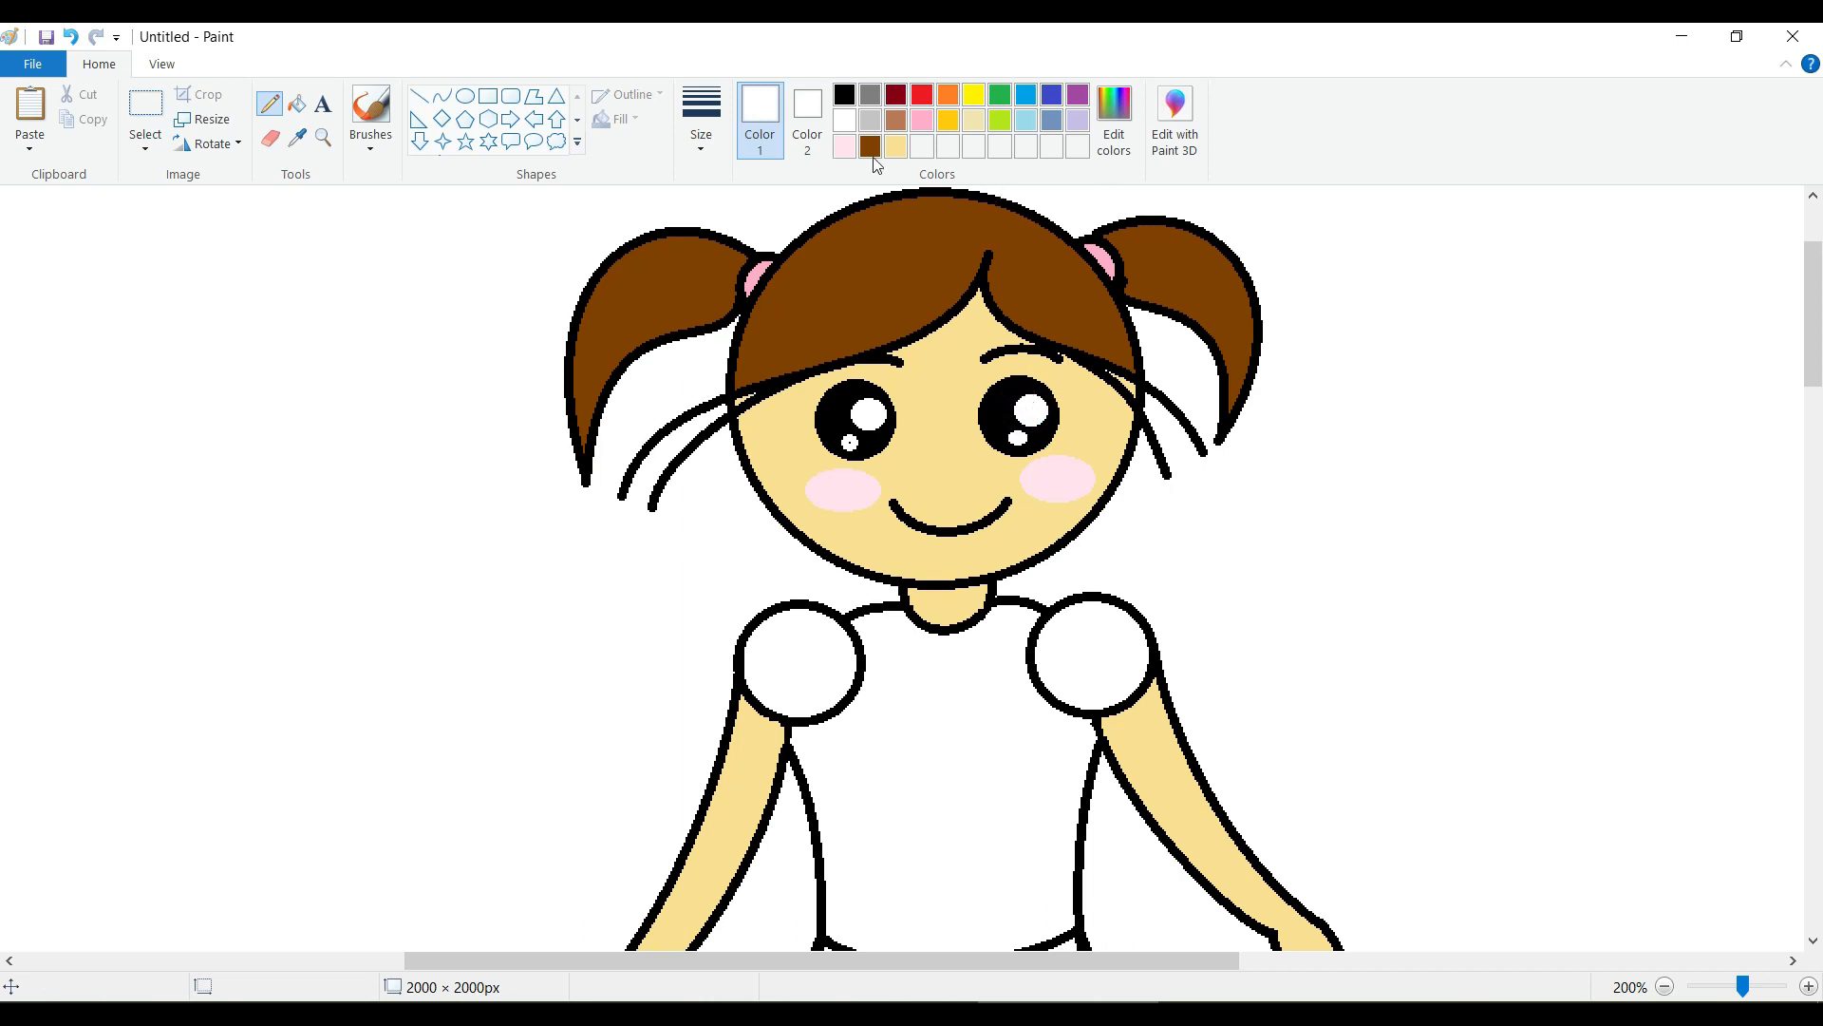
Add bright cyan, red 0, green 255, blue 255, to the custom colors and make it the drawing color.
click(1123, 152)
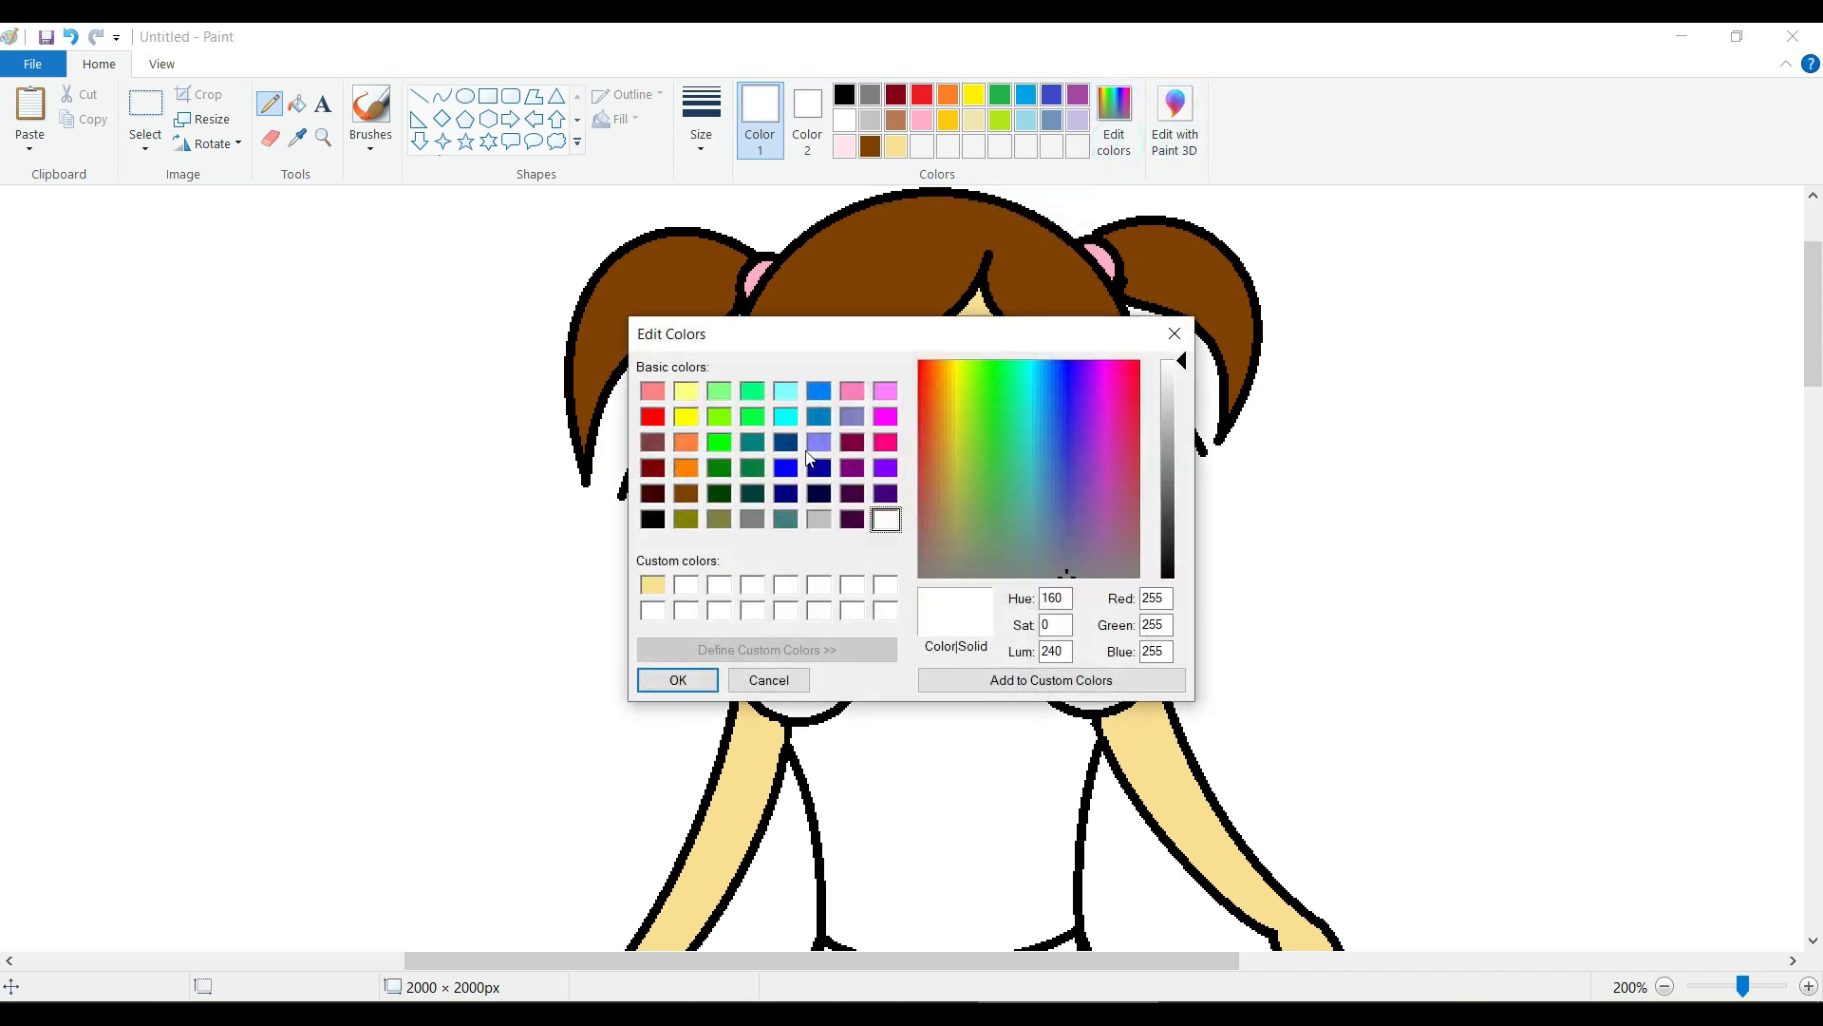
click(785, 419)
click(993, 679)
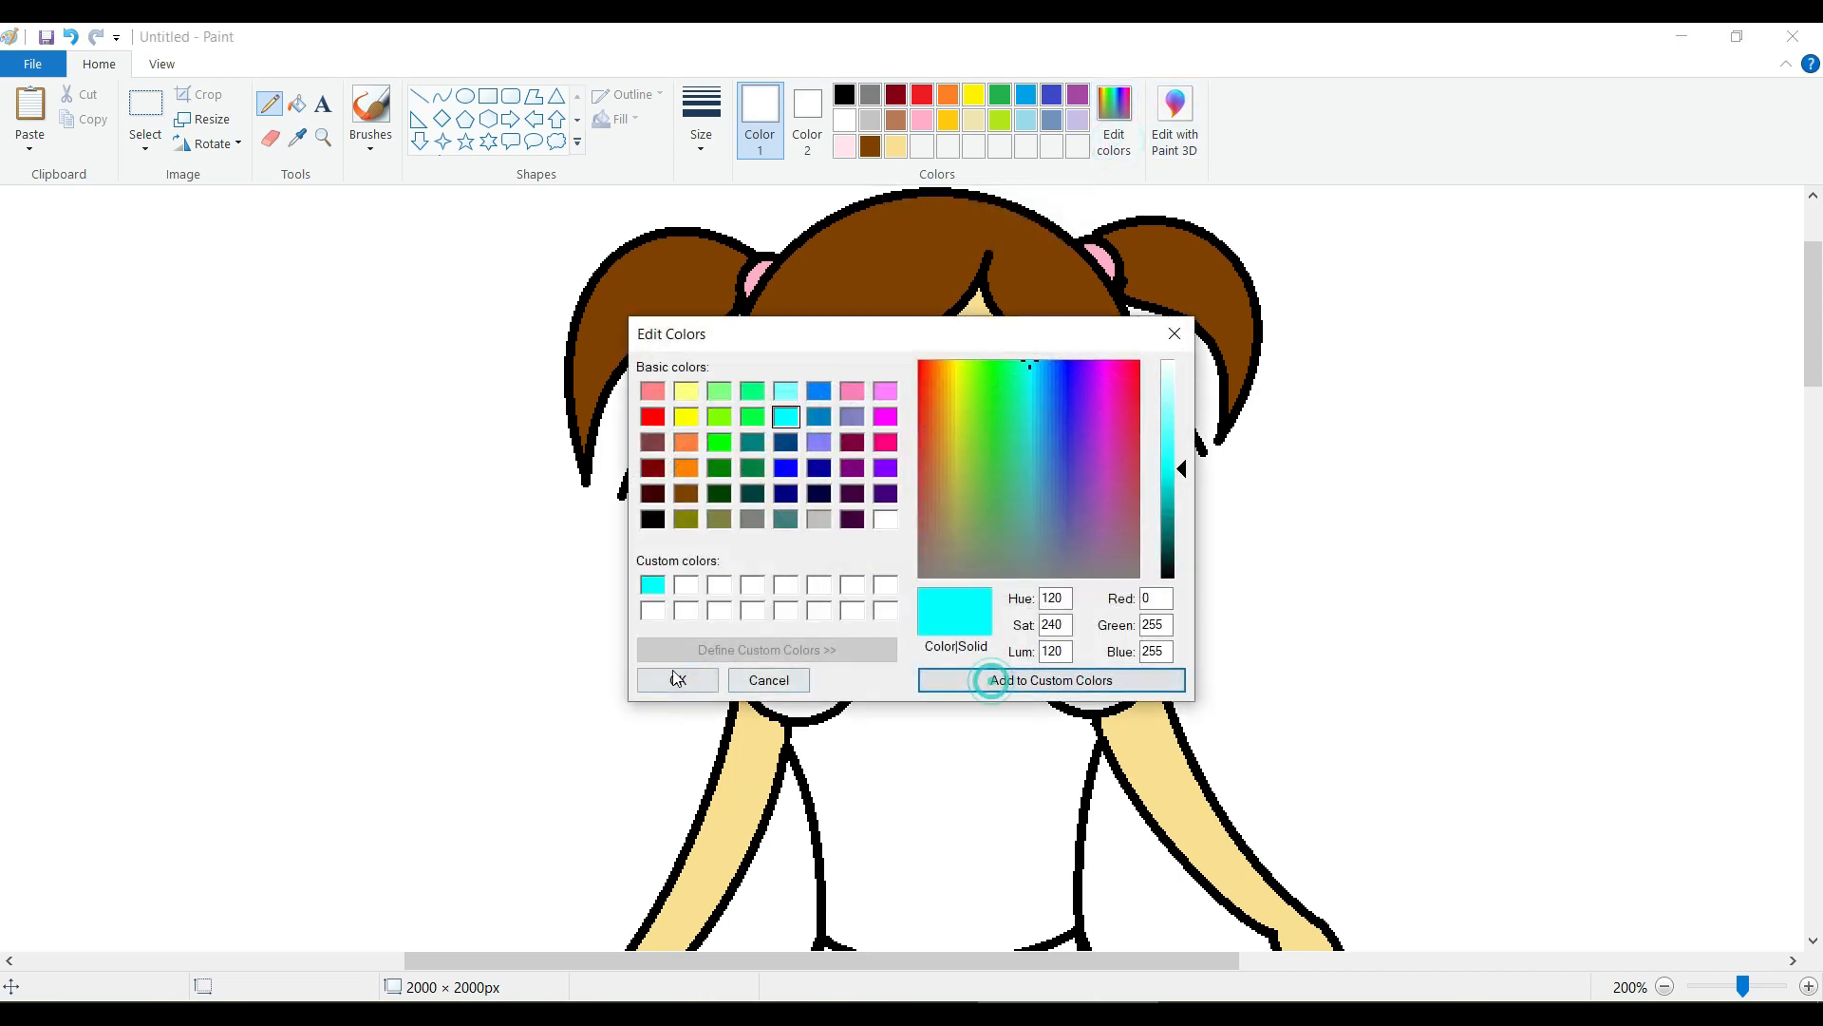
click(677, 680)
Fill both round sleeves and the skirt with the custom cyan.
scroll(886, 556, down, 5)
scroll(886, 555, up, 5)
click(298, 103)
click(807, 474)
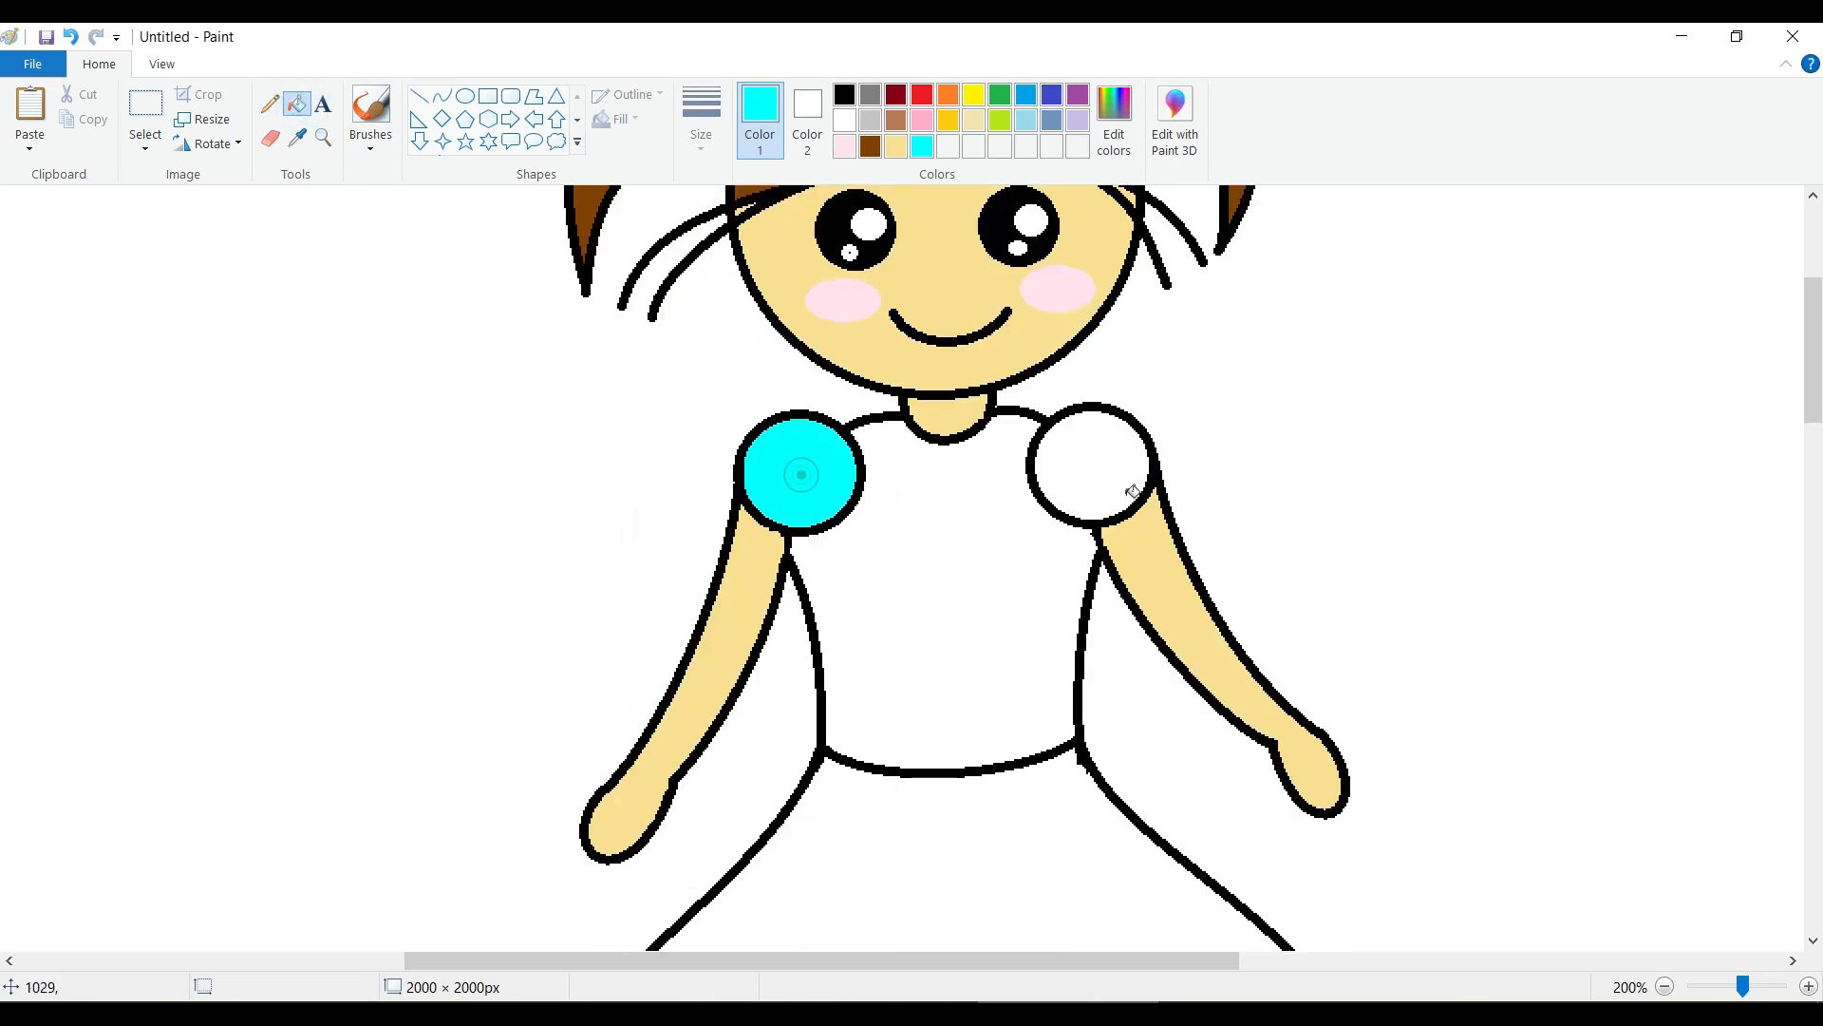
click(1121, 470)
scroll(1099, 521, down, 5)
click(1098, 520)
scroll(1118, 516, up, 5)
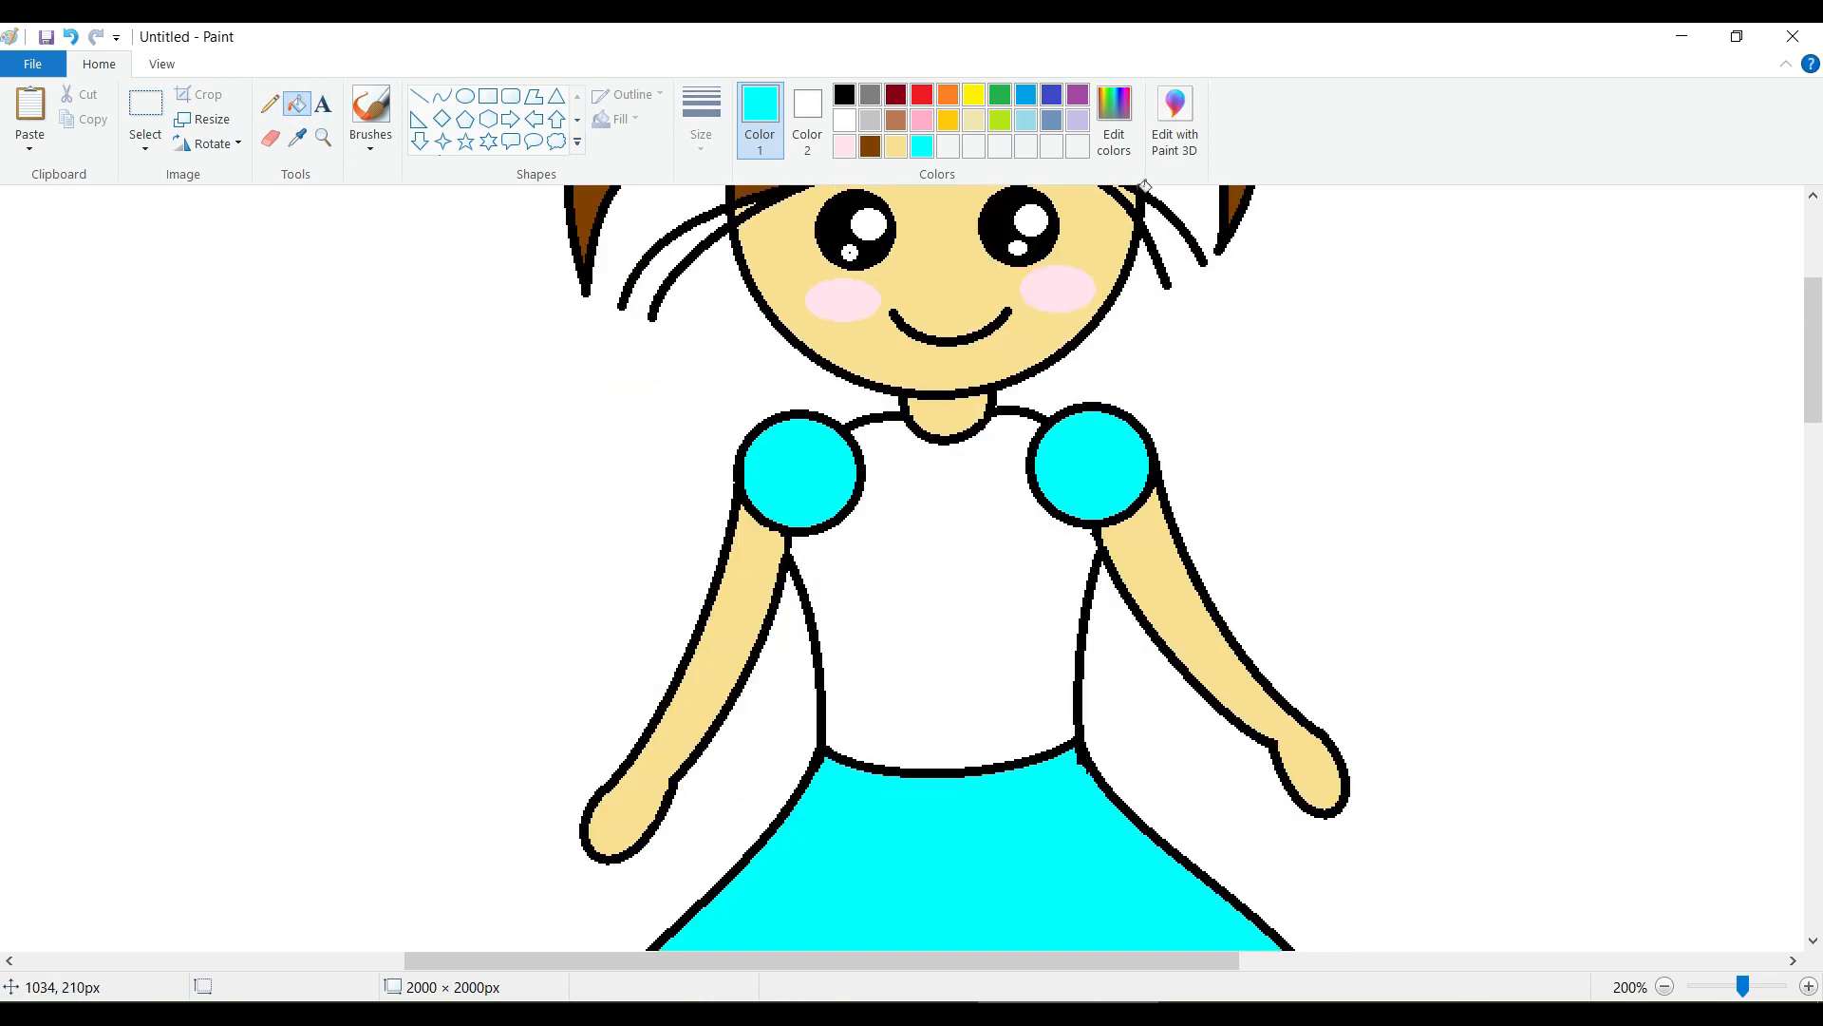
Darken the cyan to a teal, red 0, green 162, blue 162, and fill the dress bodice with it.
click(1121, 123)
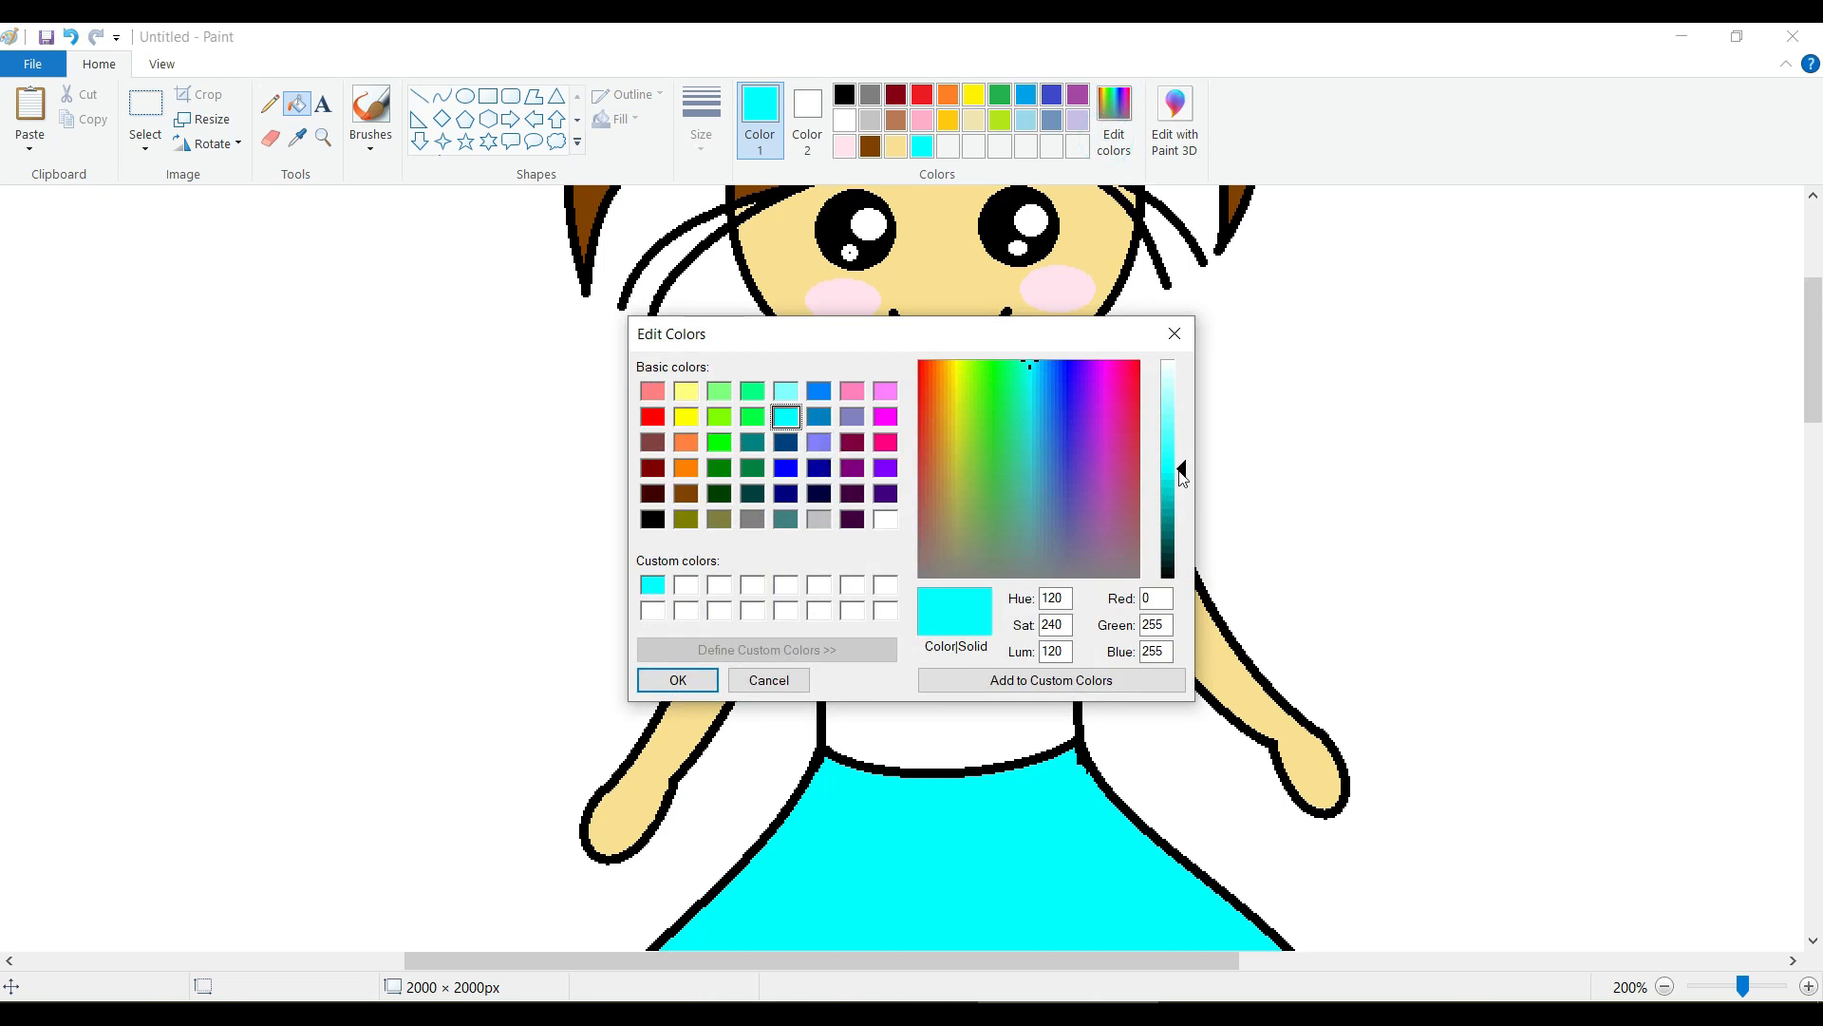
drag(1183, 471, 1180, 510)
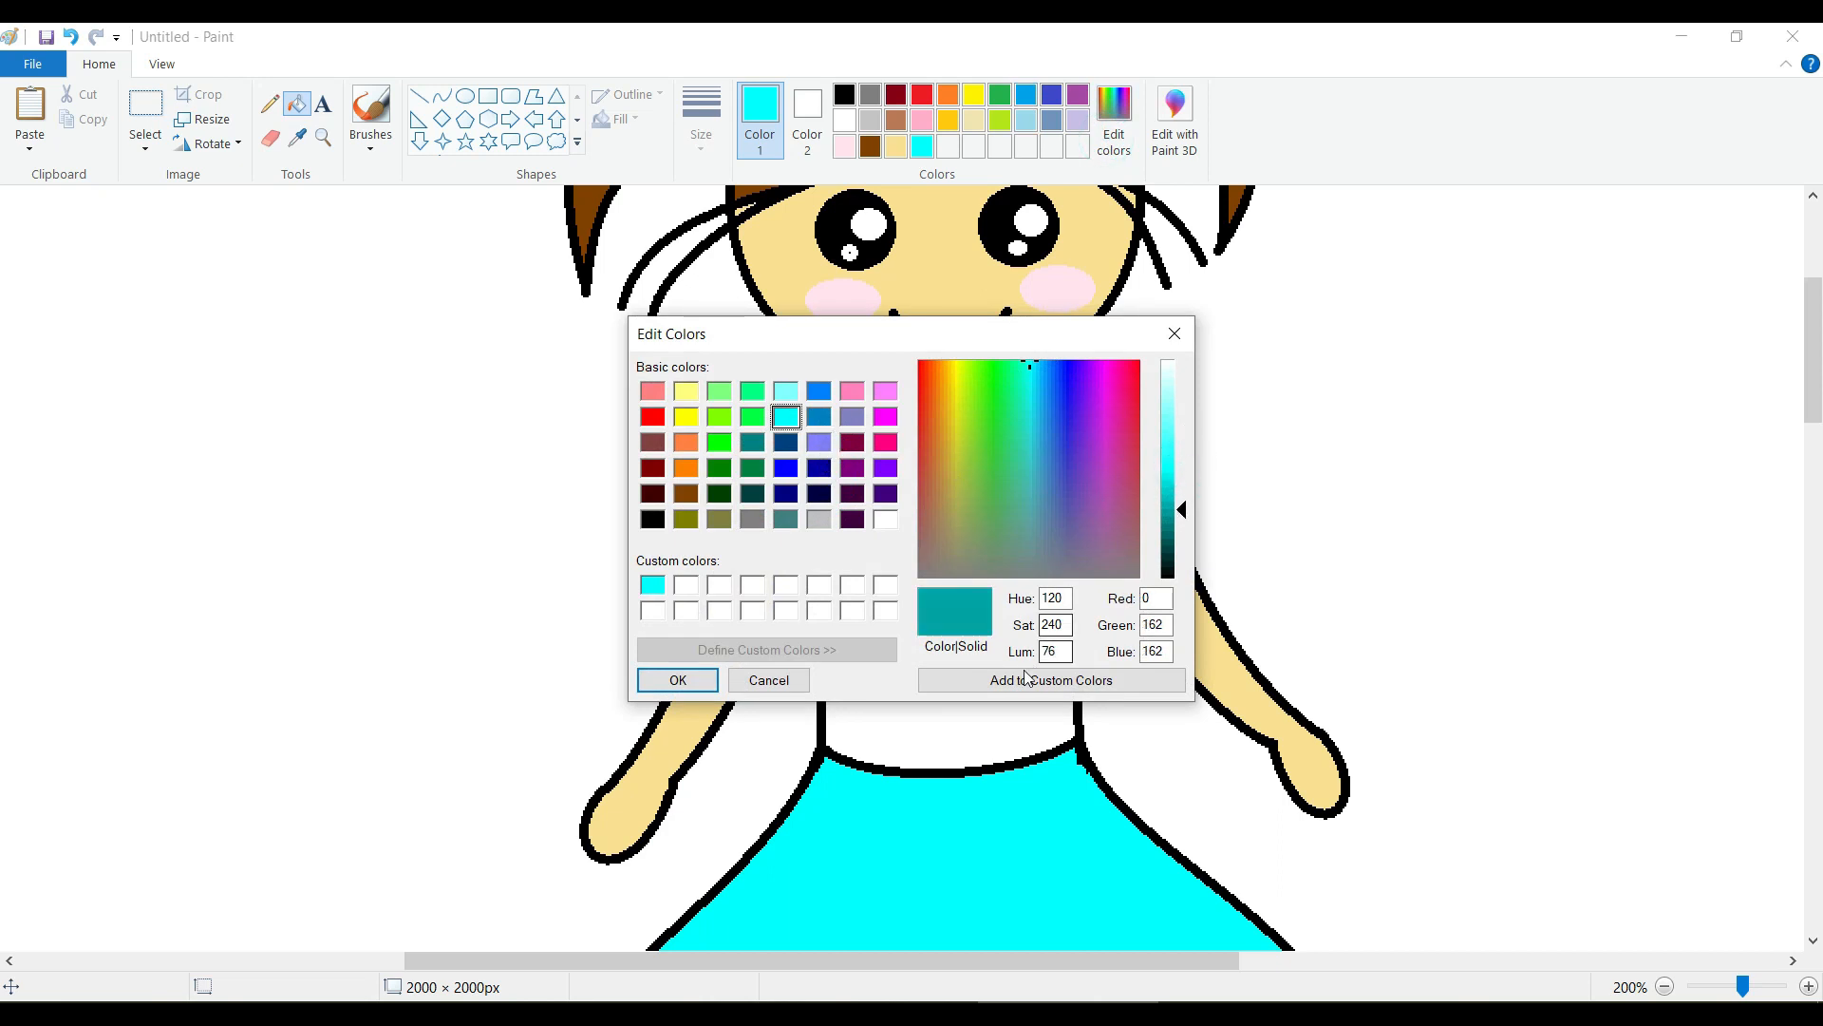
click(712, 676)
click(948, 566)
scroll(1025, 558, down, 5)
scroll(1030, 557, up, 5)
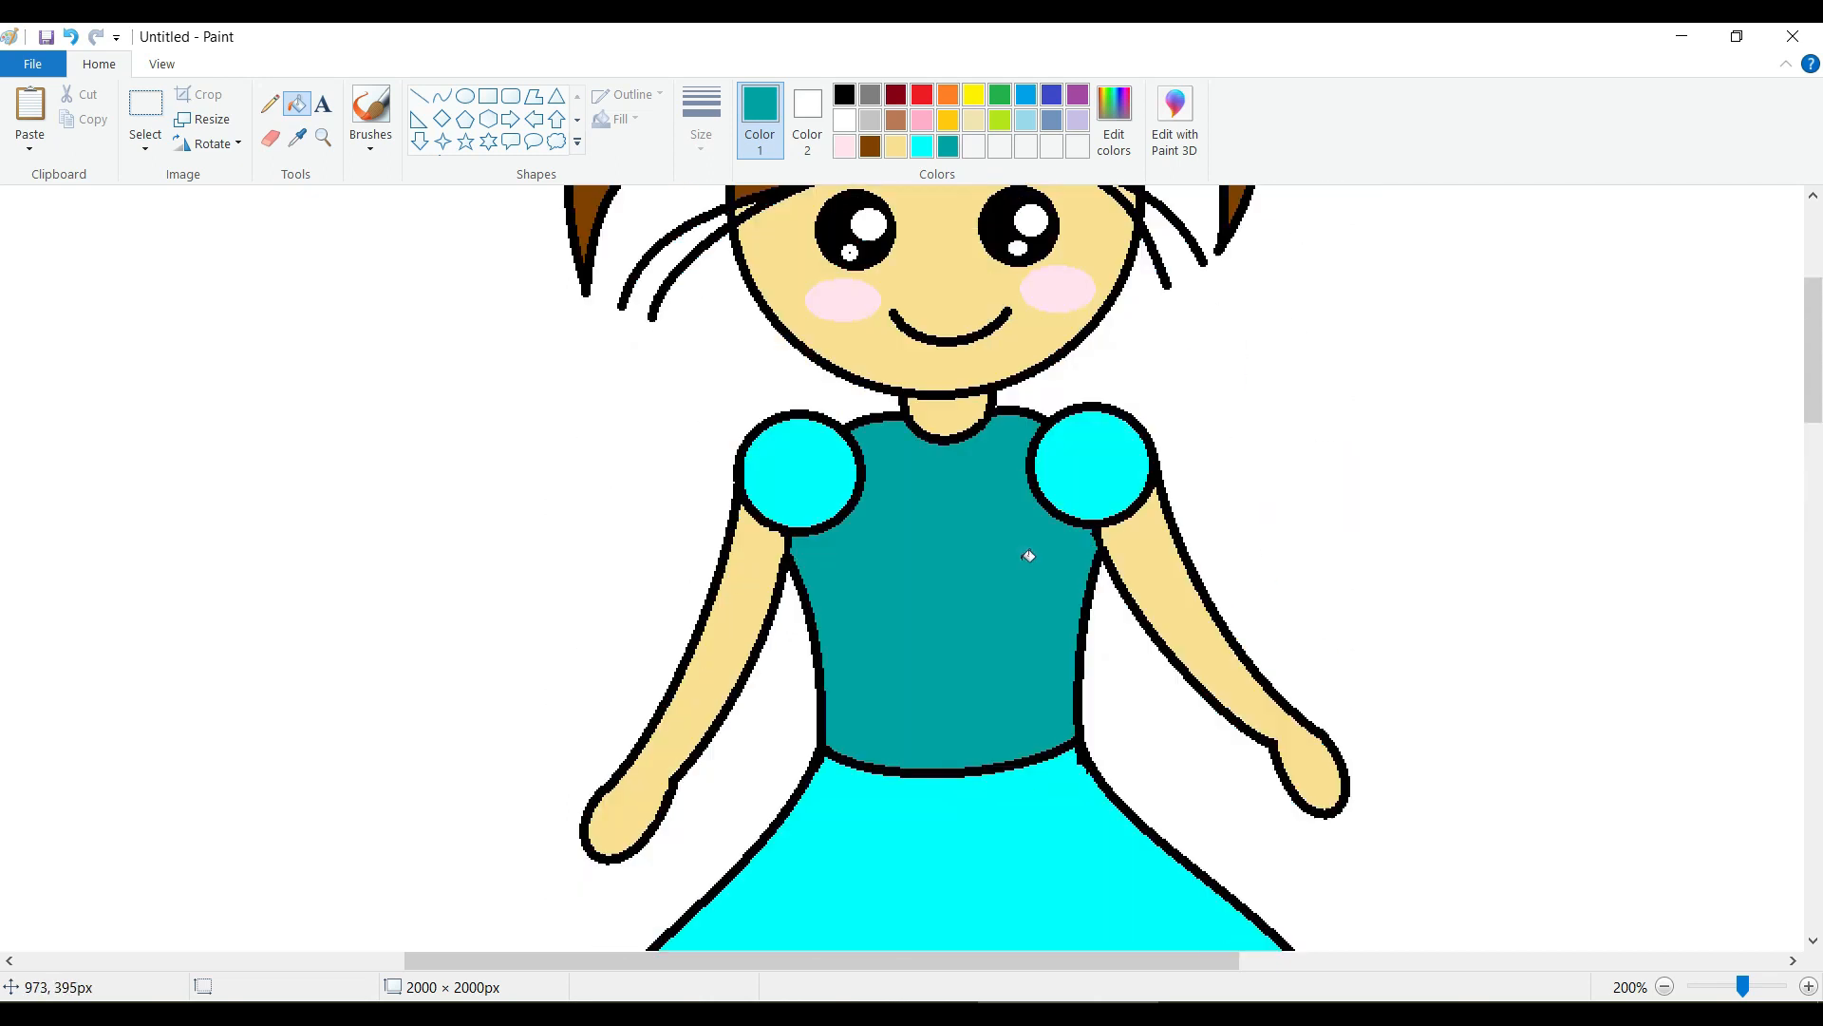
Cover the dark speck inside the left eye's small highlight with white using the Pencil tool.
scroll(1029, 555, up, 2)
drag(1742, 986, 1737, 986)
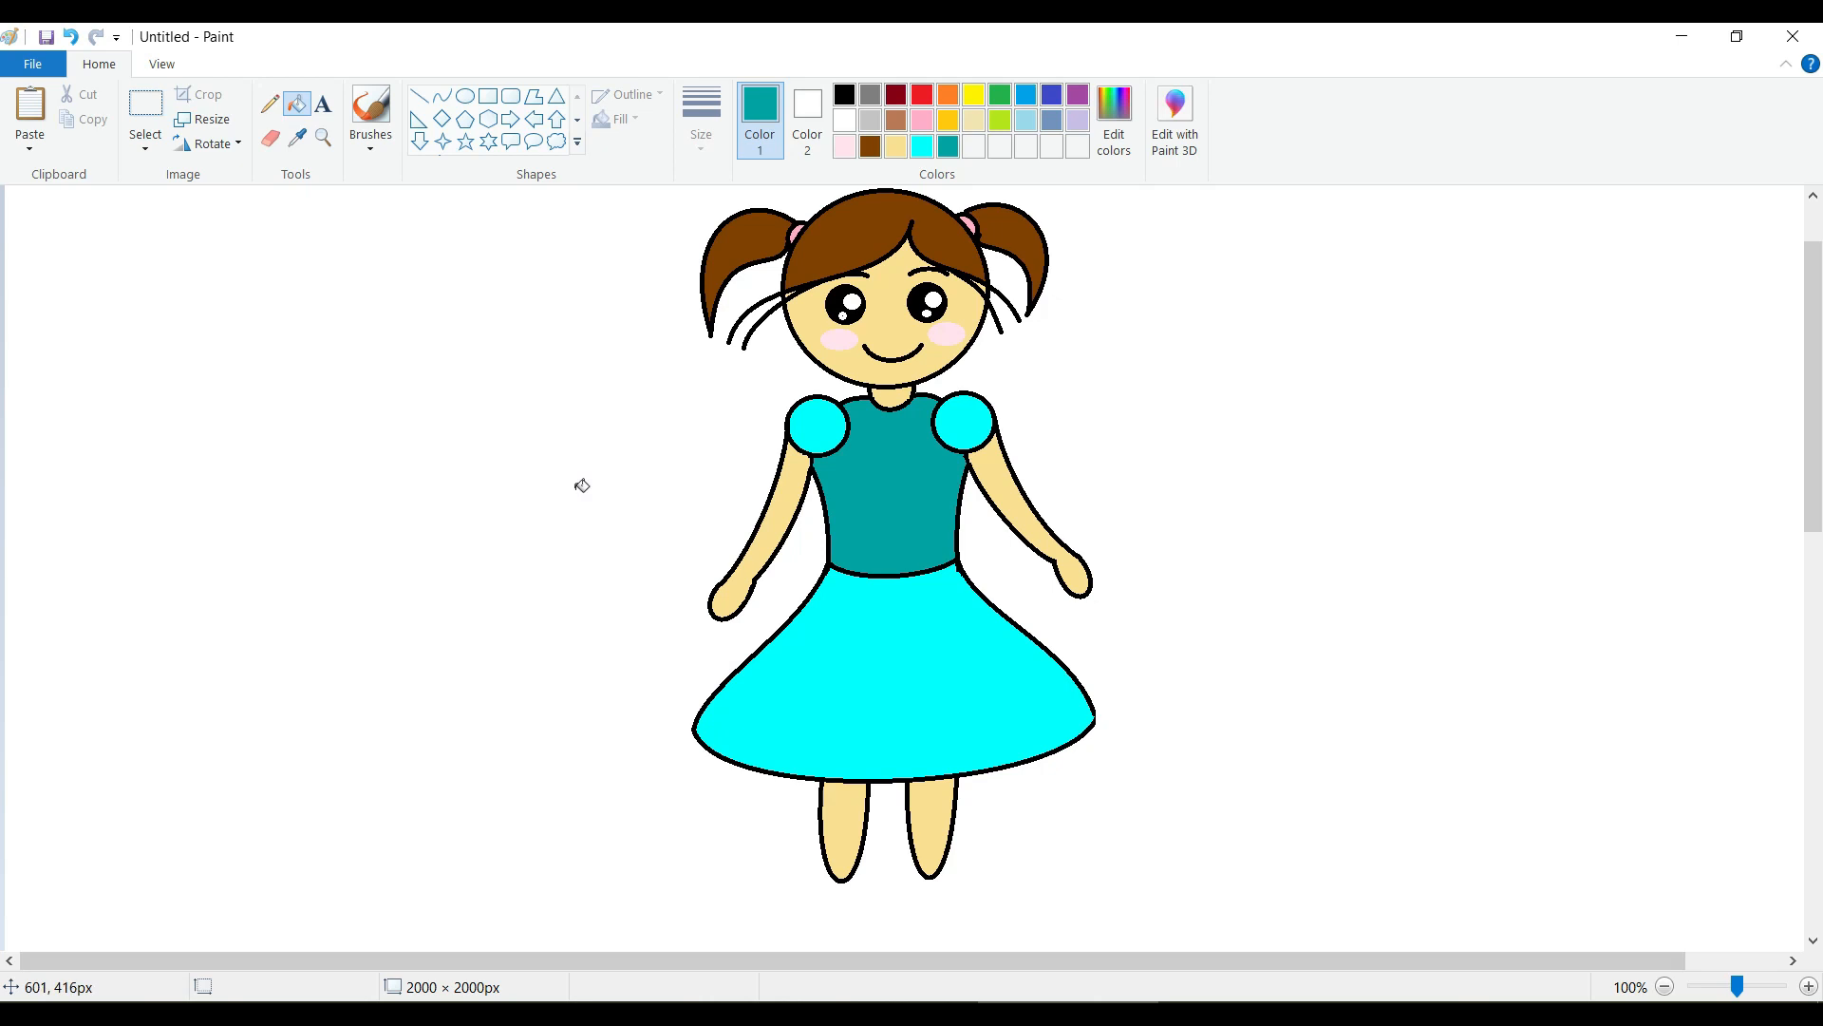
click(465, 96)
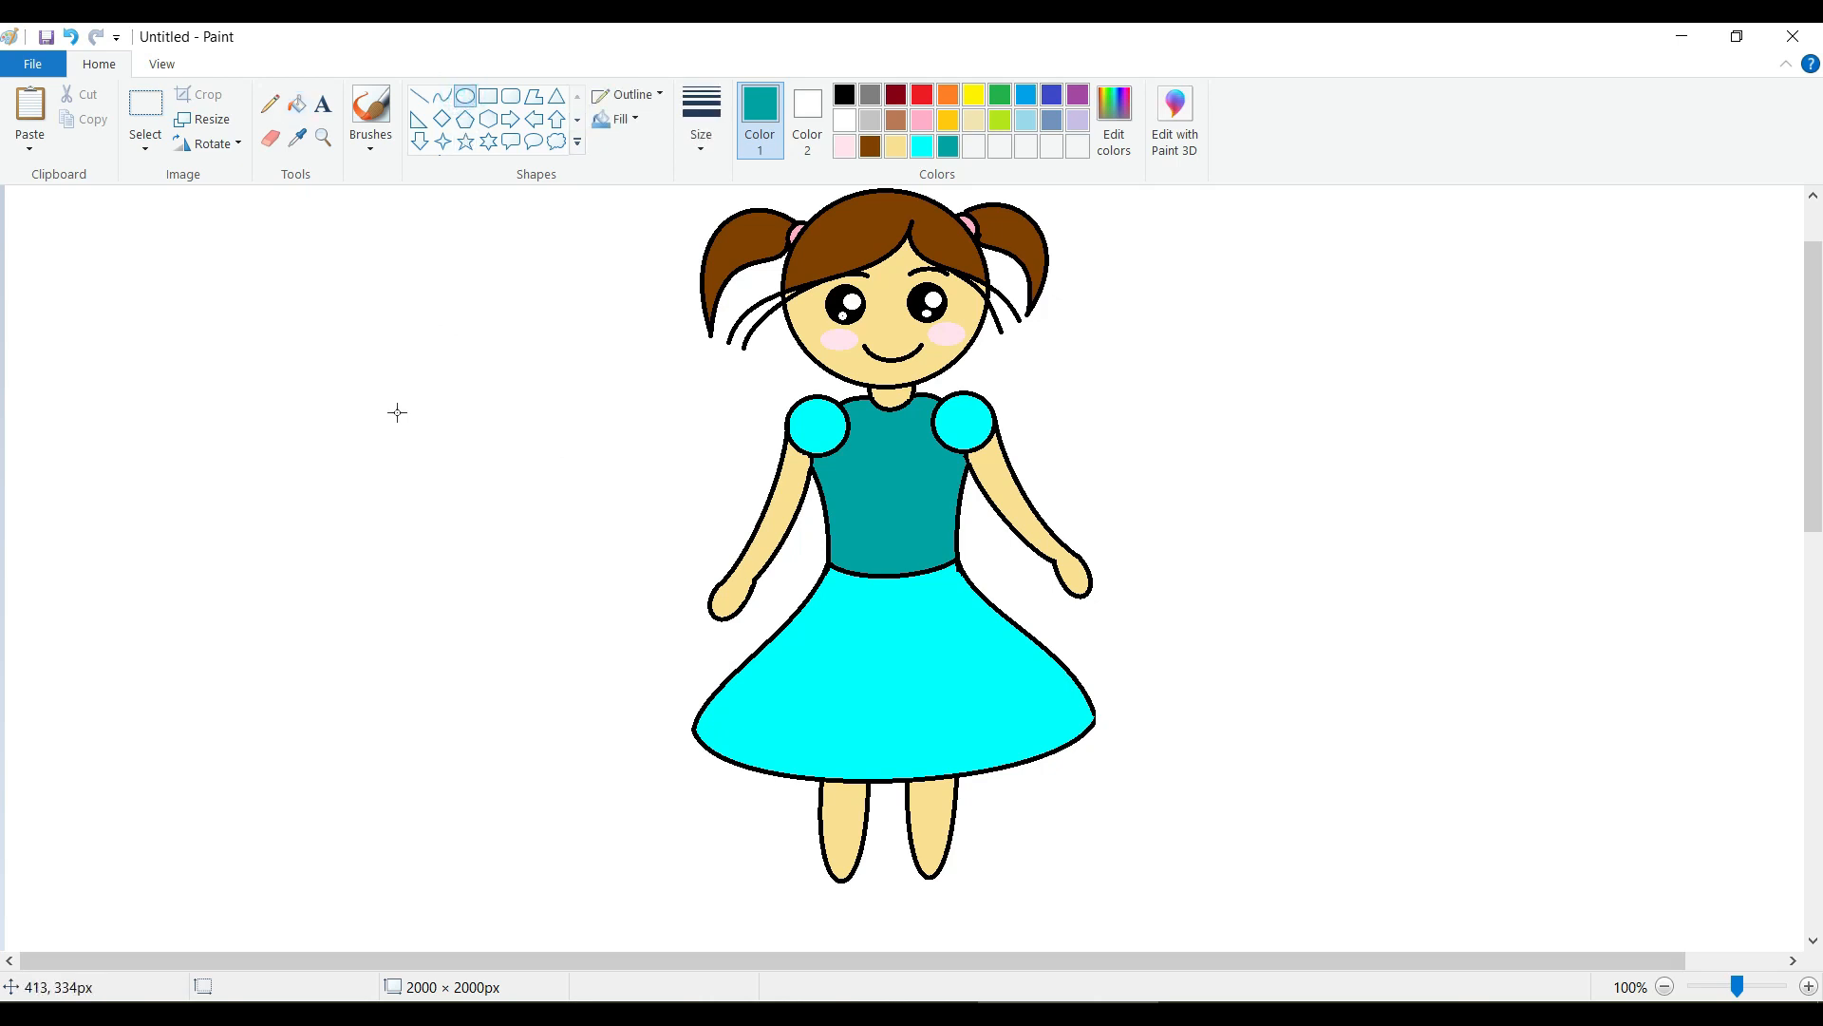
scroll(1090, 424, up, 2)
drag(1737, 987, 1743, 986)
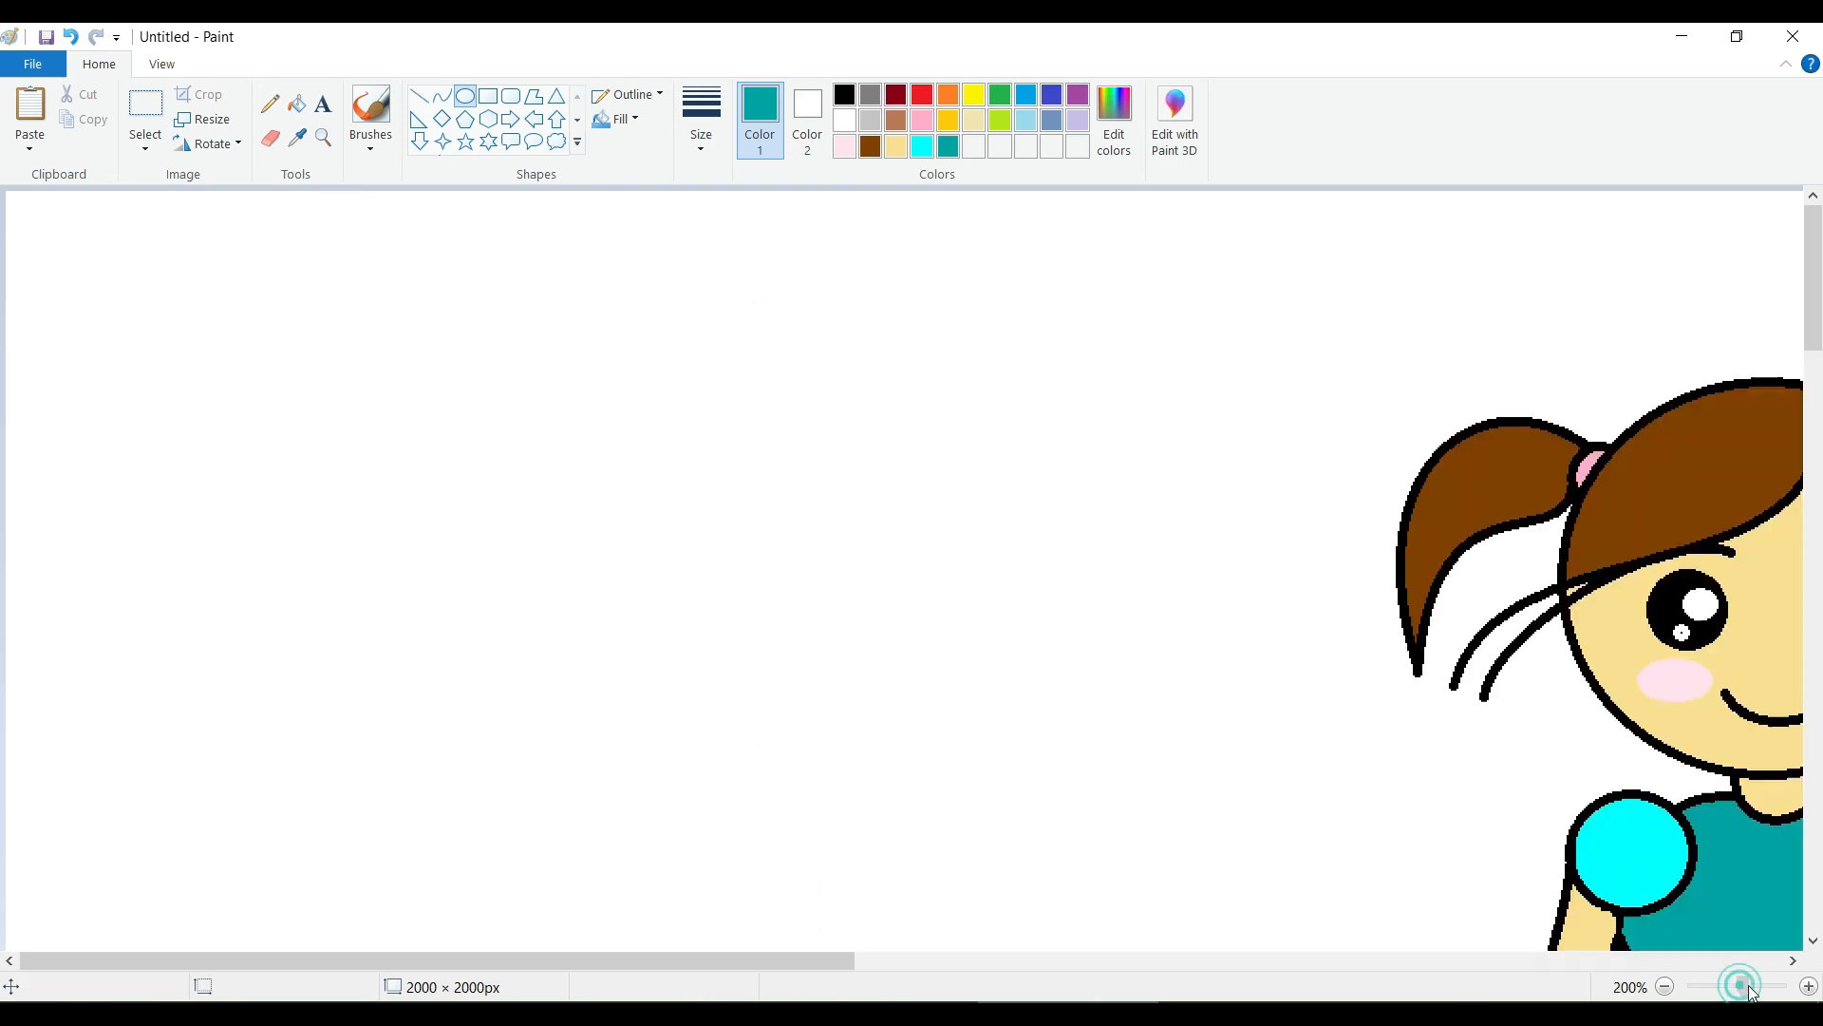
drag(805, 961, 1156, 966)
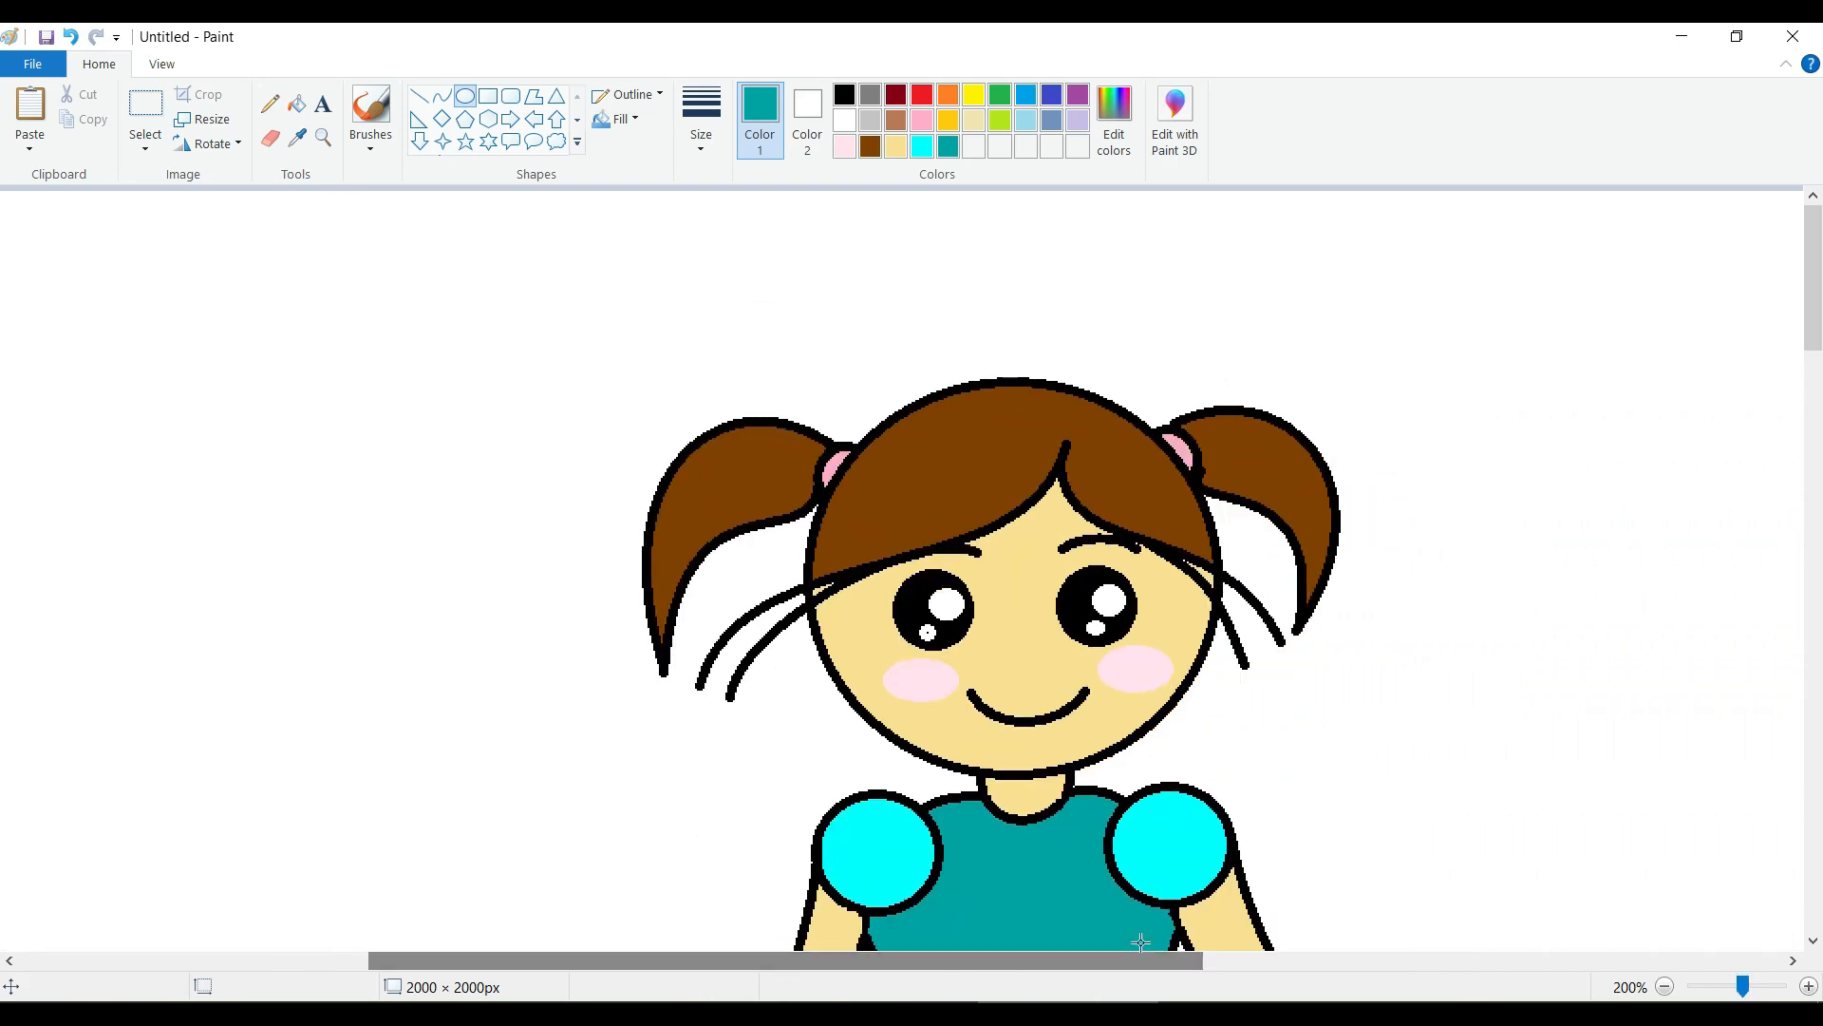
click(844, 120)
click(269, 102)
click(928, 633)
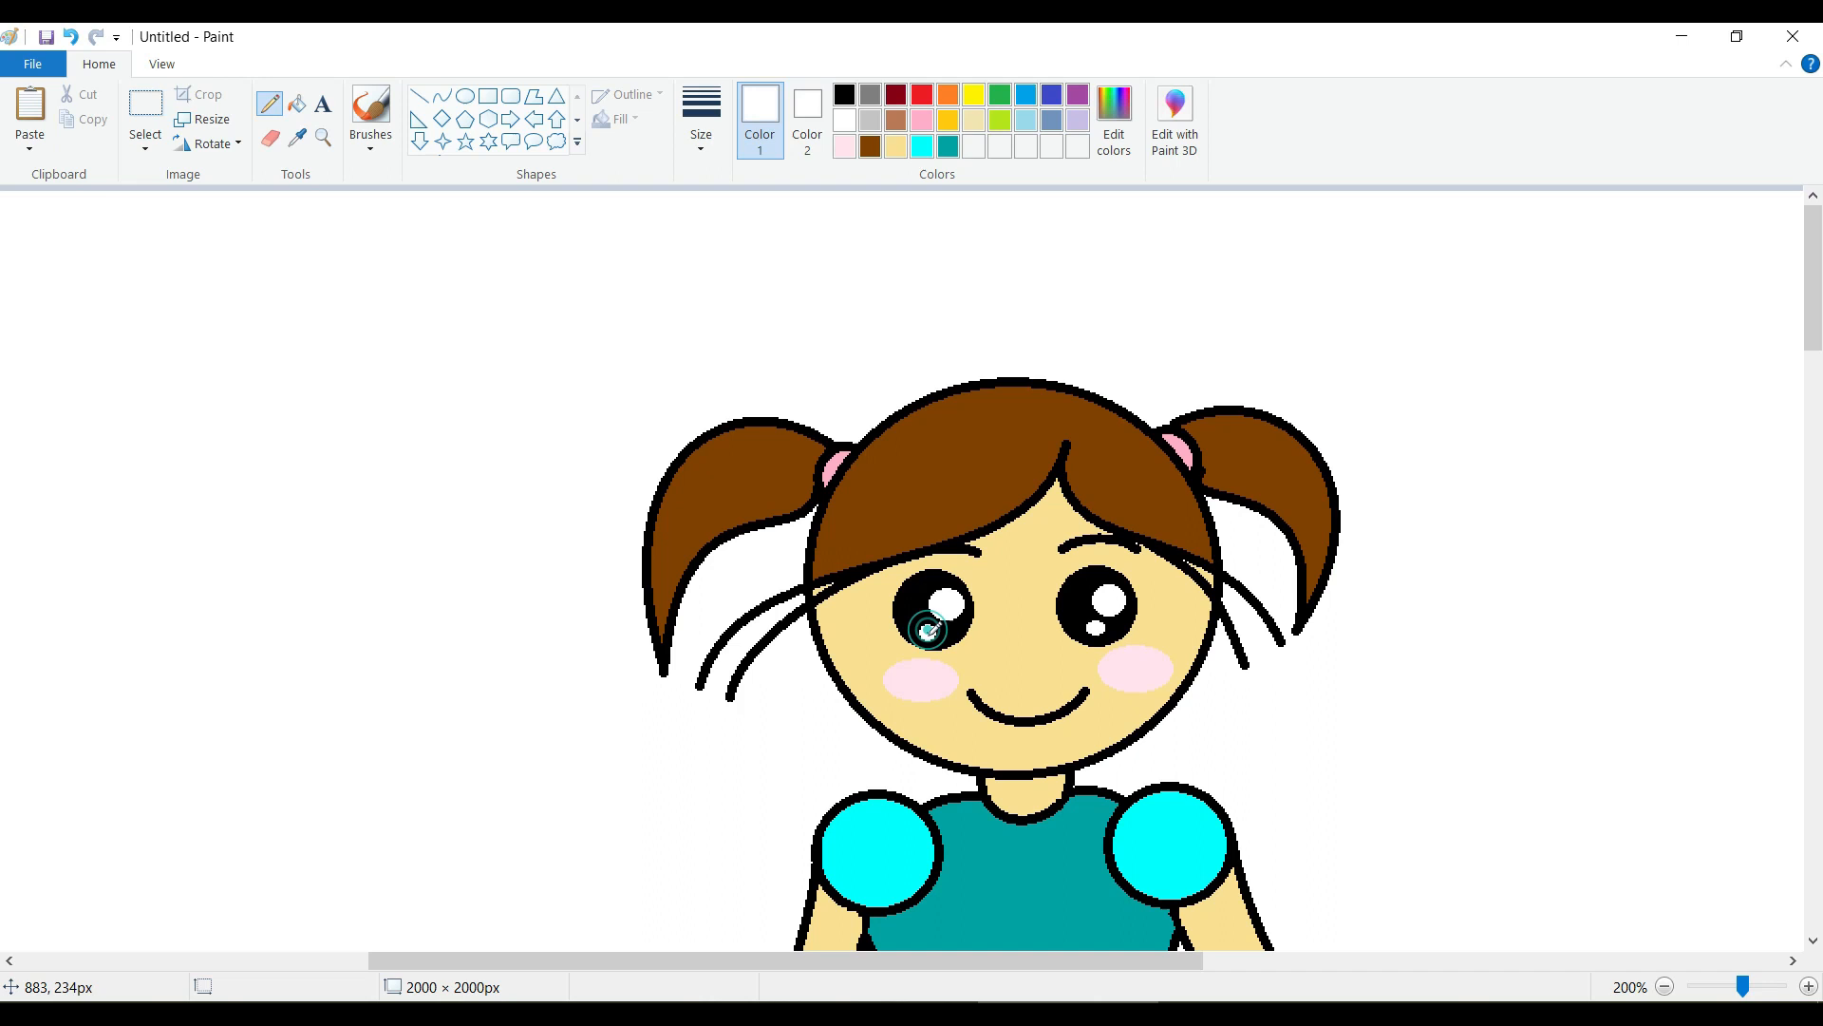
Draw a small arched nose in pale cream between the cheeks, just above the mouth.
scroll(1213, 581, down, 2)
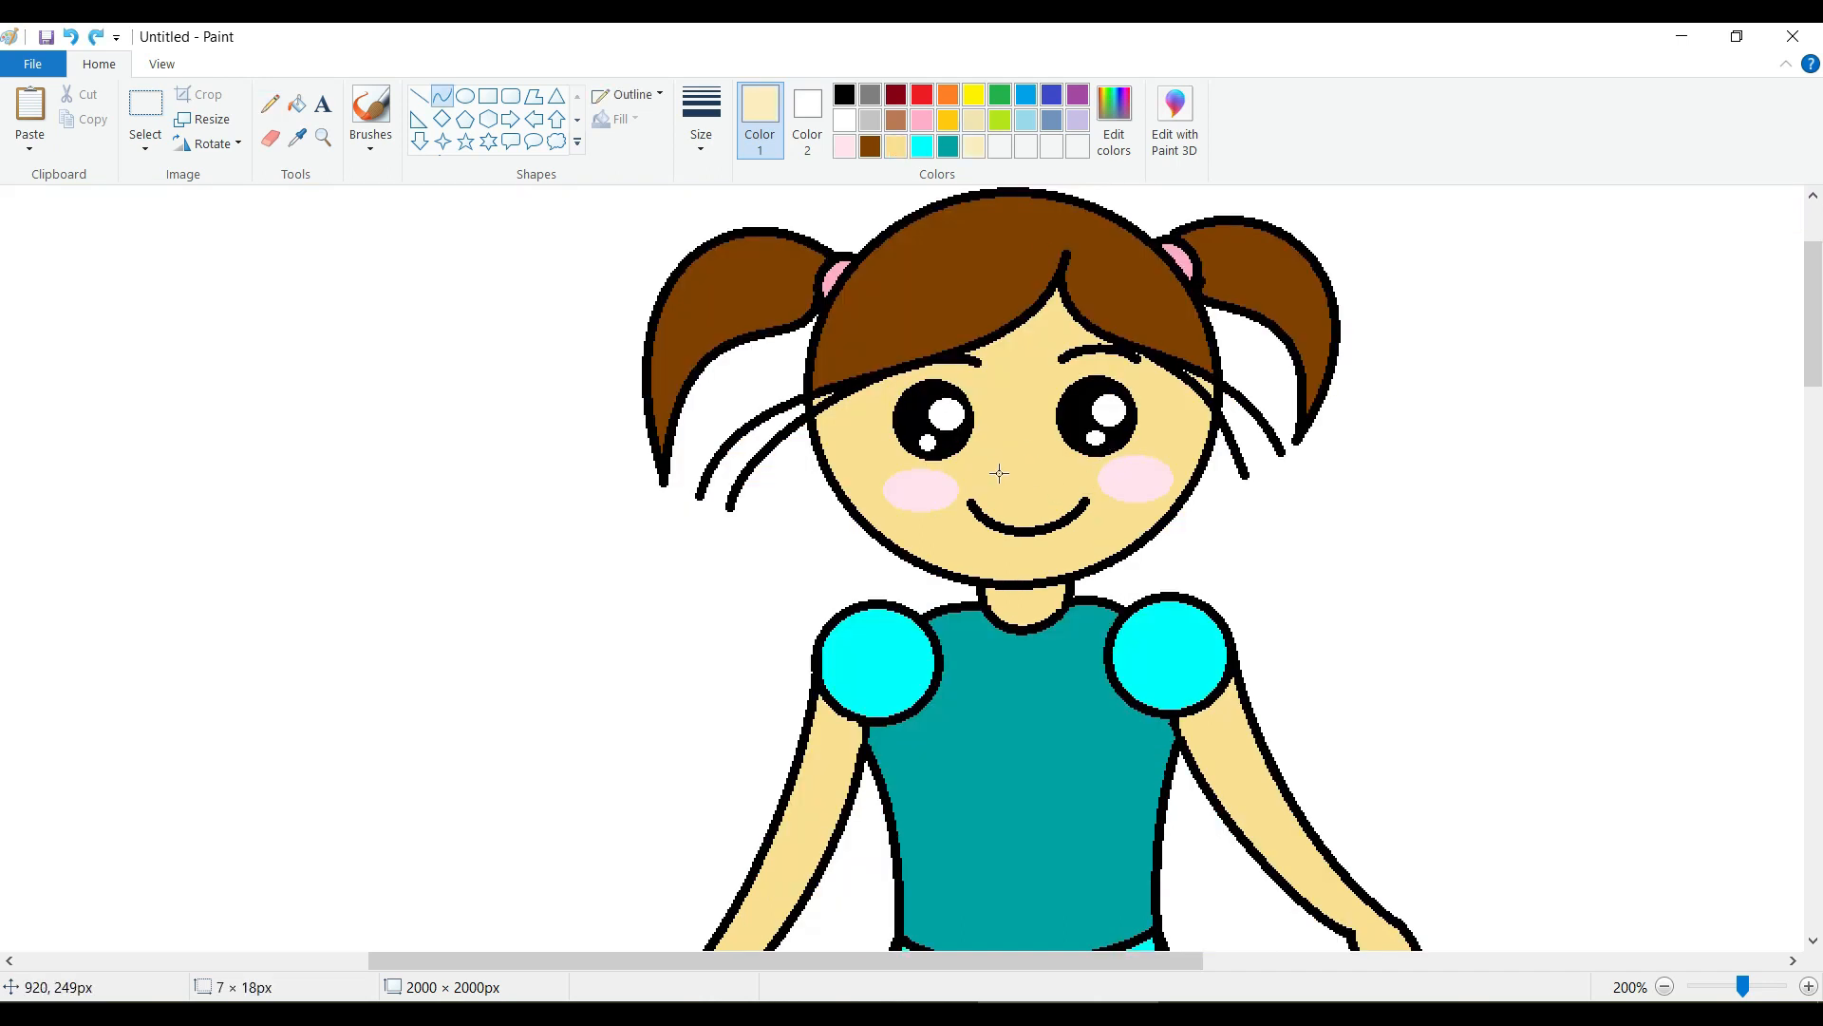
drag(999, 473, 1039, 458)
click(1270, 488)
Try a pale cream six-point star about 67 × 63 px on the bodice and undo it.
scroll(1068, 537, down, 6)
scroll(1068, 533, up, 3)
scroll(1073, 523, down, 2)
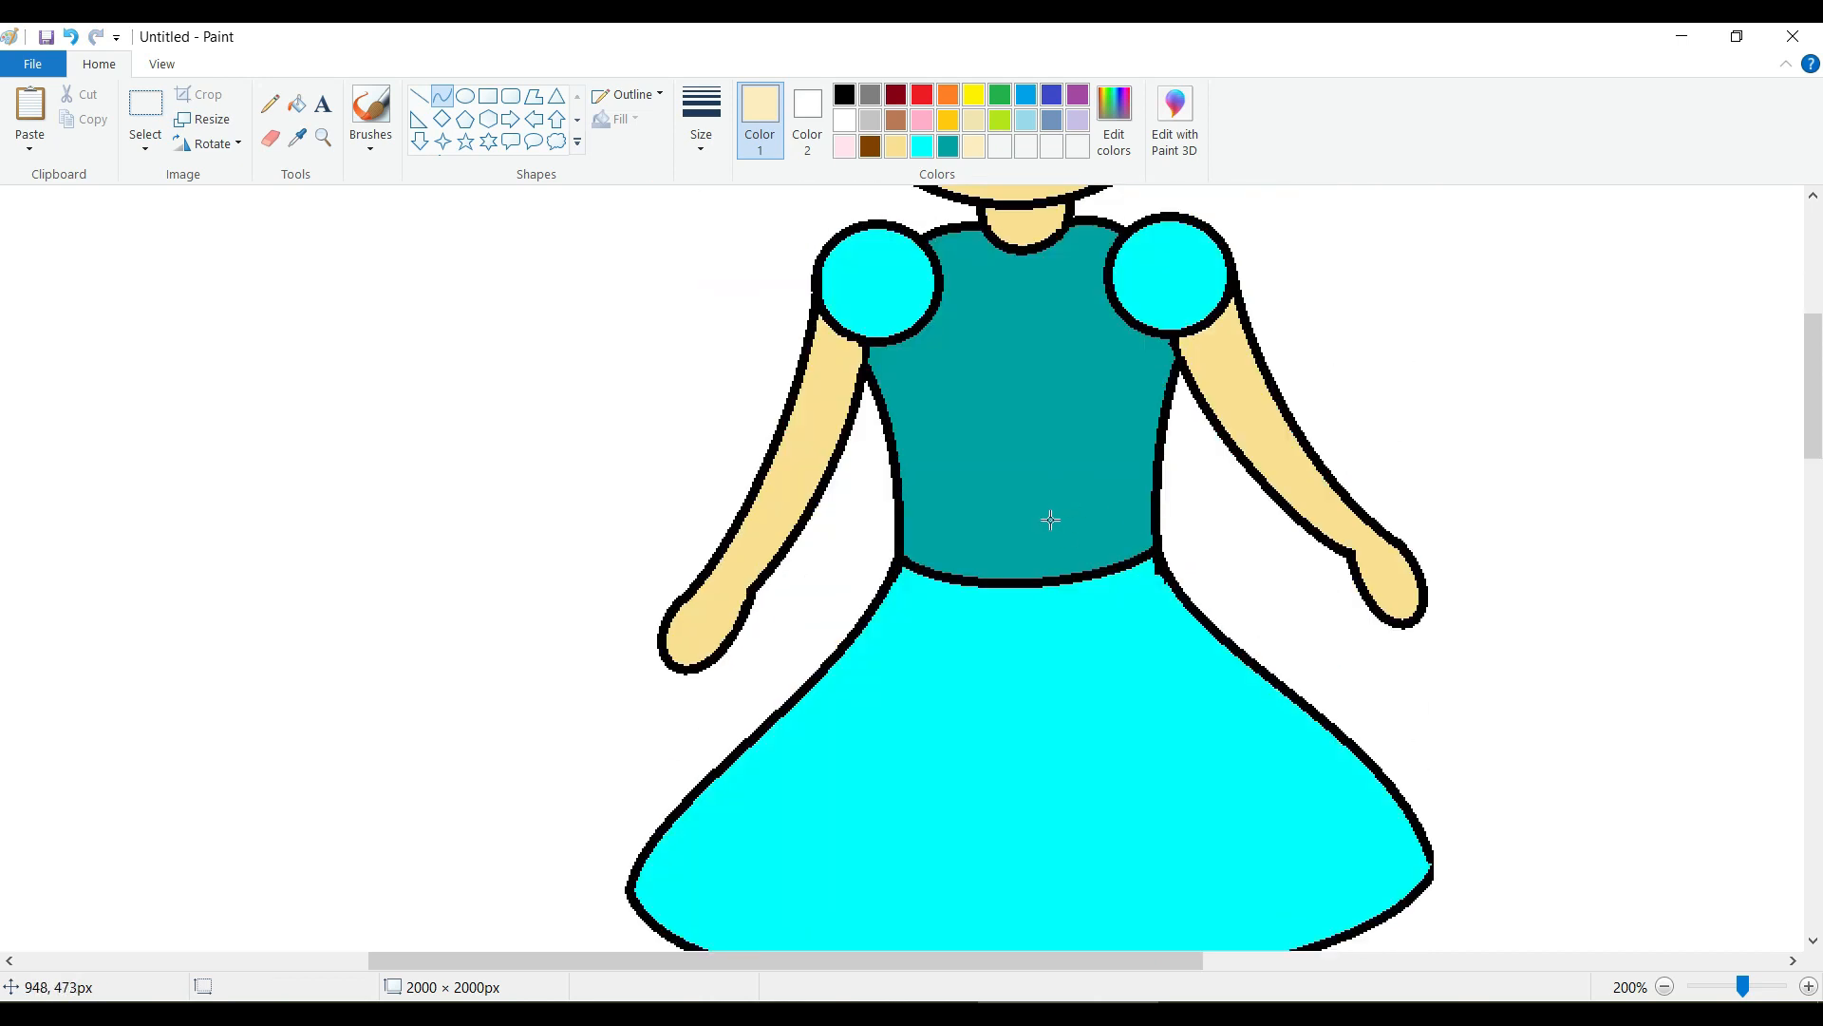
scroll(1035, 519, down, 3)
scroll(1035, 519, up, 3)
click(464, 95)
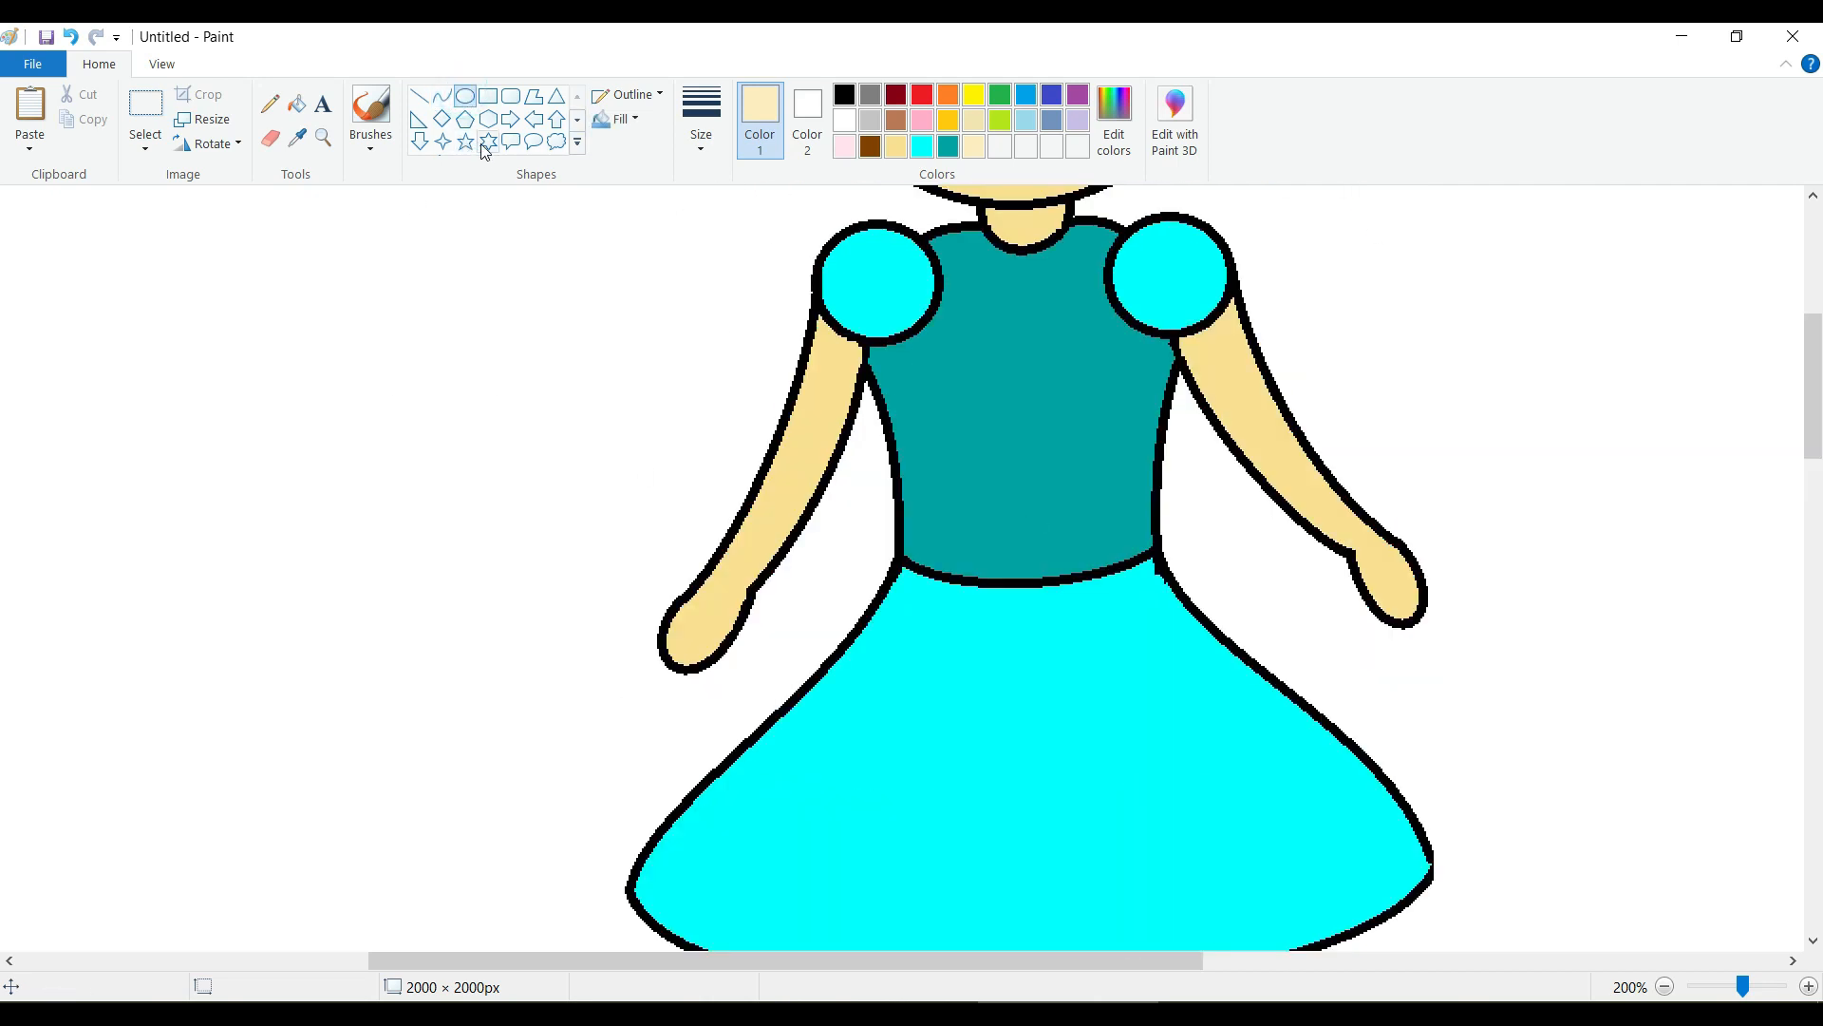
click(489, 142)
drag(963, 358, 1090, 470)
drag(1030, 415, 1022, 388)
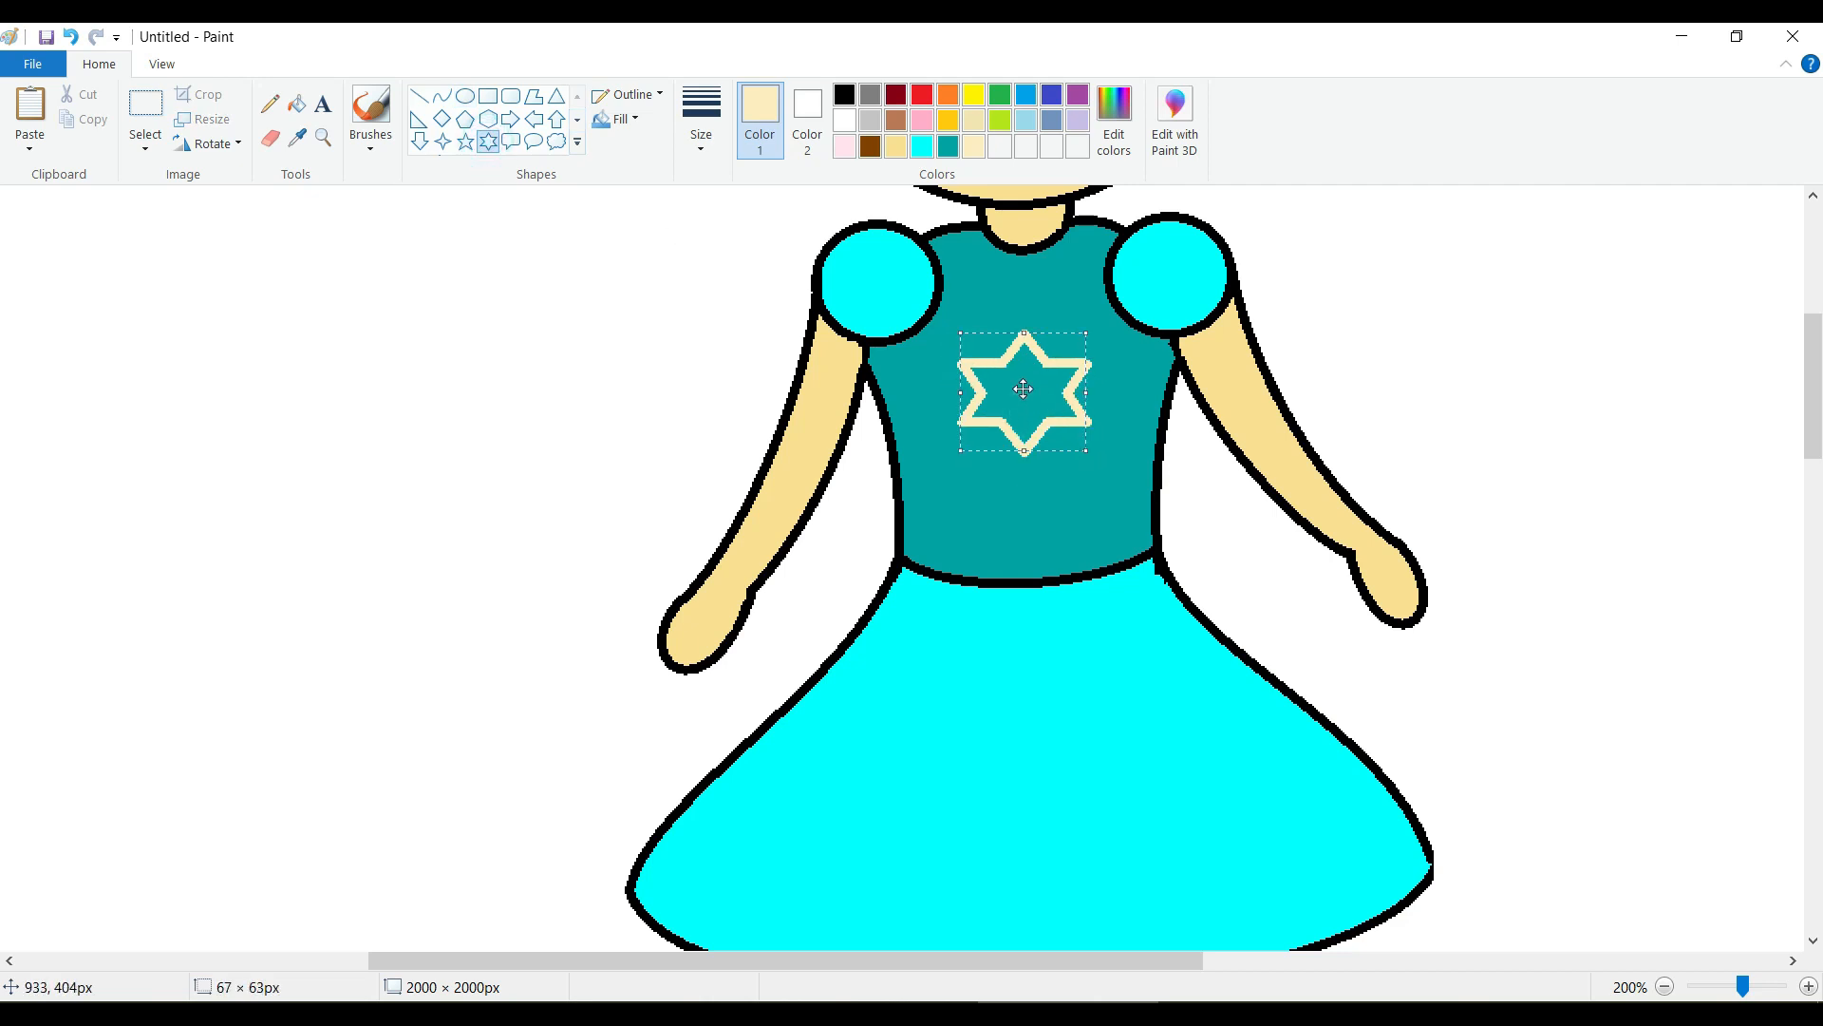
click(72, 37)
Draw a heart about 72 × 64 px and center it on the chest of the bodice.
scroll(523, 148, down, 1)
click(81, 56)
click(577, 120)
click(419, 144)
drag(993, 344, 1129, 465)
drag(1066, 412, 1036, 405)
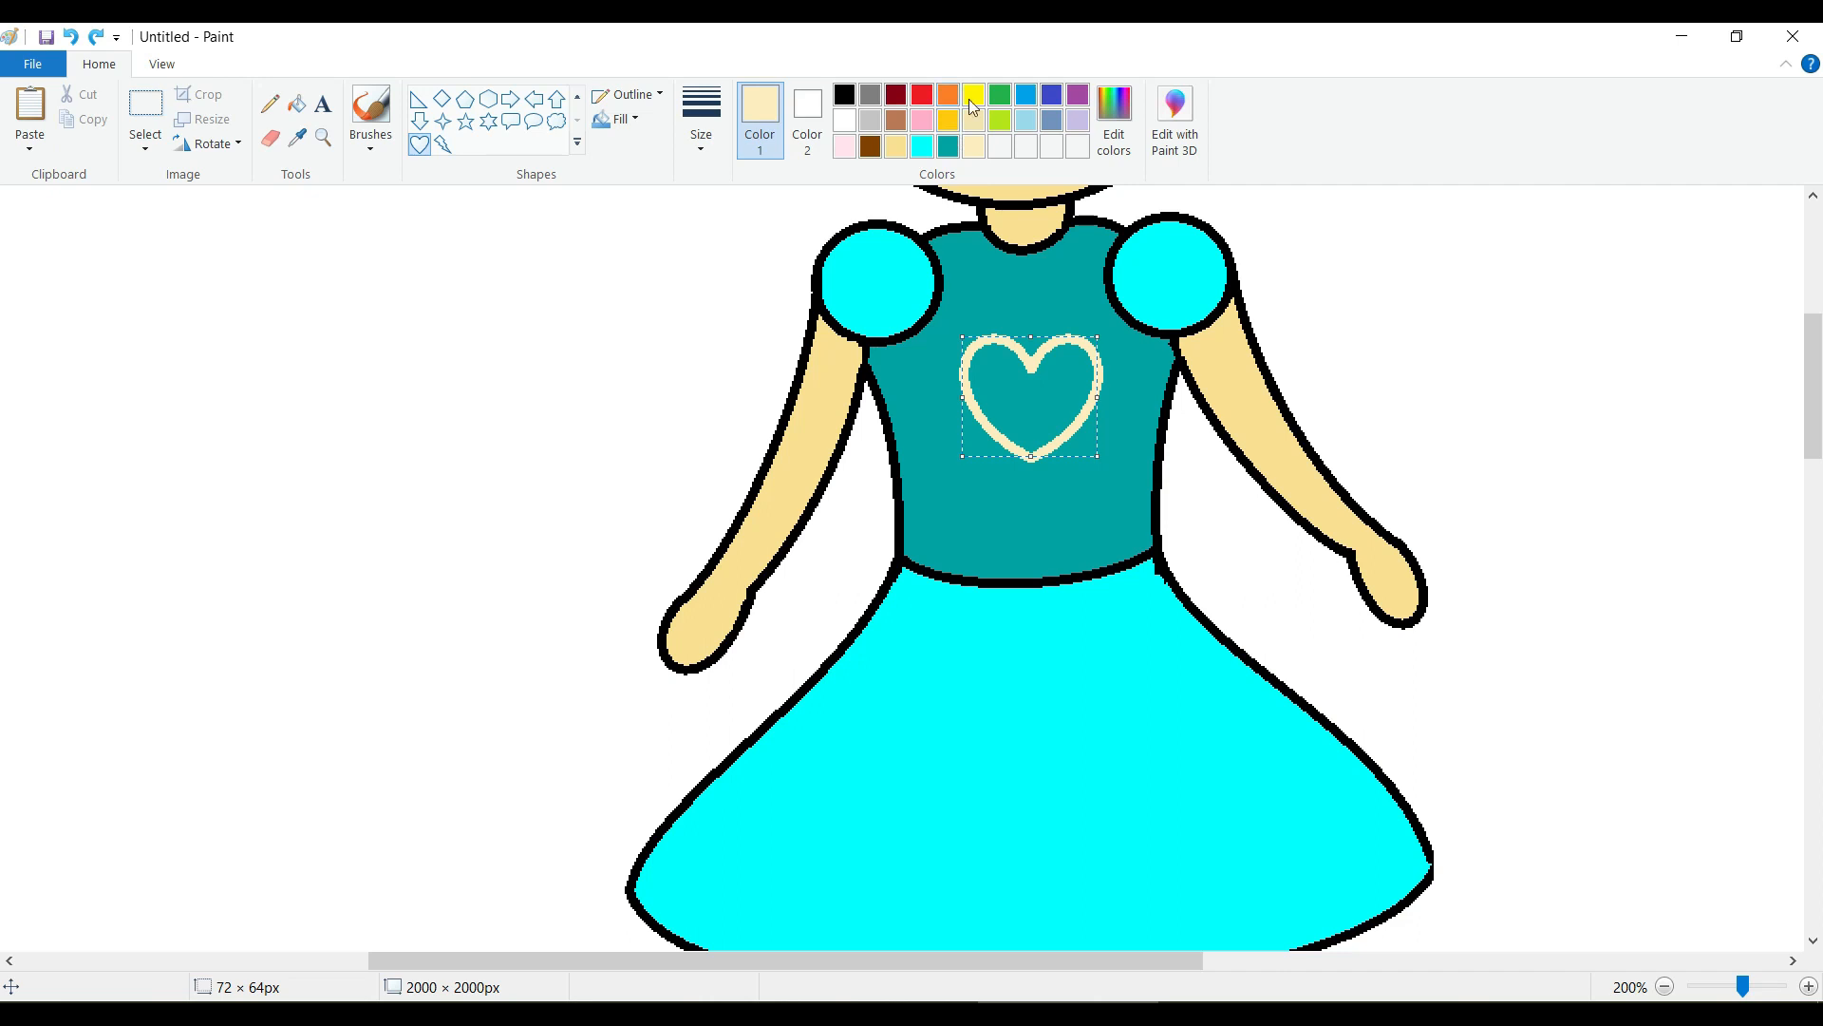
Mix a light yellow, red 255, green 255, blue 111, add it to the custom colors and use it for the heart's outline and fill.
click(1114, 119)
click(685, 416)
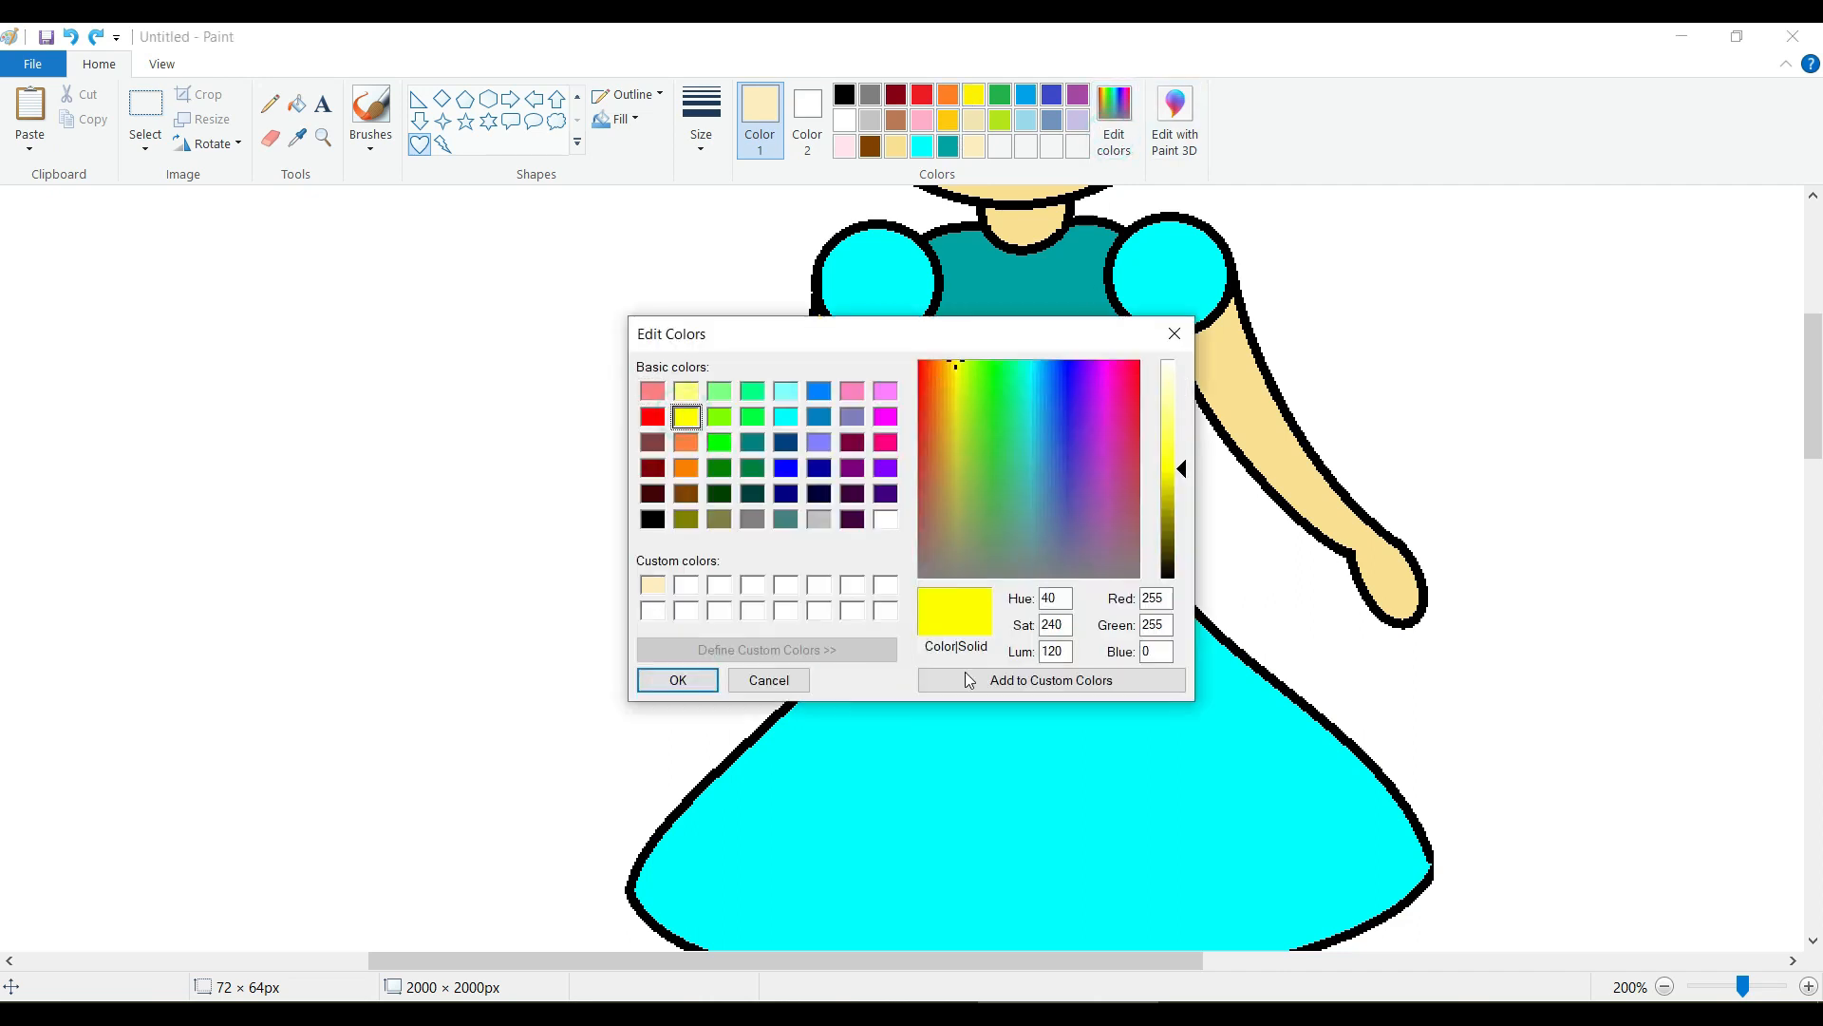
drag(1174, 467, 1175, 421)
click(1020, 680)
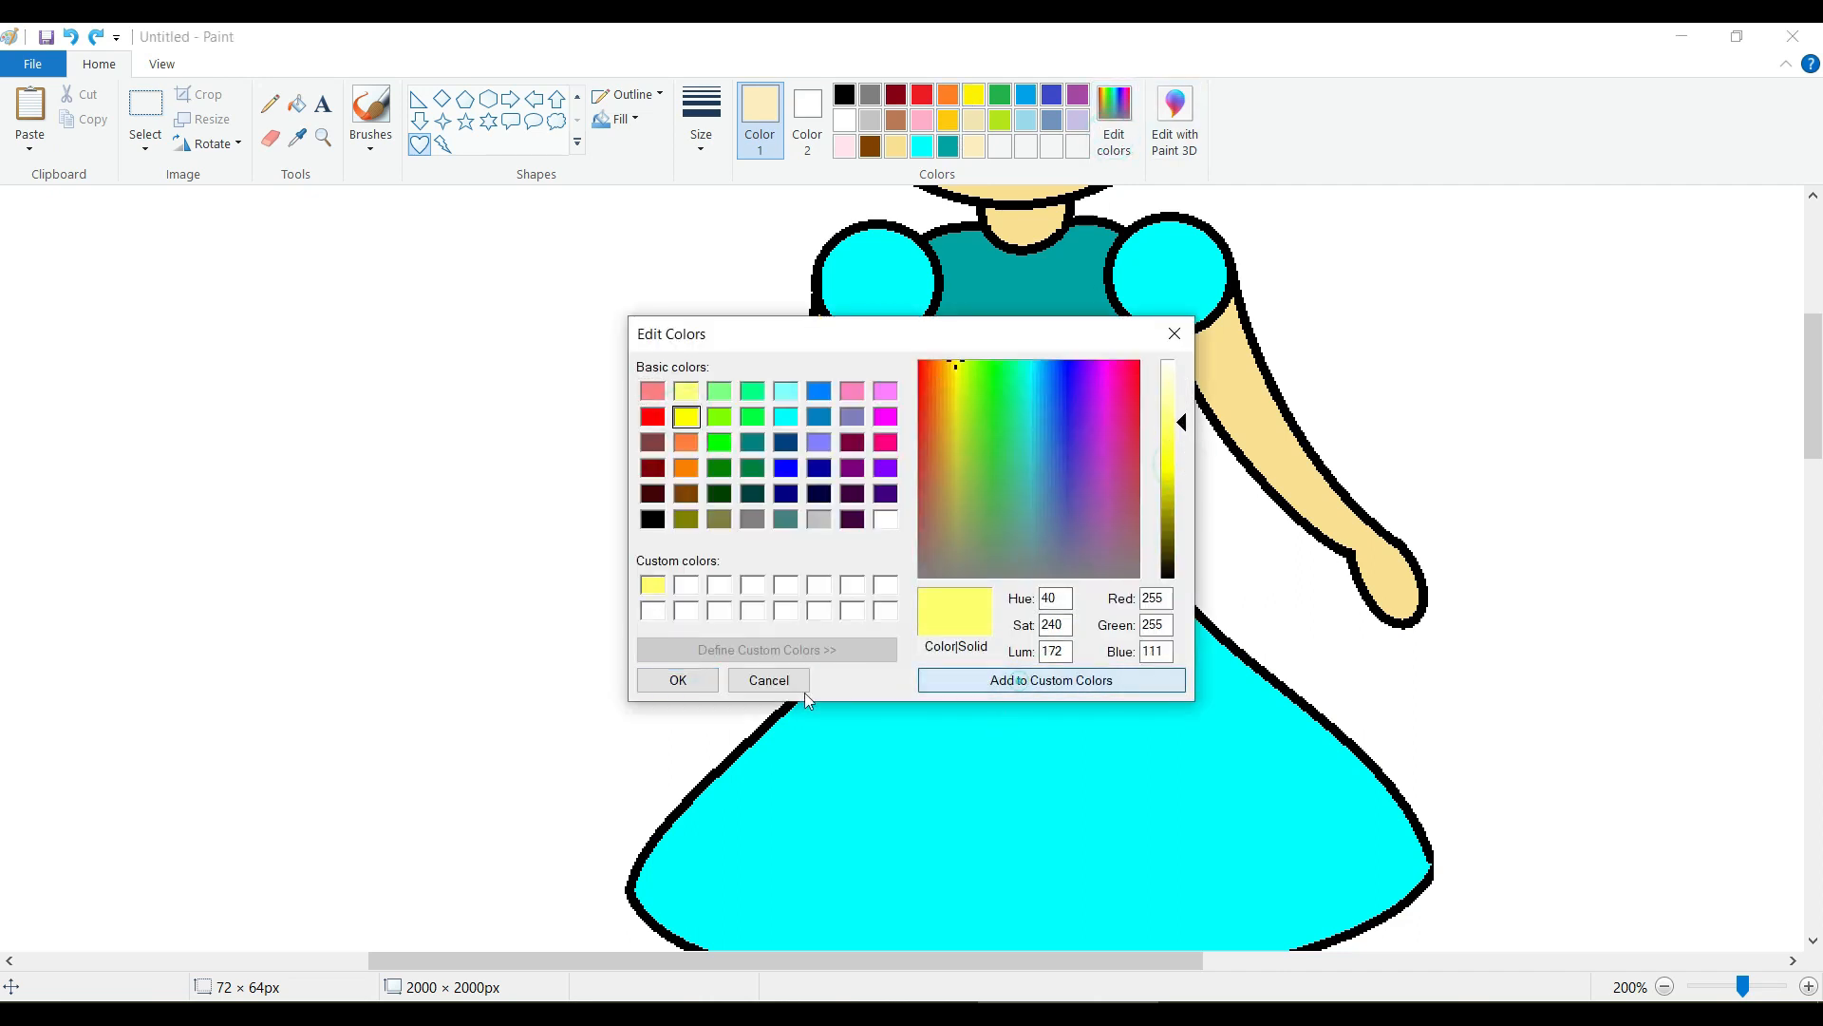
click(678, 680)
click(298, 102)
click(1009, 392)
Refill the dress bodice around the heart with the palette's light blue.
scroll(732, 440, down, 3)
scroll(703, 454, up, 3)
click(1029, 121)
click(1075, 305)
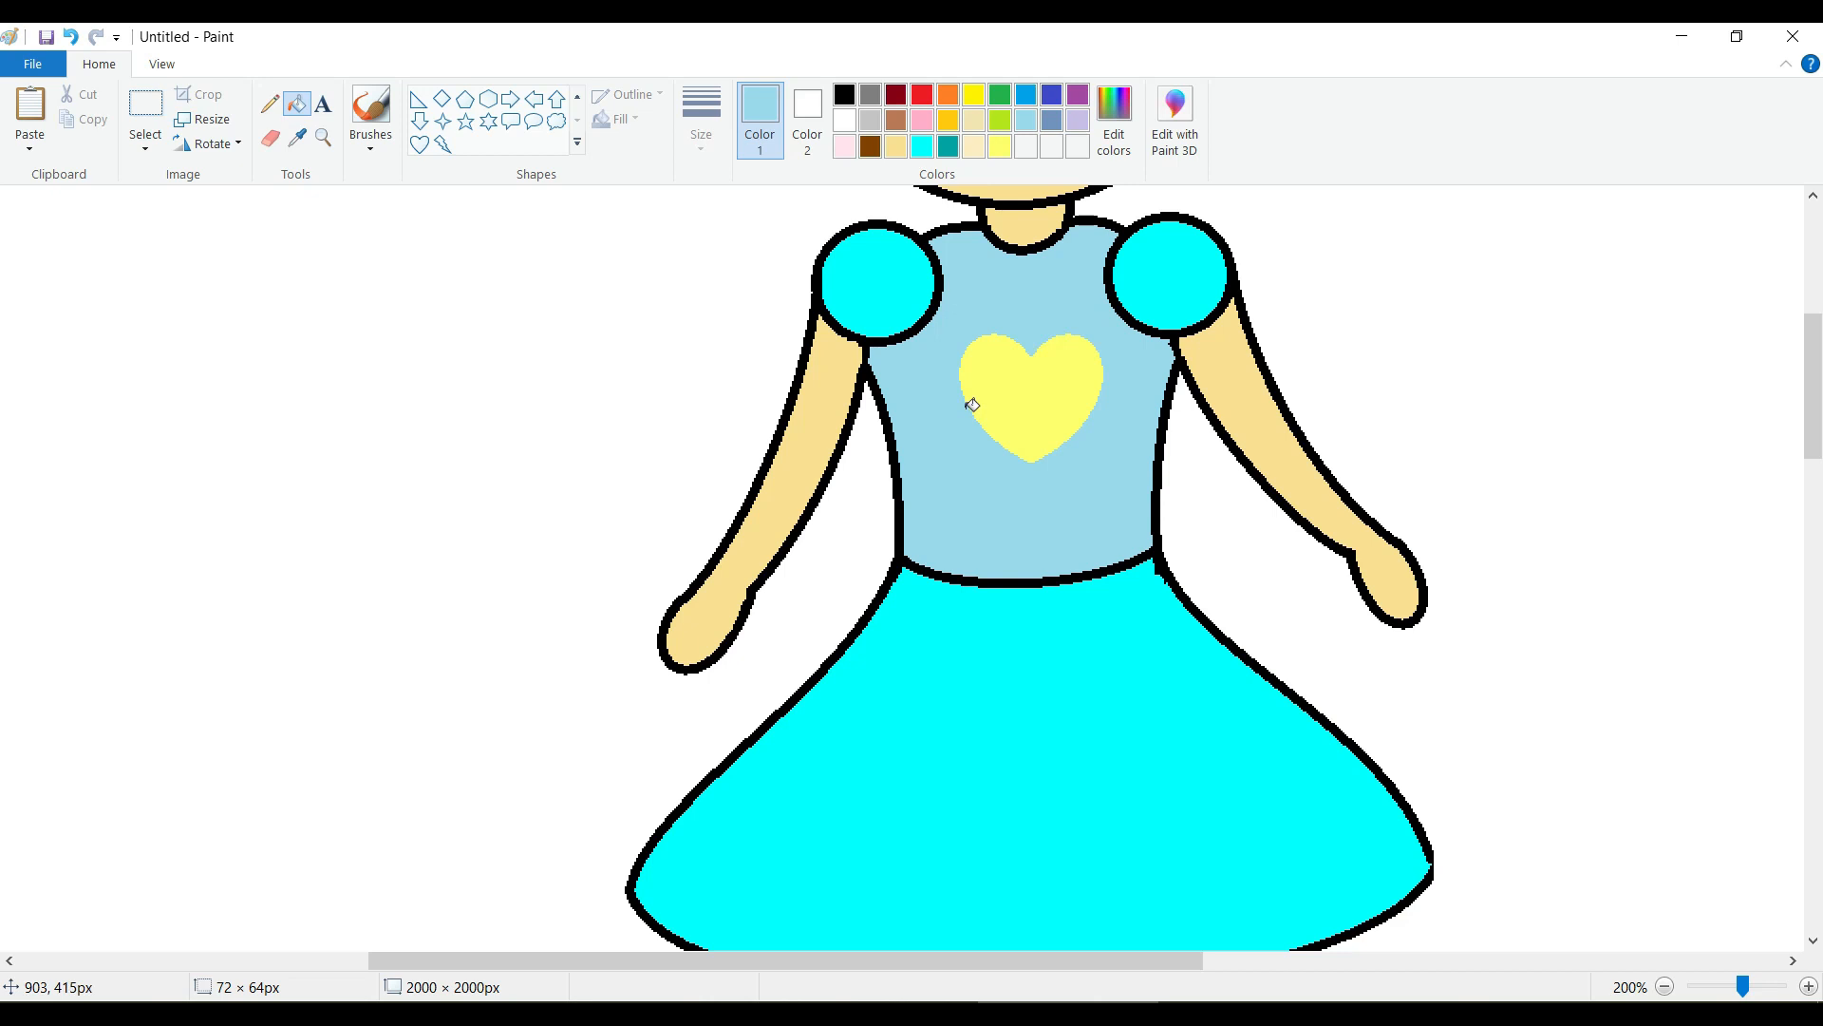
Recolor the nose curve black with the Fill tool.
scroll(972, 405, down, 4)
scroll(969, 399, up, 6)
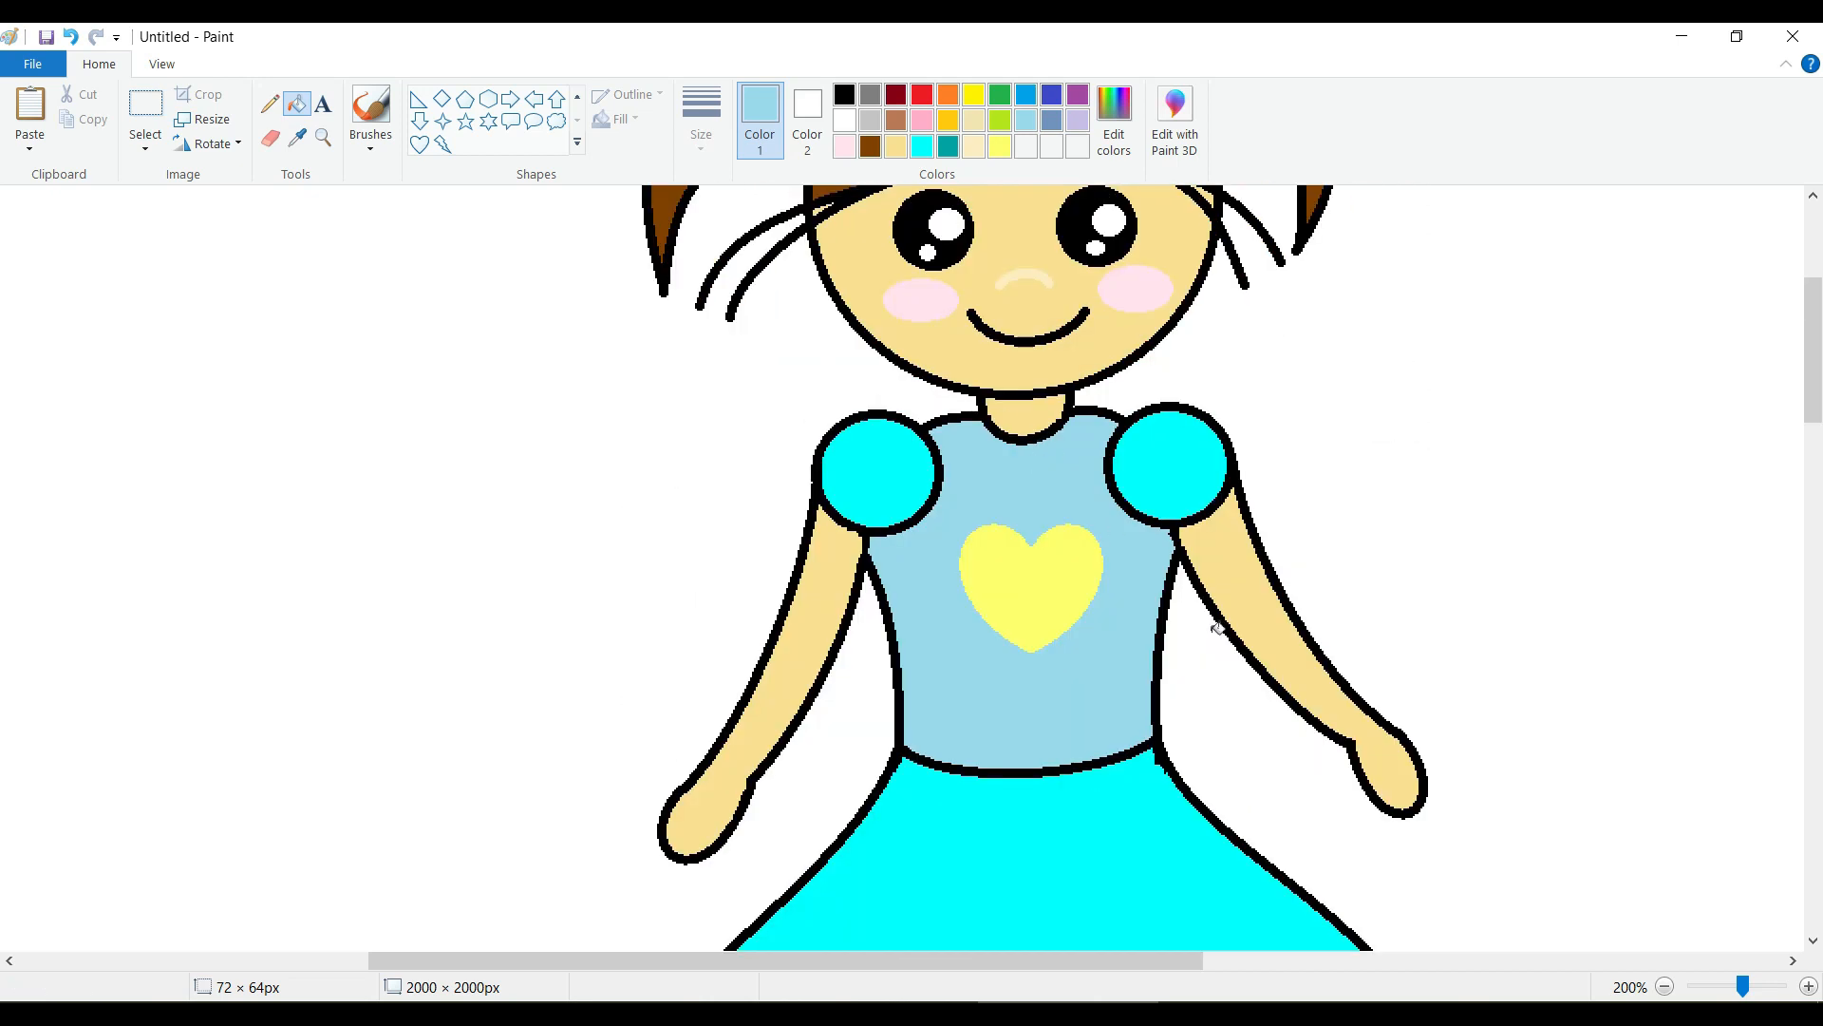
drag(1744, 987, 1737, 988)
scroll(1518, 867, up, 3)
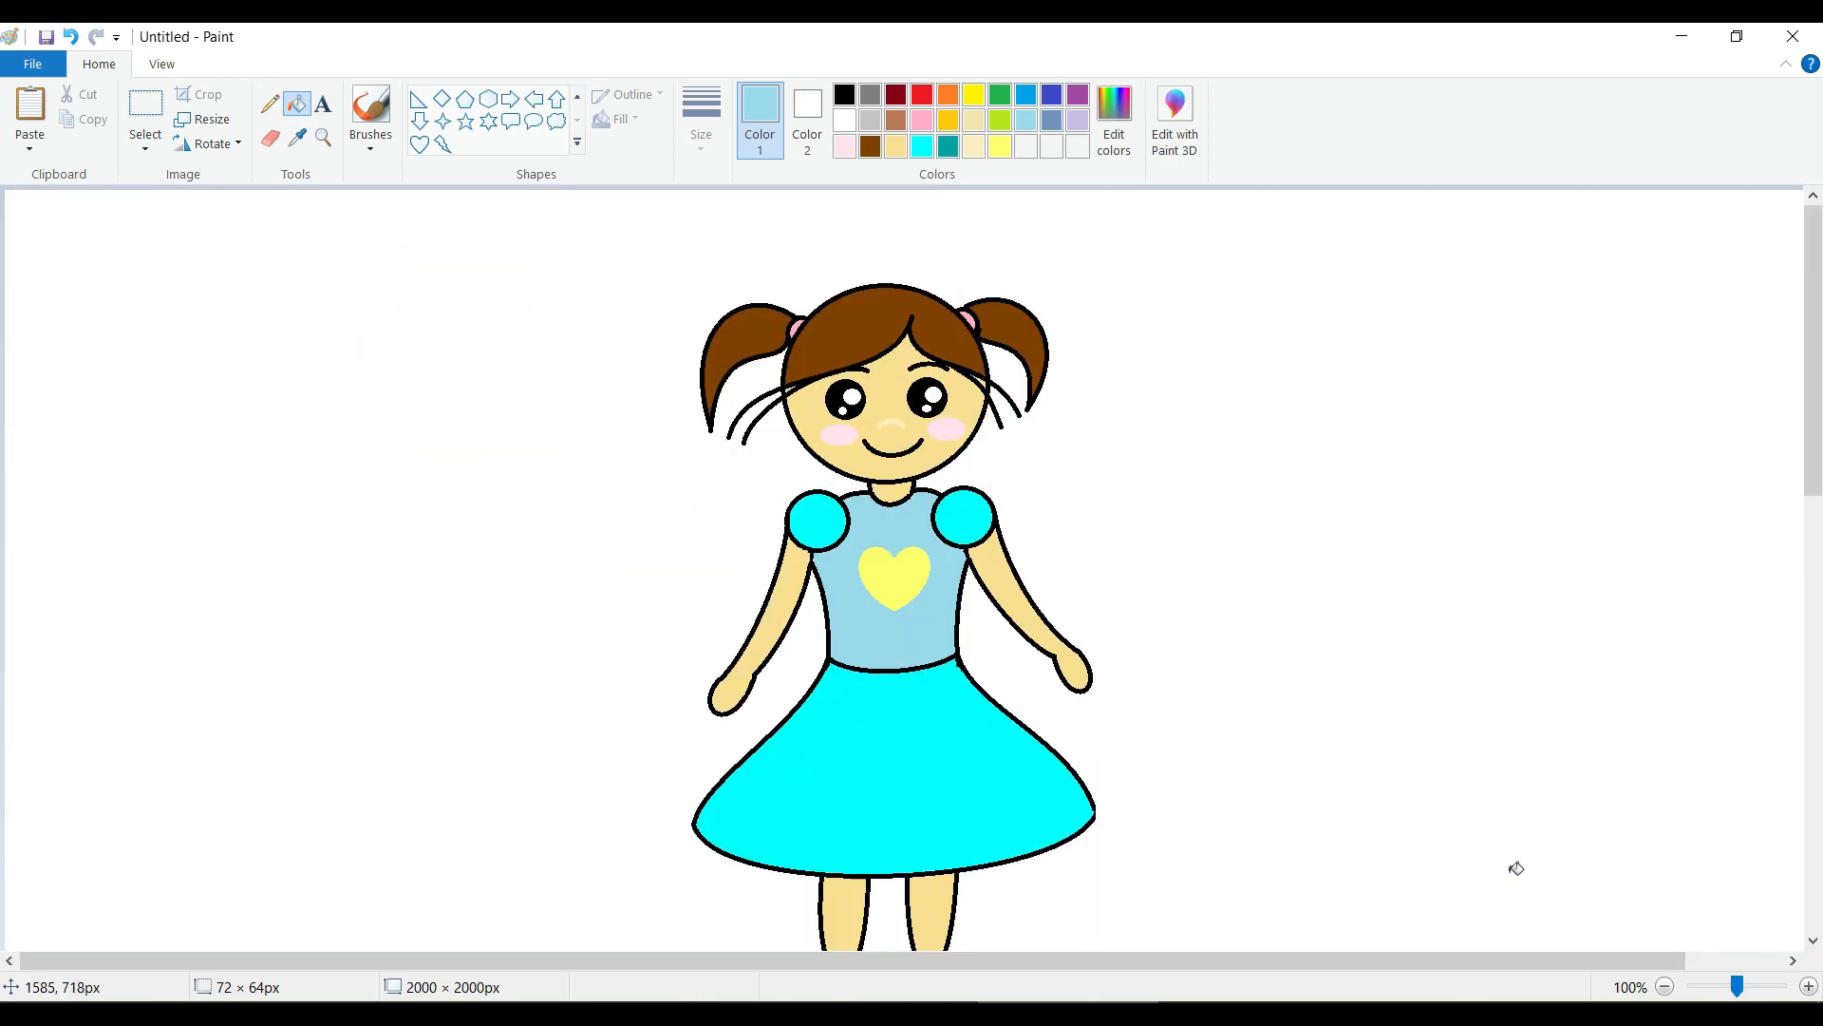
scroll(1516, 867, down, 2)
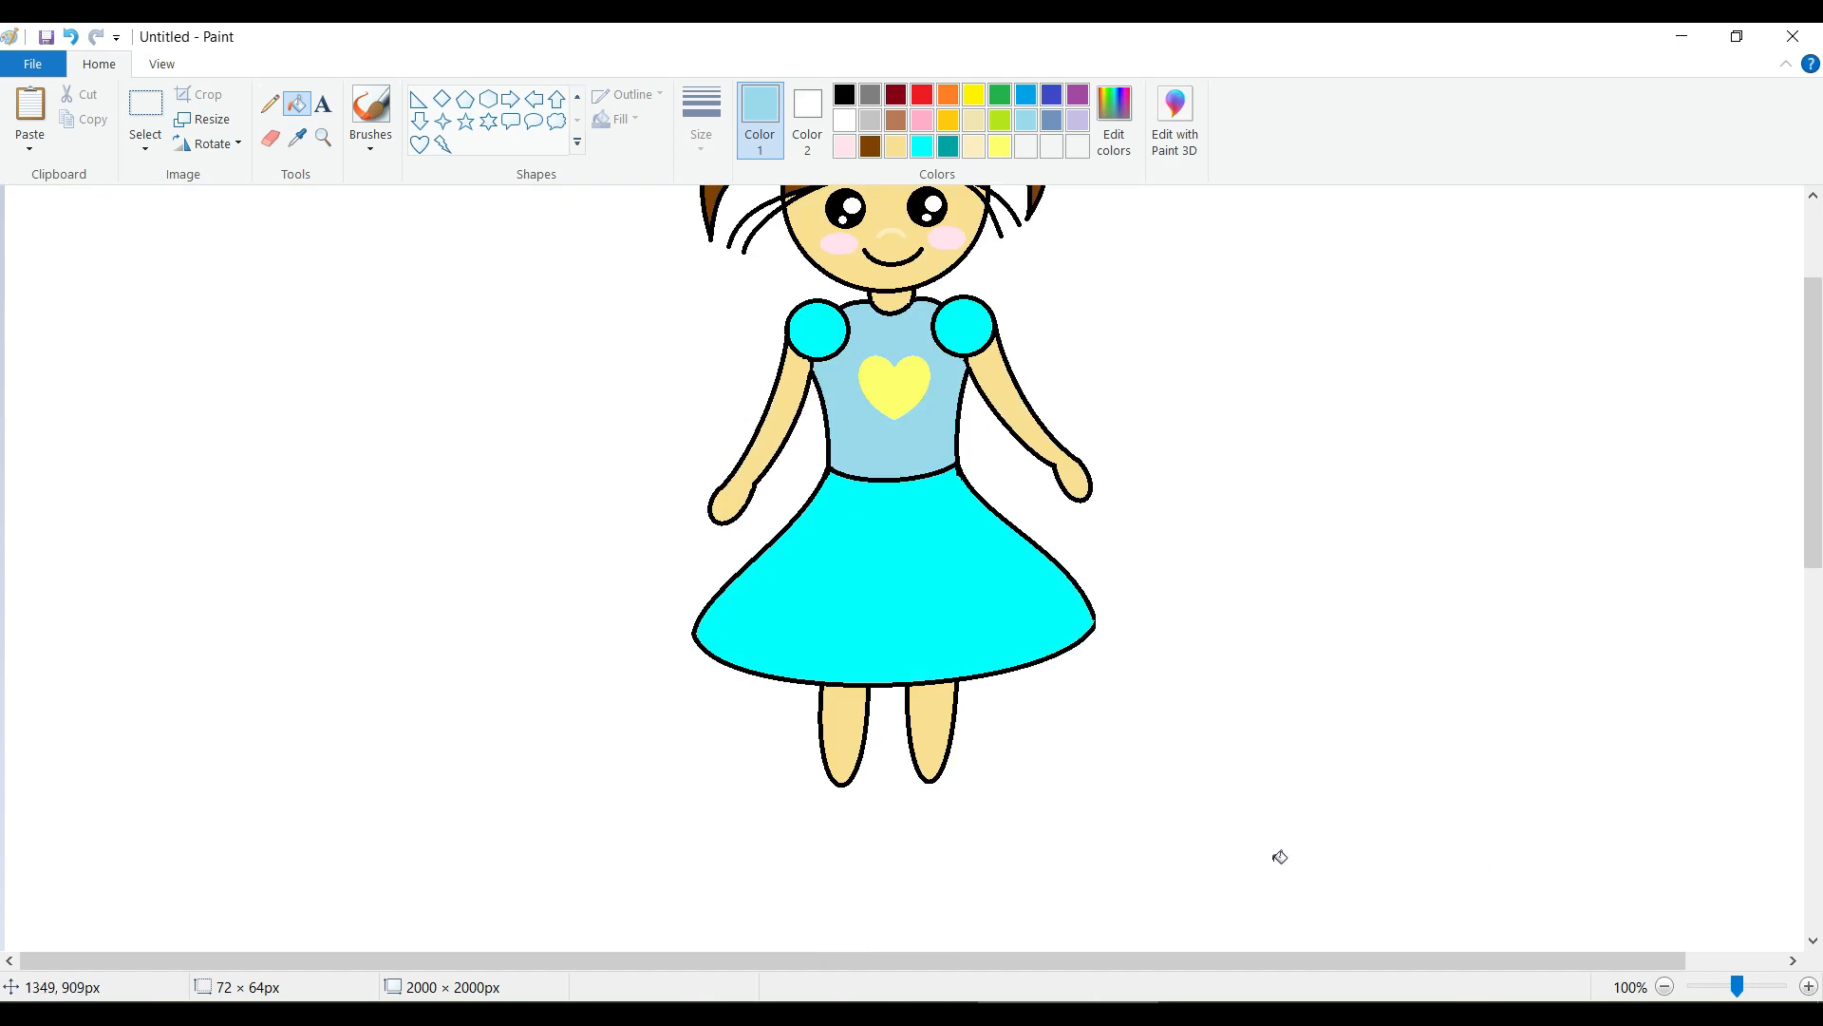
scroll(1078, 825, up, 1)
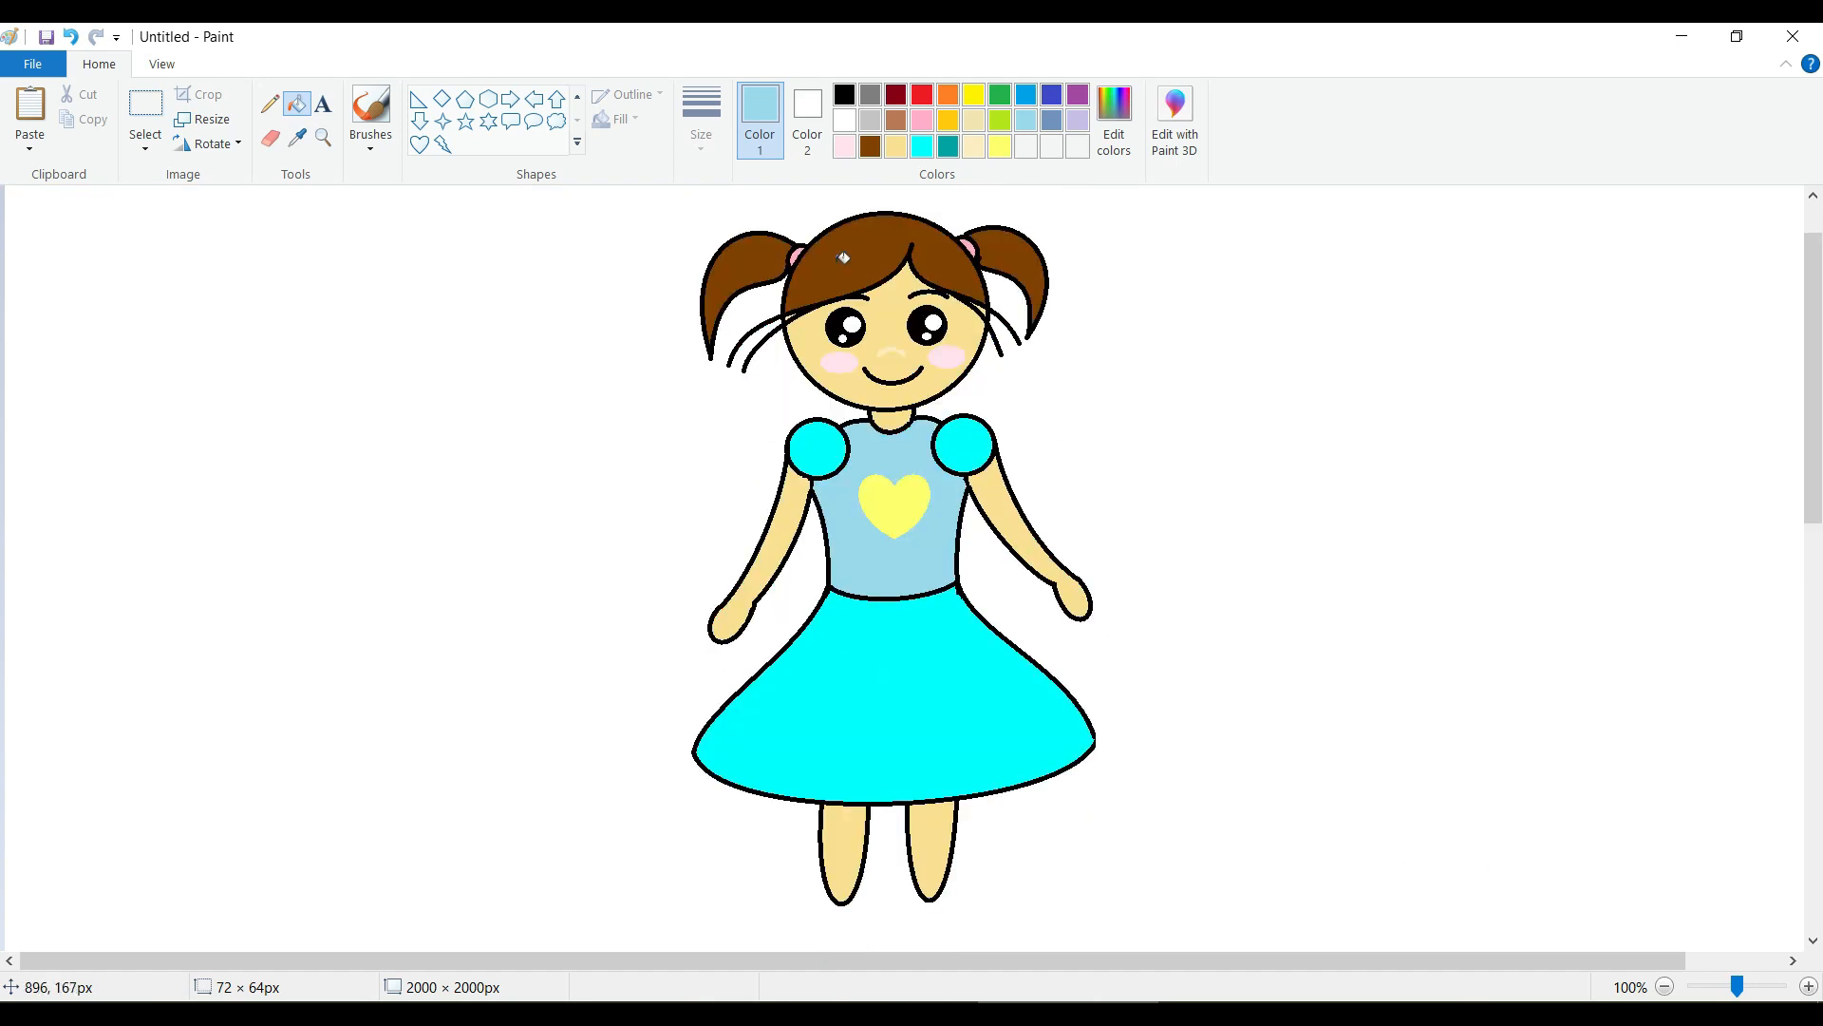
click(844, 96)
click(891, 353)
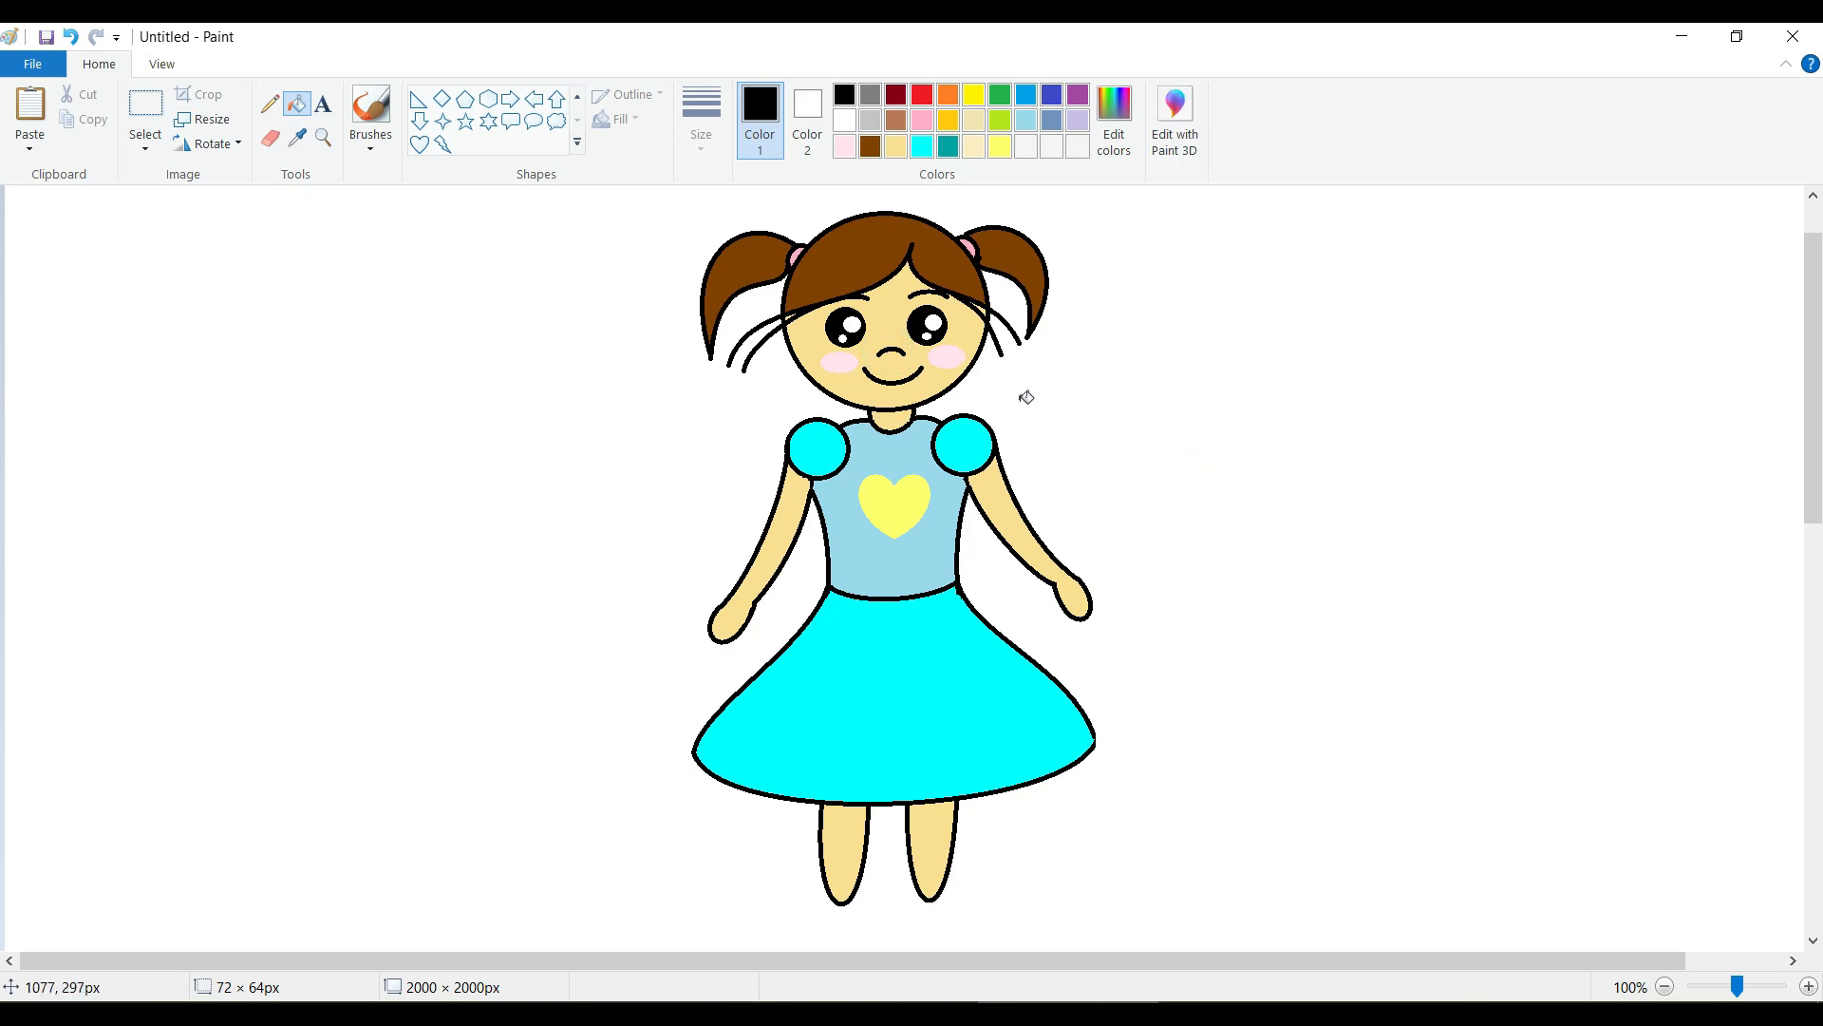
Draw two short curved black eyelashes at the outer upper edge of the left eye.
click(578, 97)
click(441, 96)
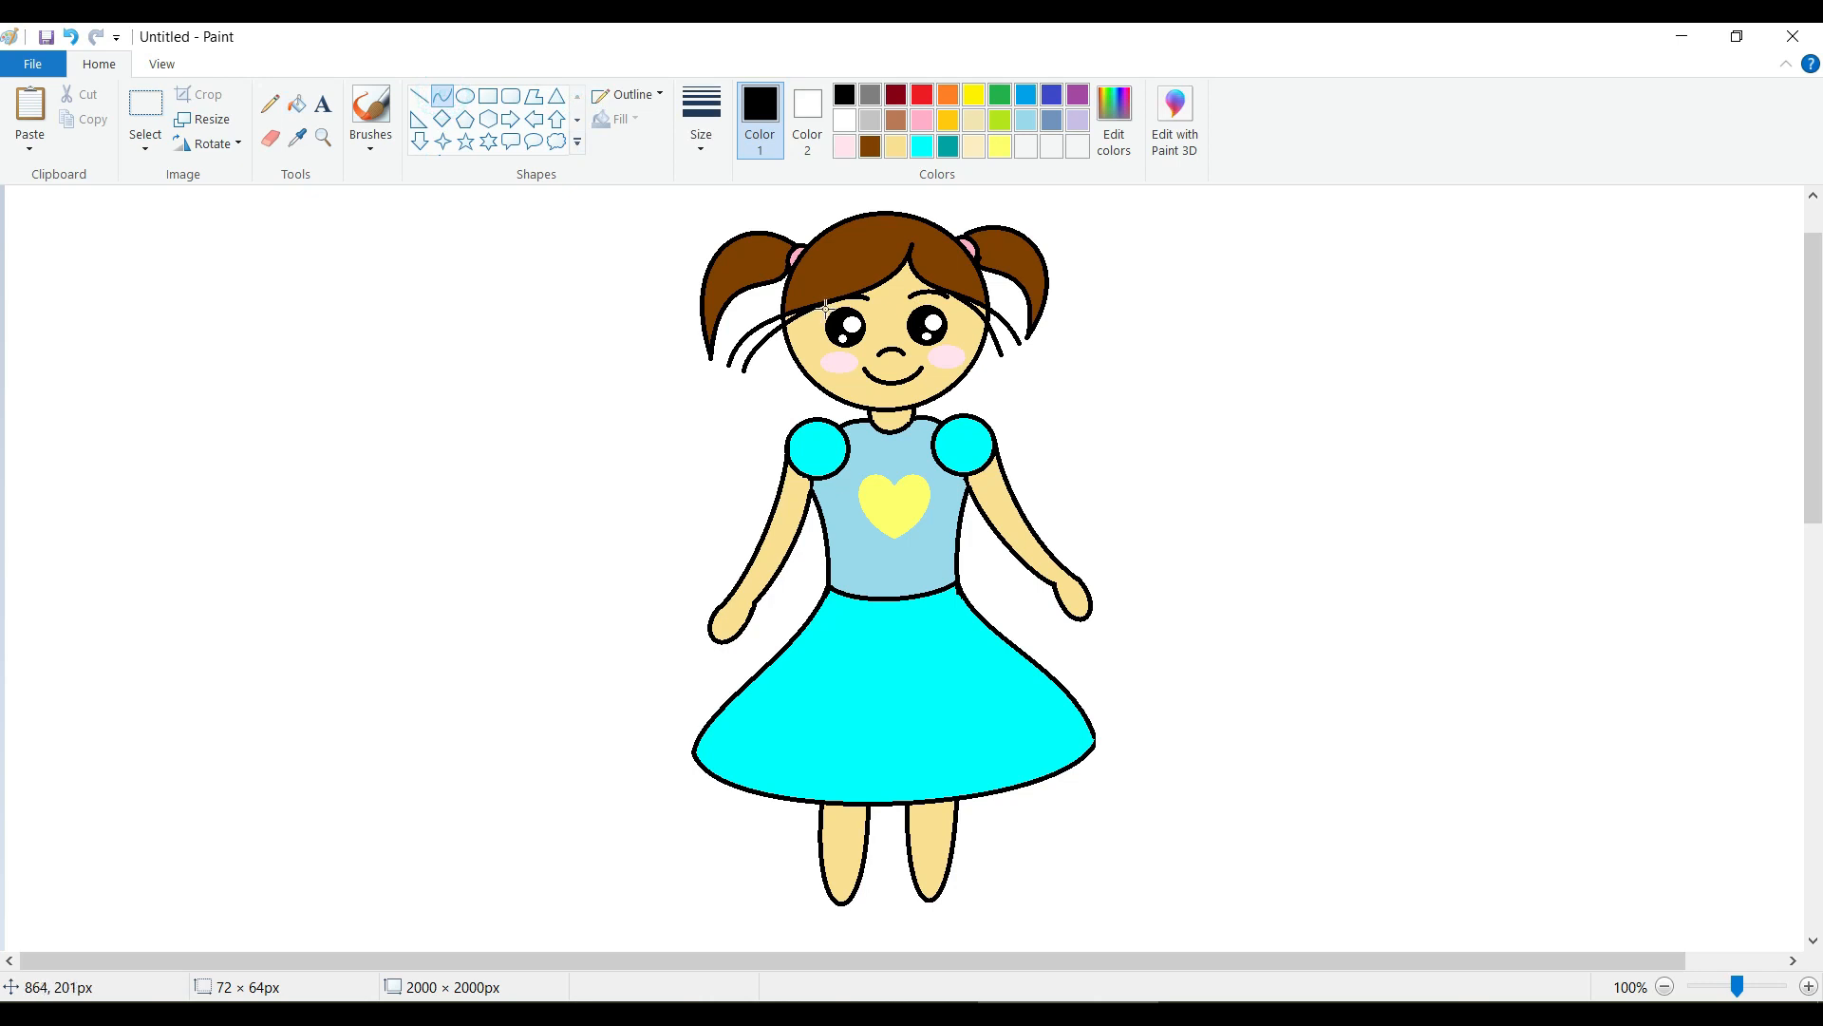
drag(1738, 990, 1742, 989)
drag(826, 955, 1258, 961)
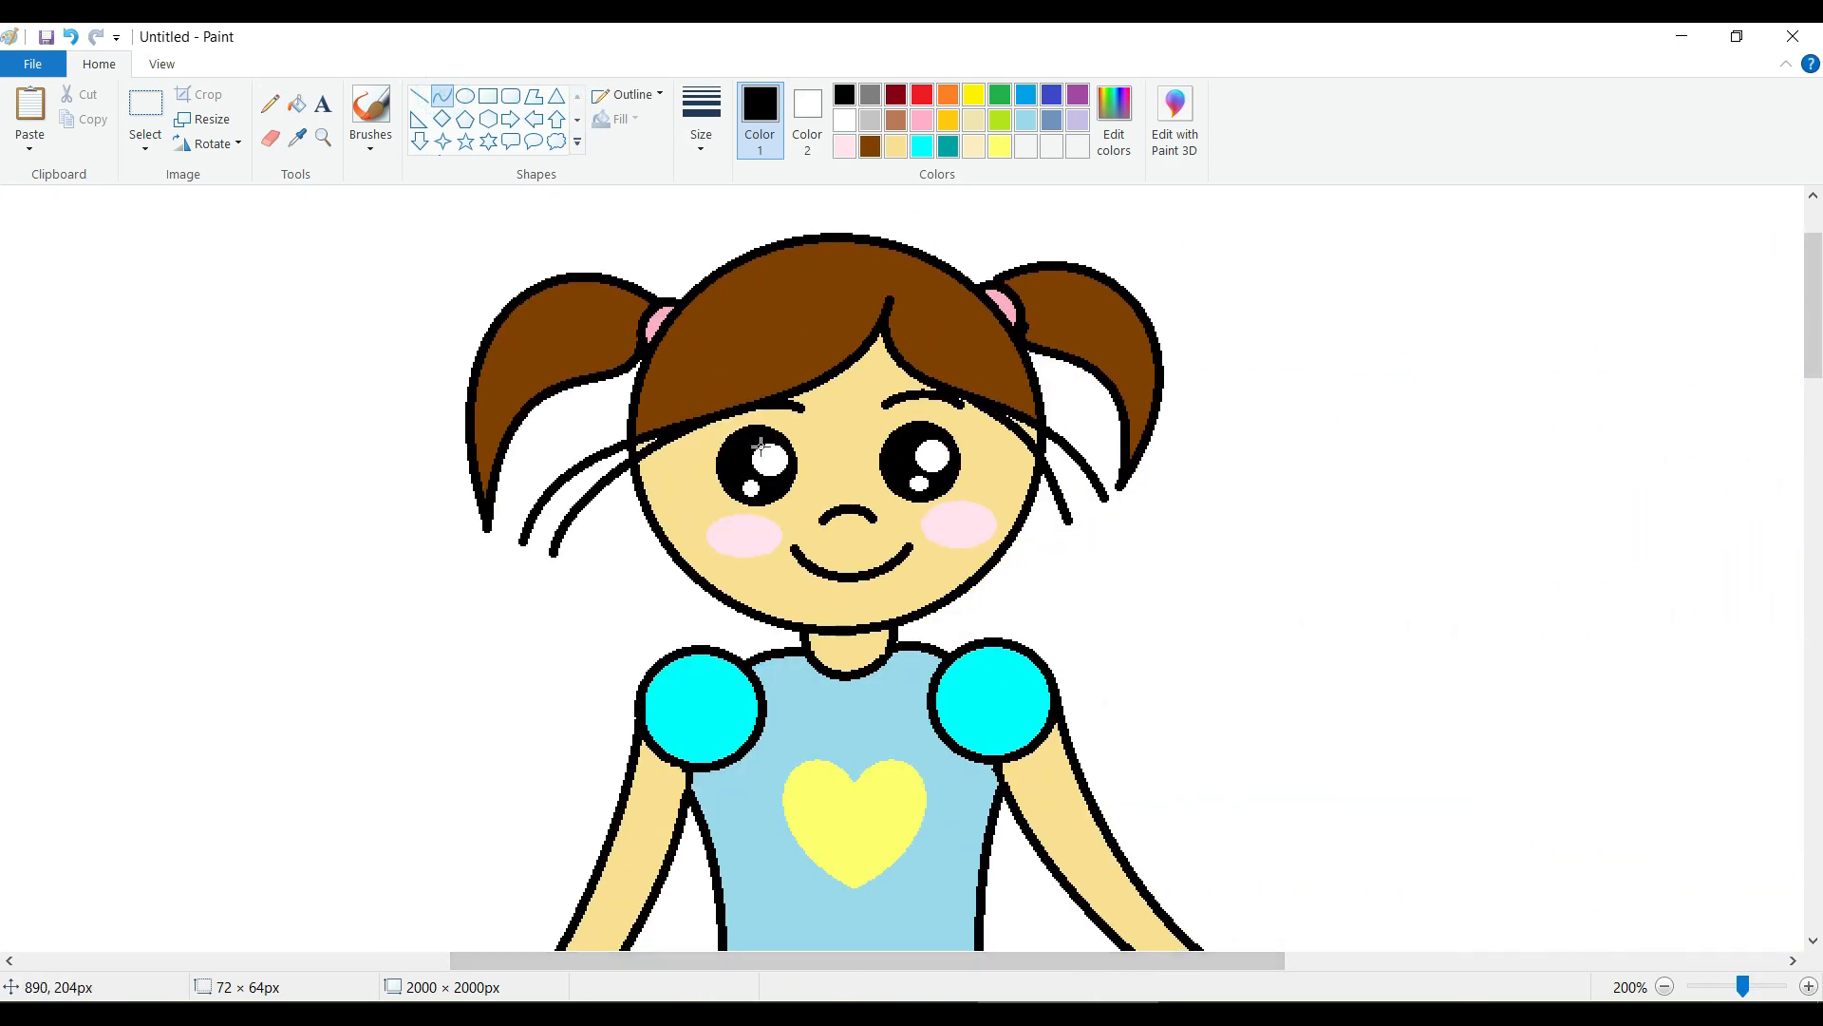
drag(716, 425, 724, 452)
click(719, 428)
click(725, 435)
click(736, 464)
click(712, 447)
click(714, 454)
Draw two matching curved eyelashes at the outer upper edge of the right eye, undoing misplaced strokes.
drag(941, 429, 986, 431)
click(957, 429)
click(975, 452)
click(959, 439)
click(978, 438)
click(70, 36)
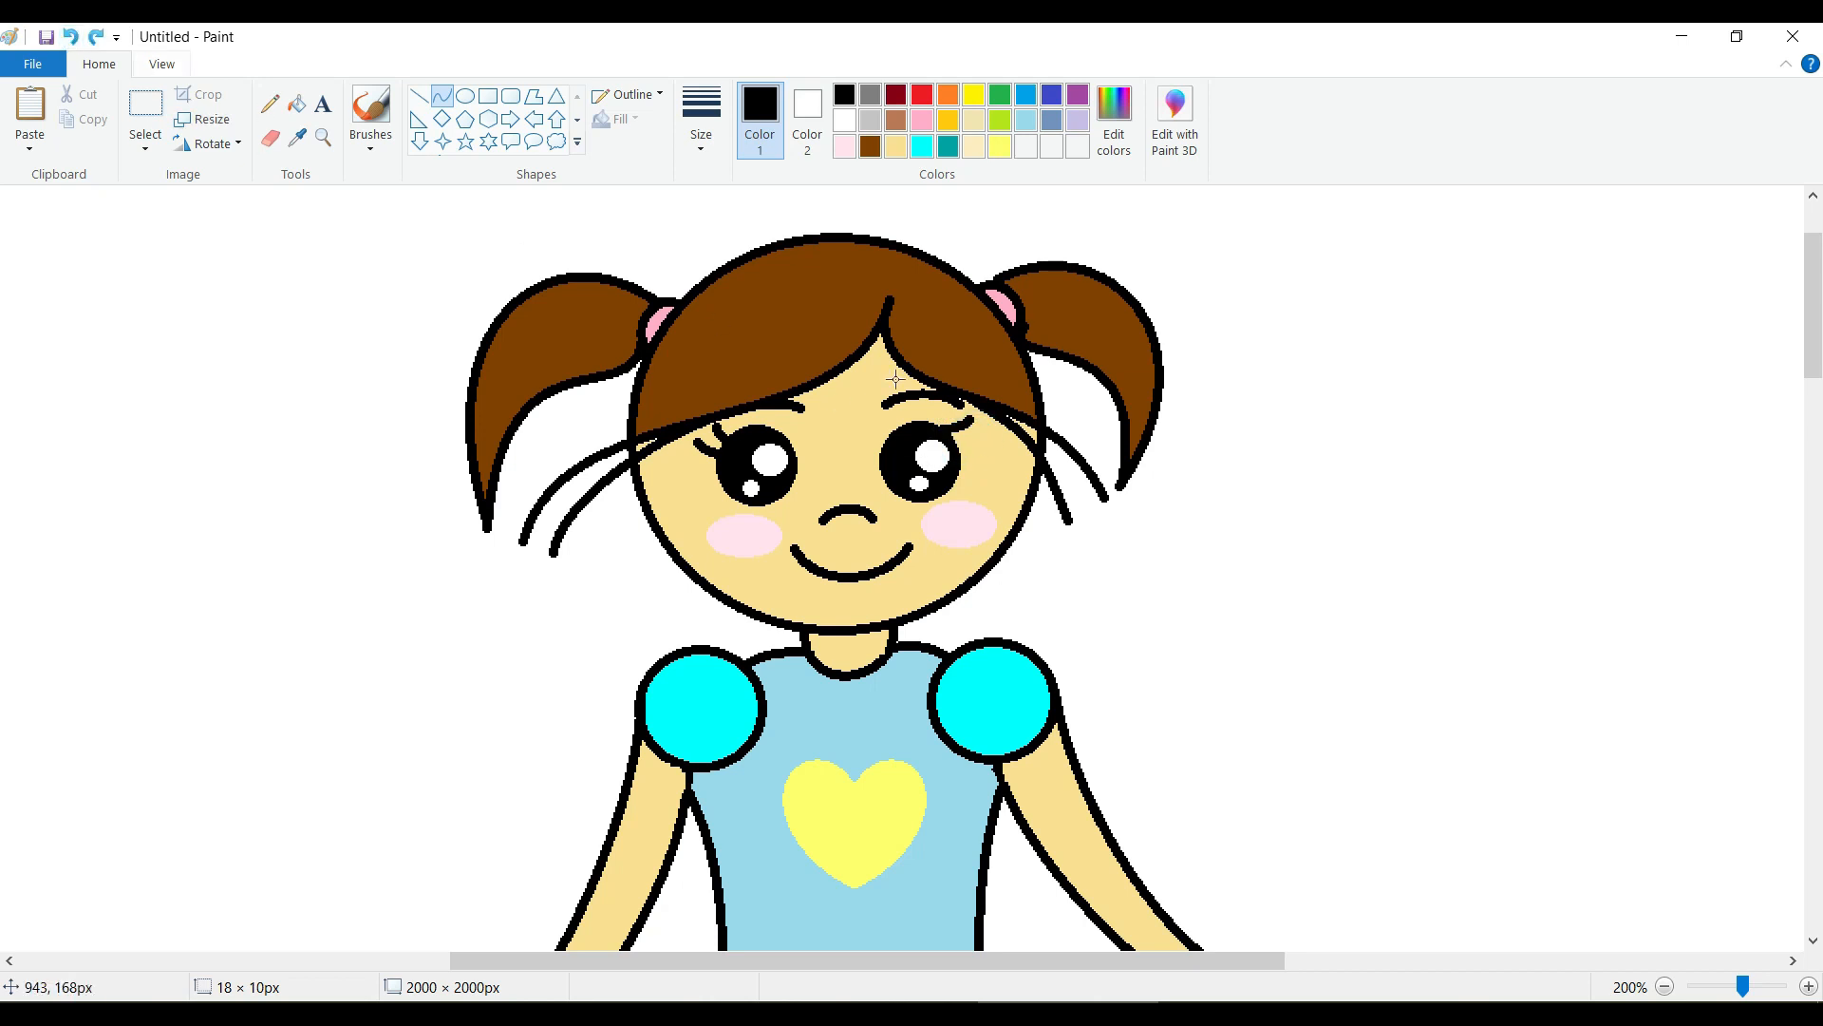
drag(954, 443, 983, 439)
click(70, 37)
click(990, 437)
click(1176, 520)
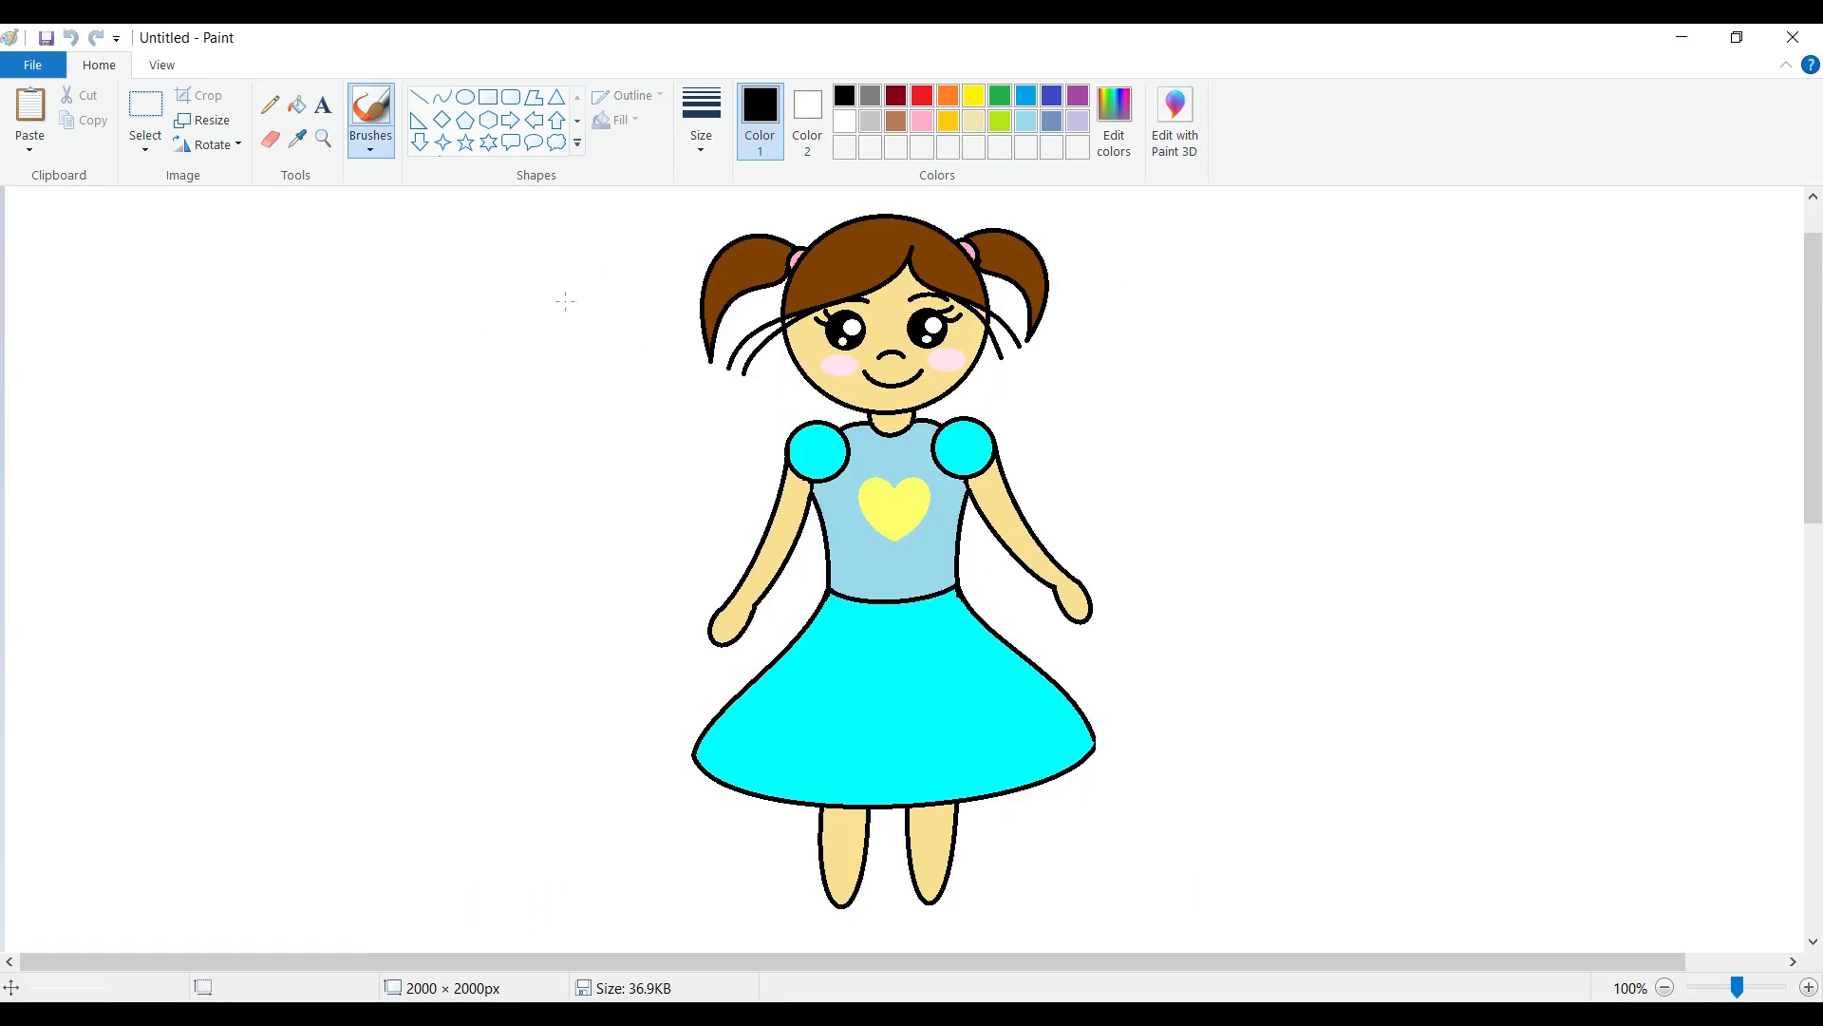
Touch up the black outline at the skirt's right corner with the Pencil tool.
click(270, 104)
click(1100, 732)
click(1099, 736)
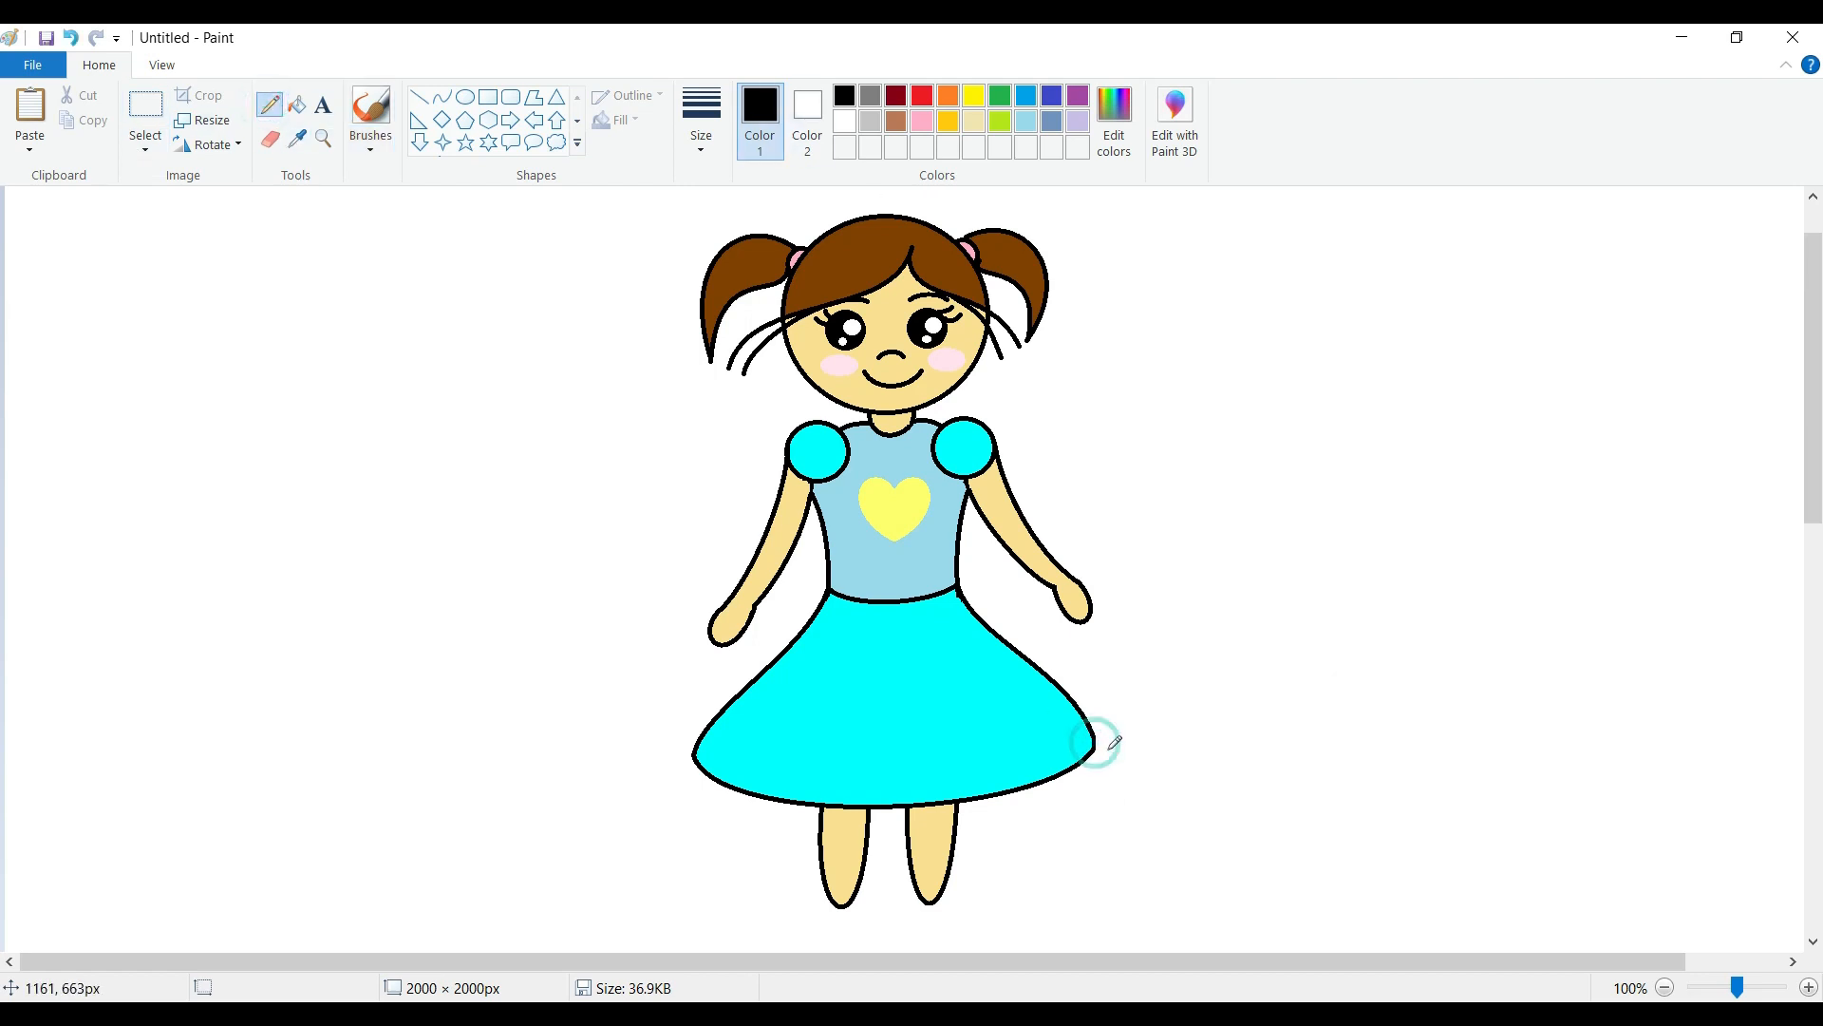